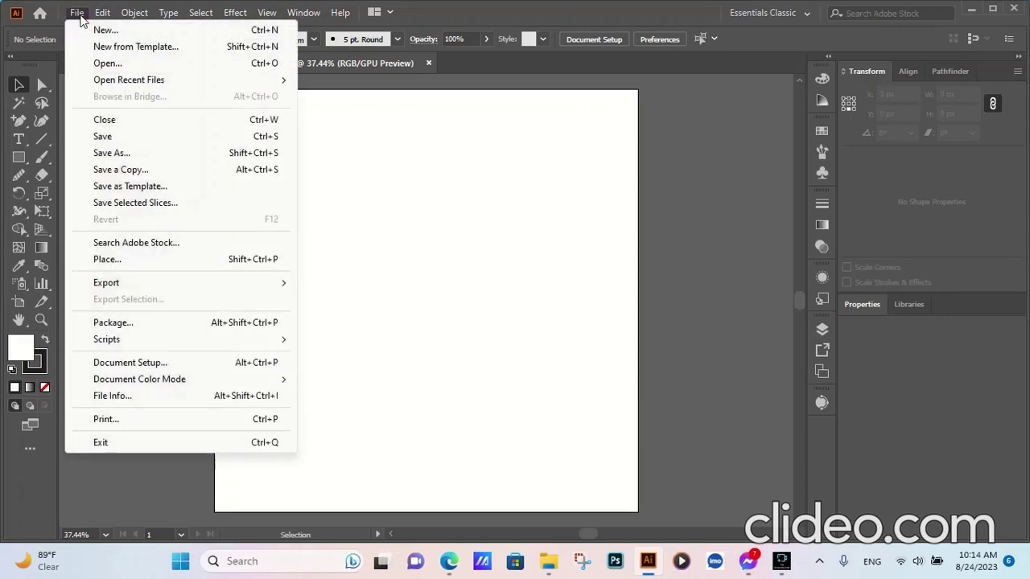
# Create a new document in inches, 11.69 in wide and 16.54 in high
pyautogui.click(97, 45)
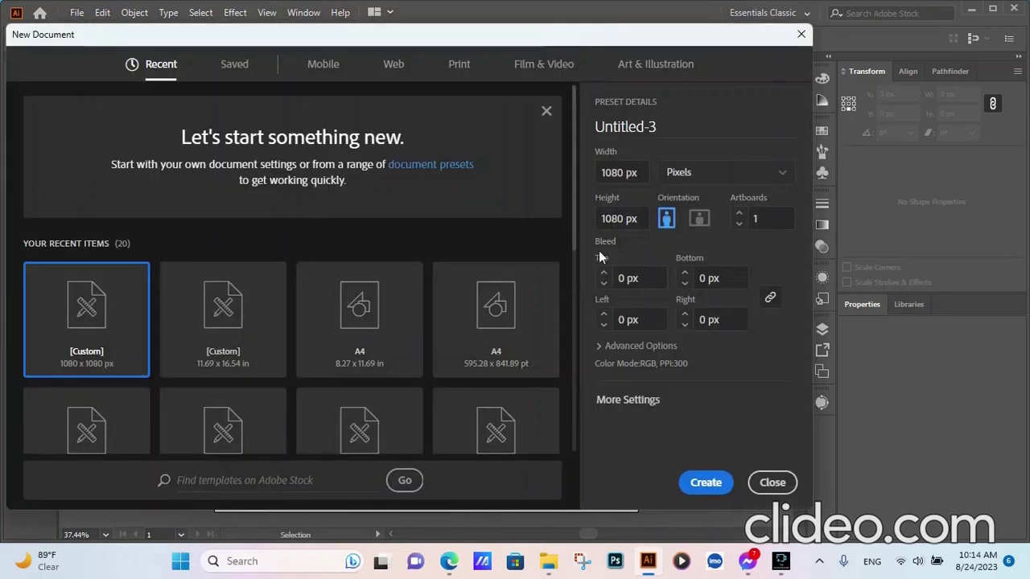
pyautogui.click(715, 171)
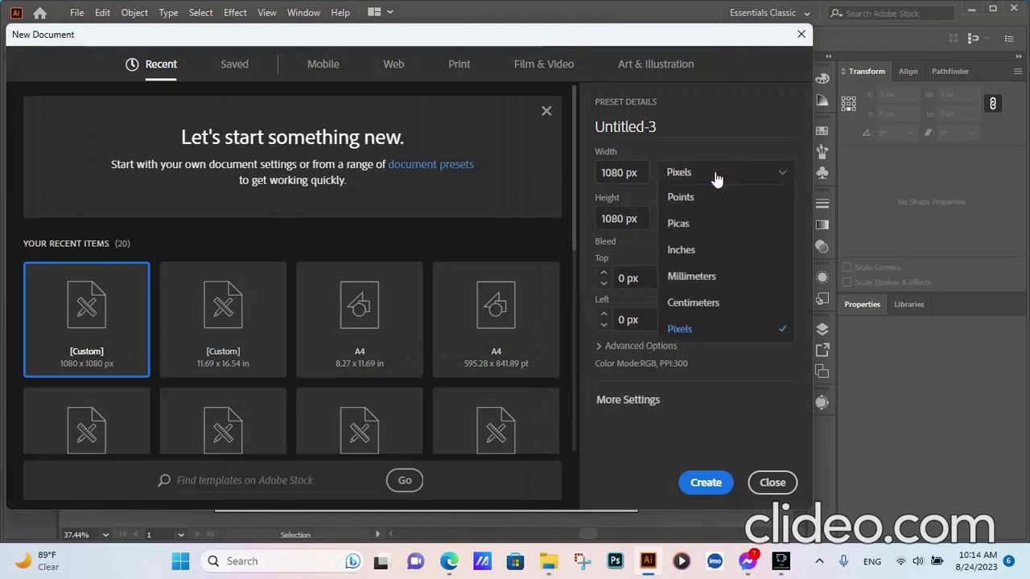
pyautogui.click(692, 249)
pyautogui.click(646, 174)
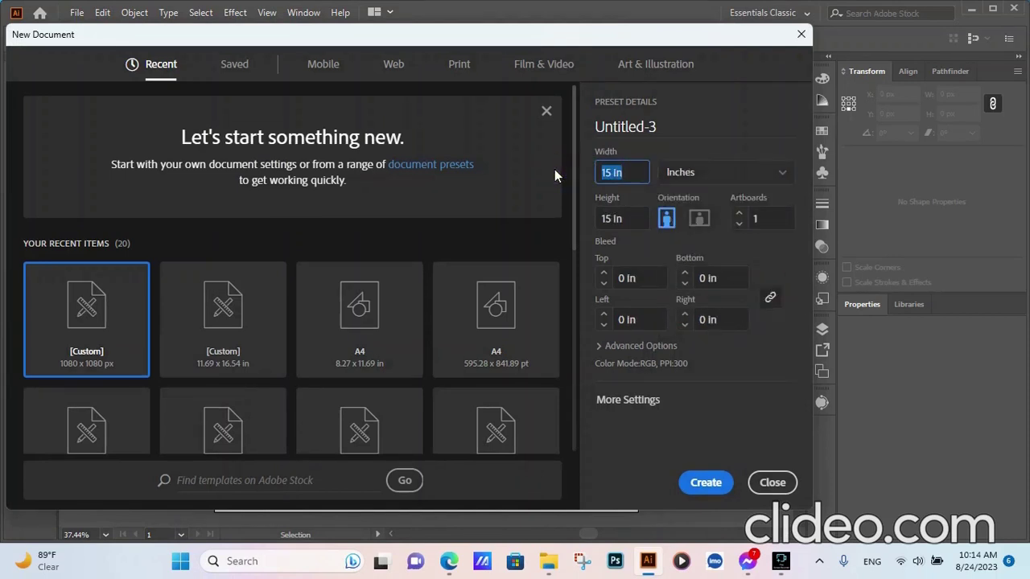
pyautogui.write('11')
pyautogui.write('.6')
pyautogui.write('9')
pyautogui.press('Tab')
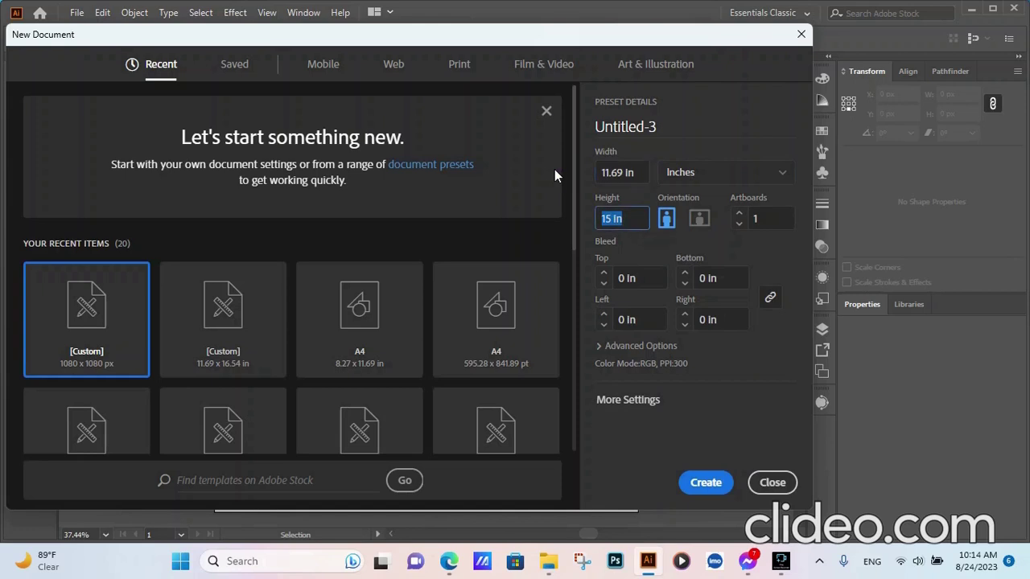
pyautogui.write('1')
pyautogui.write('6.5')
pyautogui.write('4')
pyautogui.click(704, 485)
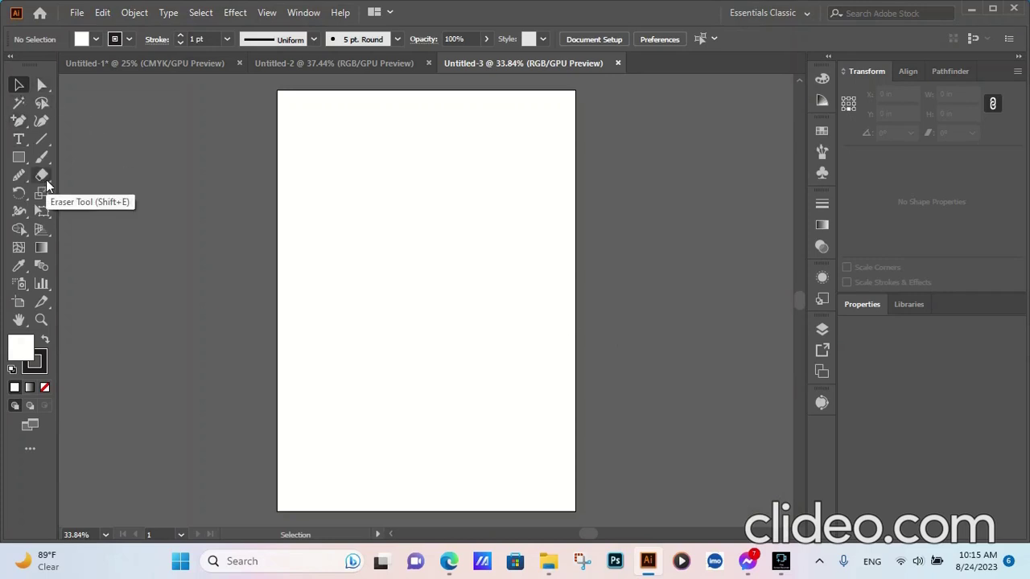
# Draw a rectangle covering the whole page
pyautogui.rightClick(18, 123)
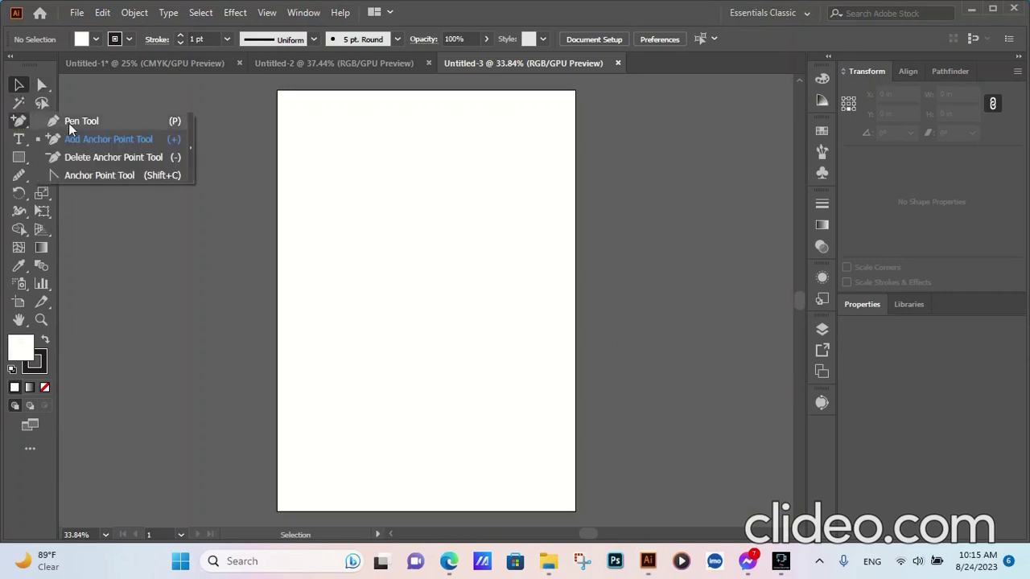
pyautogui.click(73, 120)
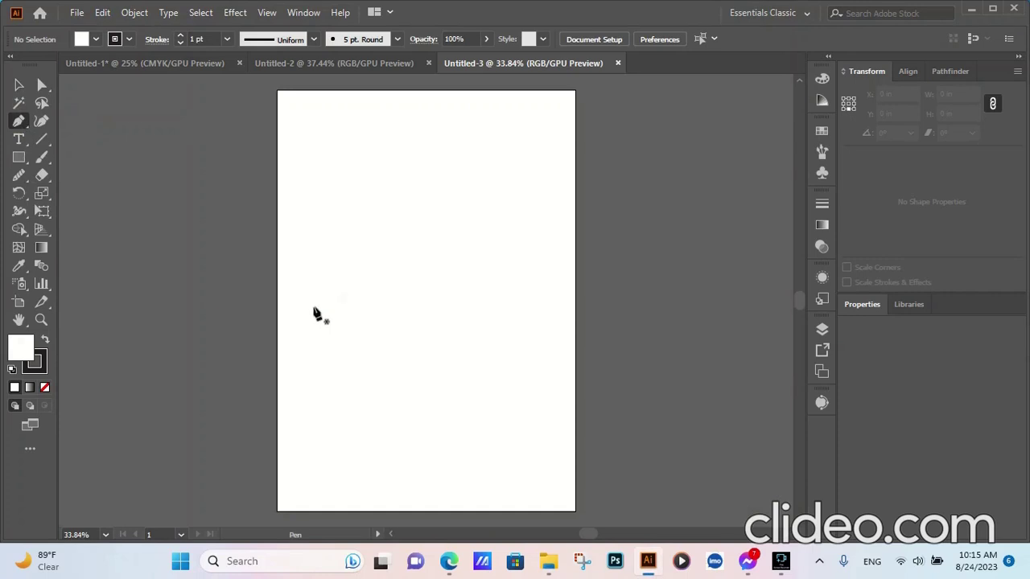
pyautogui.click(18, 157)
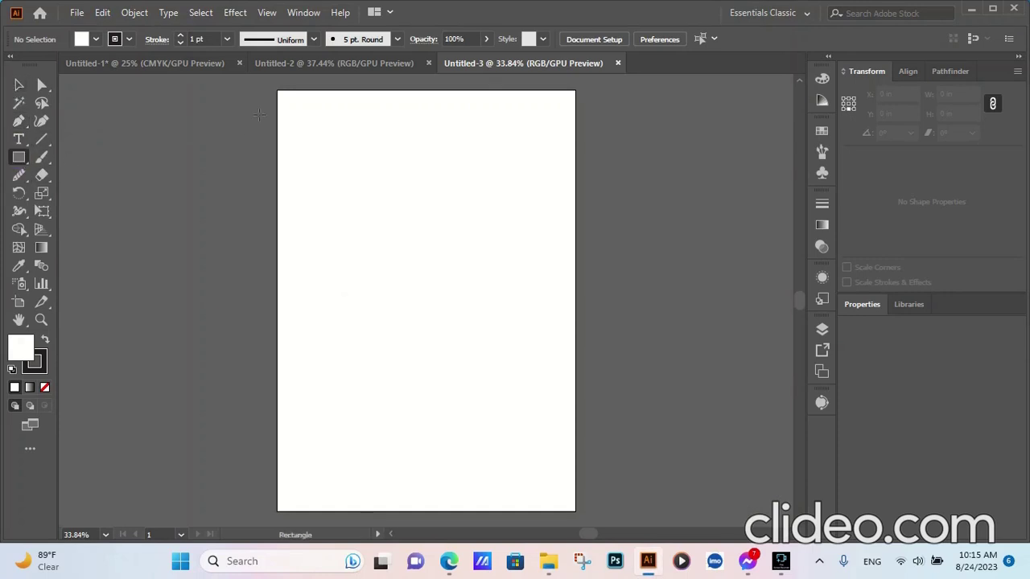
pyautogui.moveTo(279, 93); pyautogui.dragTo(574, 497)
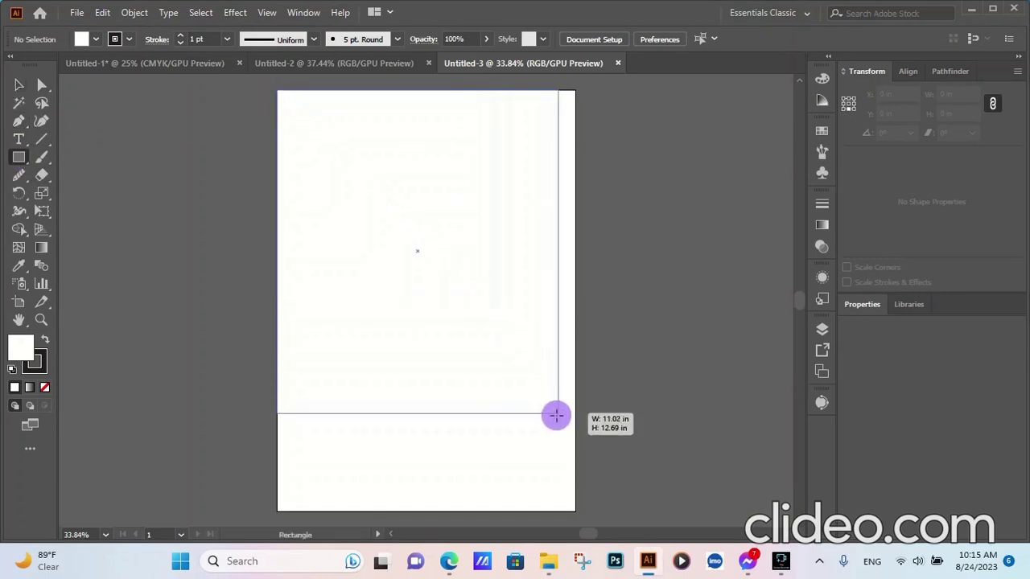
pyautogui.moveTo(574, 496); pyautogui.dragTo(575, 511)
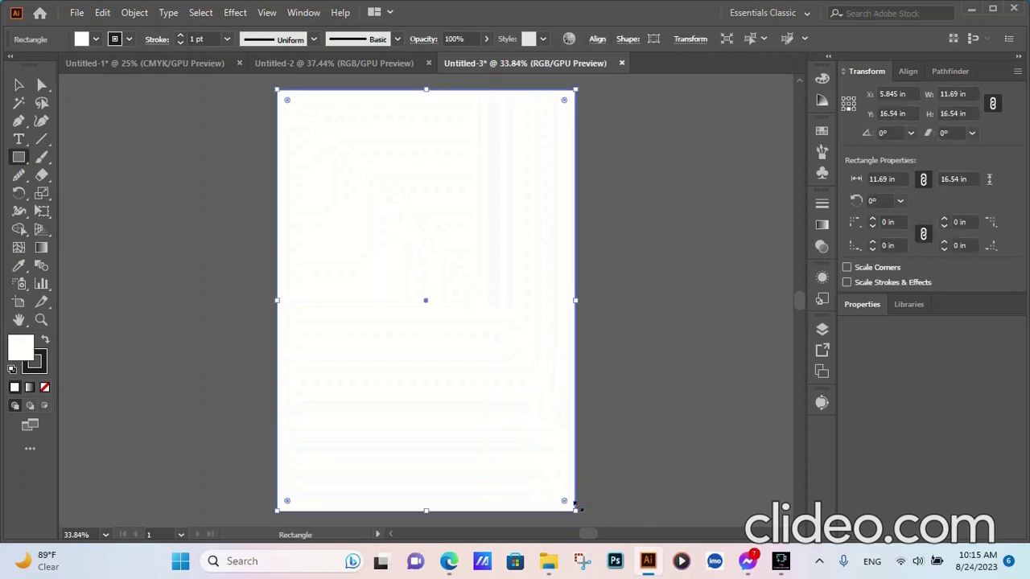
# Create a -0.5 in Offset Path inset copy of the rectangle
pyautogui.click(137, 12)
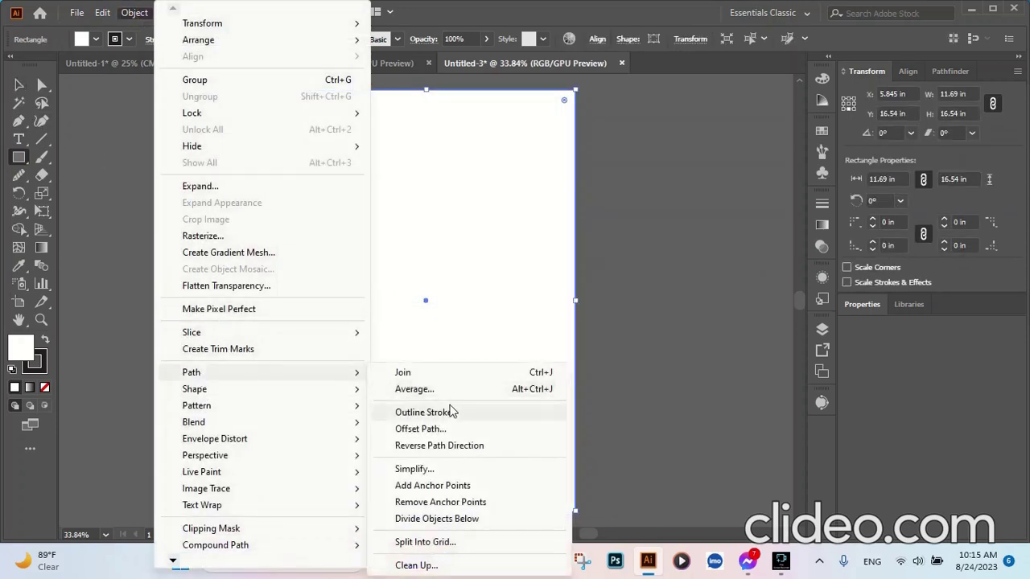
pyautogui.click(418, 430)
pyautogui.click(716, 366)
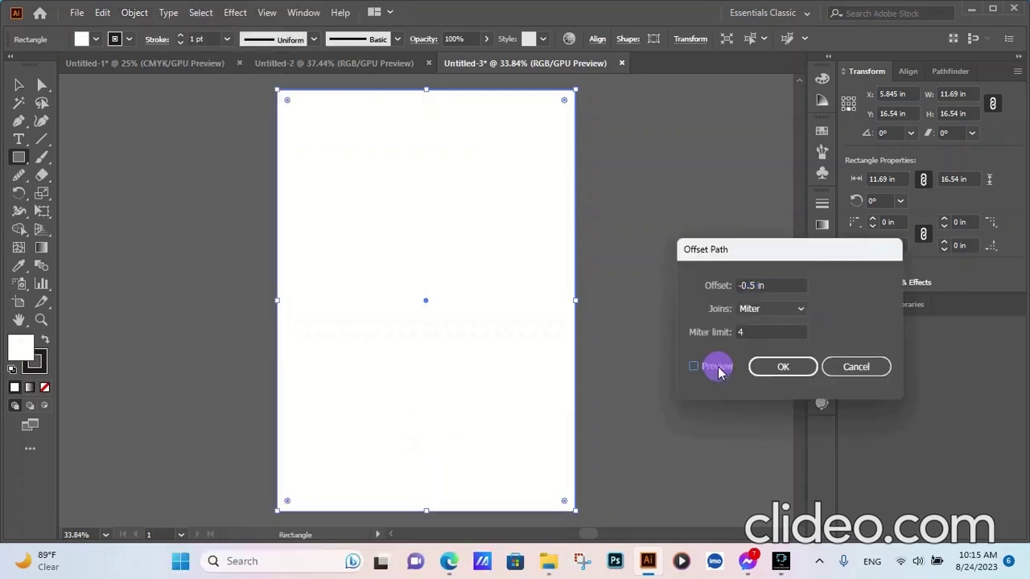
pyautogui.click(780, 367)
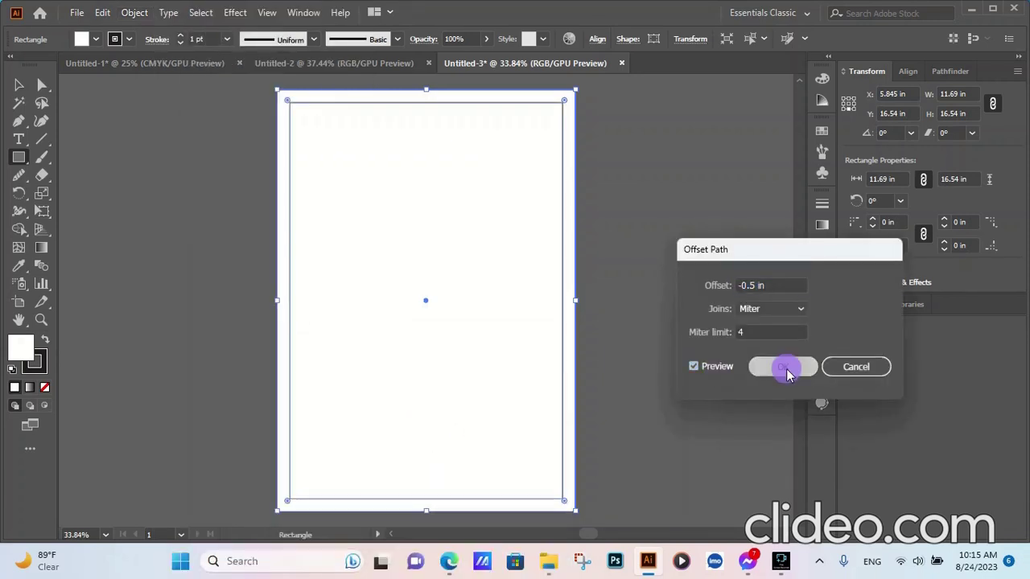
# Turn the inset rectangle into guides and lock the page-sized background rectangle
pyautogui.click(19, 83)
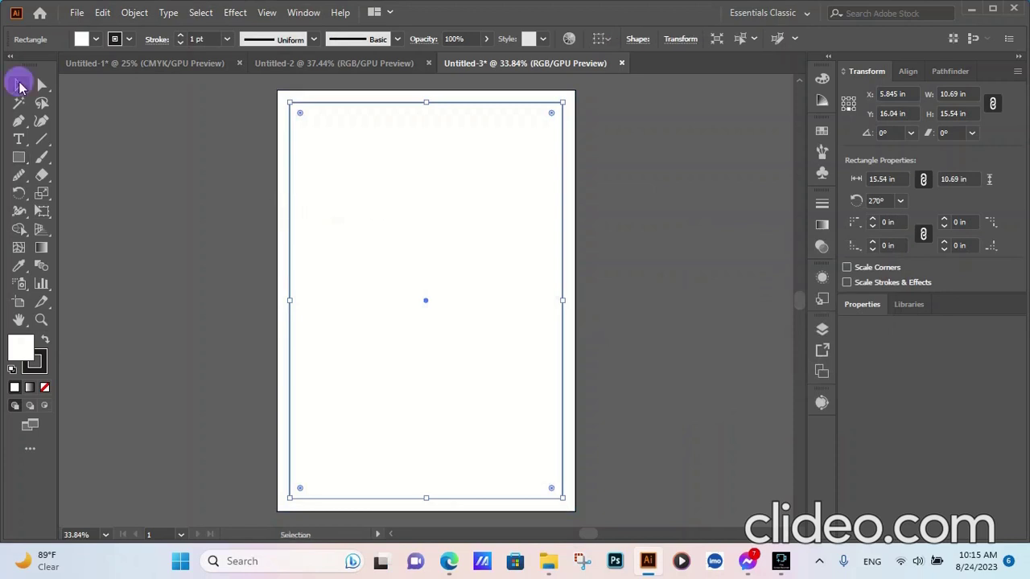
pyautogui.rightClick(376, 207)
pyautogui.click(435, 421)
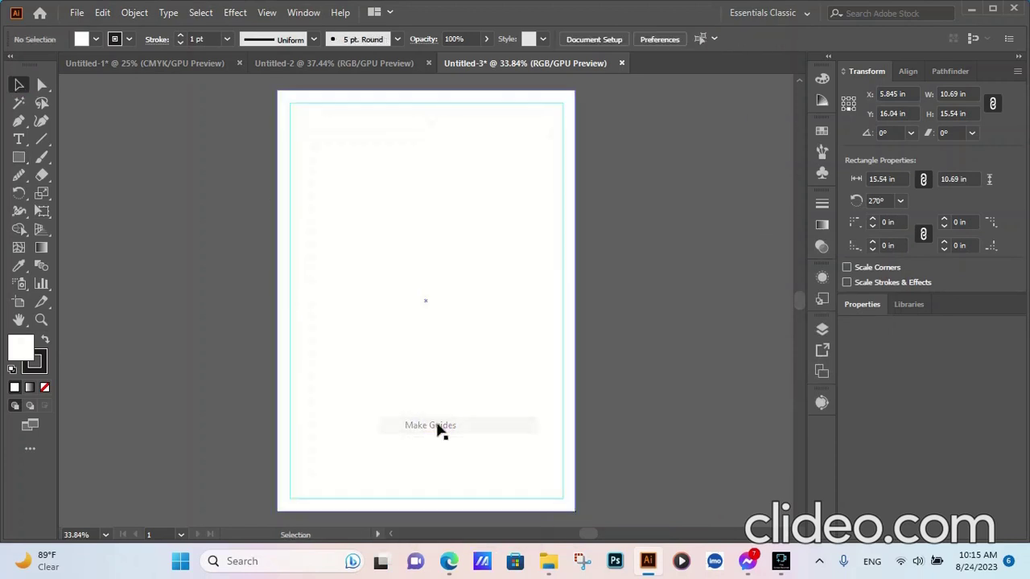
pyautogui.click(508, 320)
pyautogui.click(104, 12)
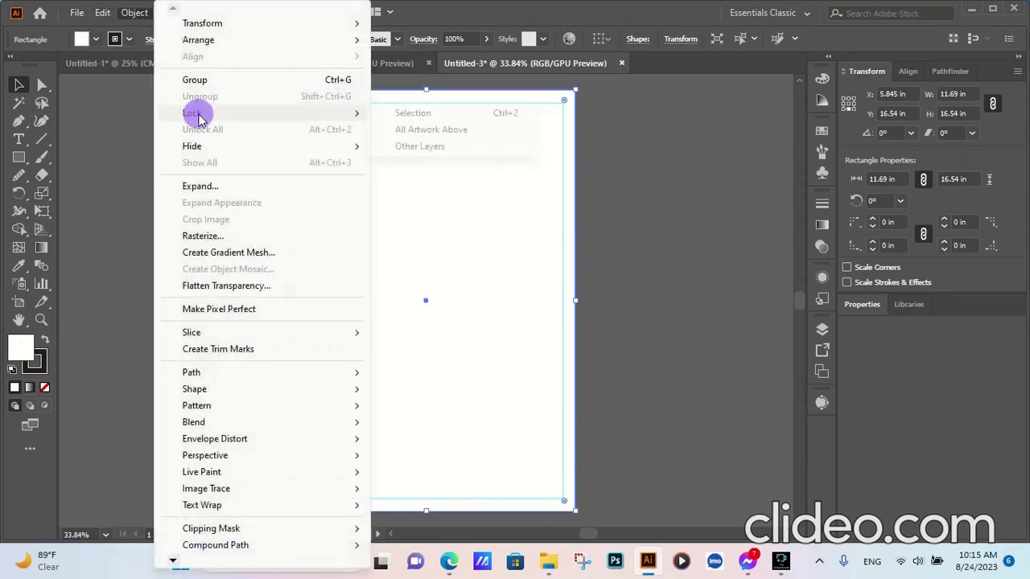
pyautogui.click(419, 111)
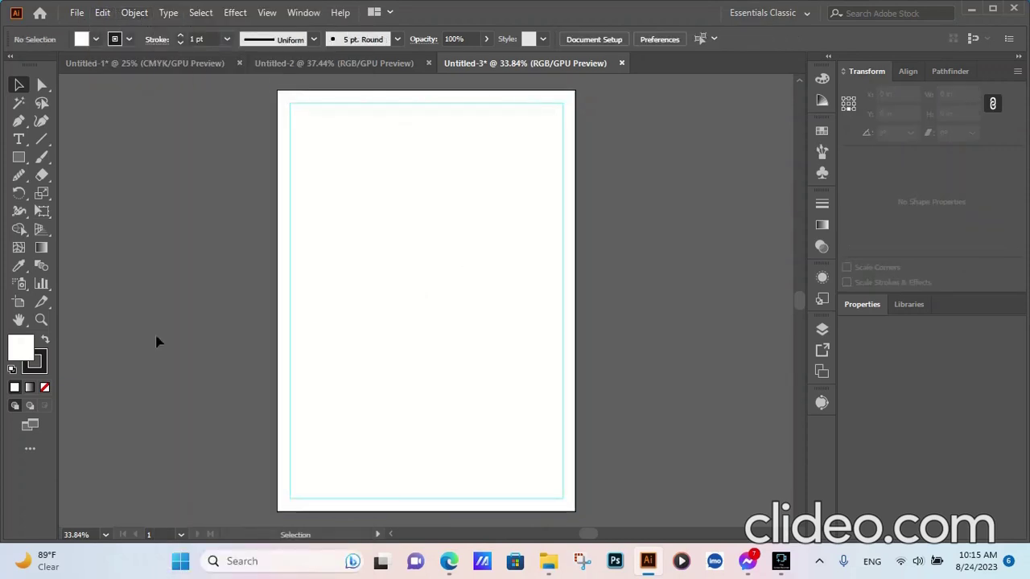
# Draw a straight pen line from the page's left edge to its right edge
pyautogui.click(18, 121)
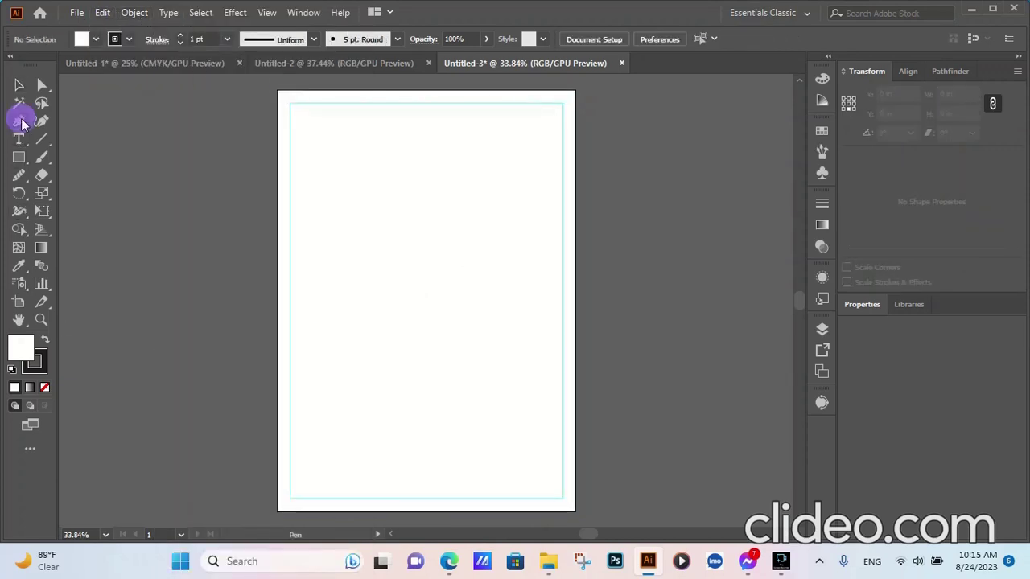
pyautogui.click(277, 319)
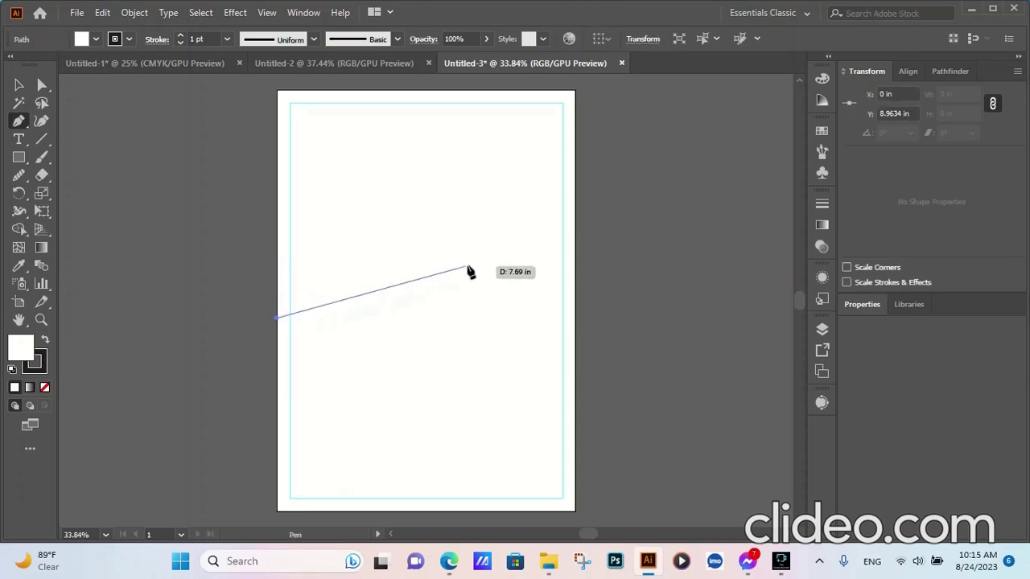
pyautogui.click(576, 251)
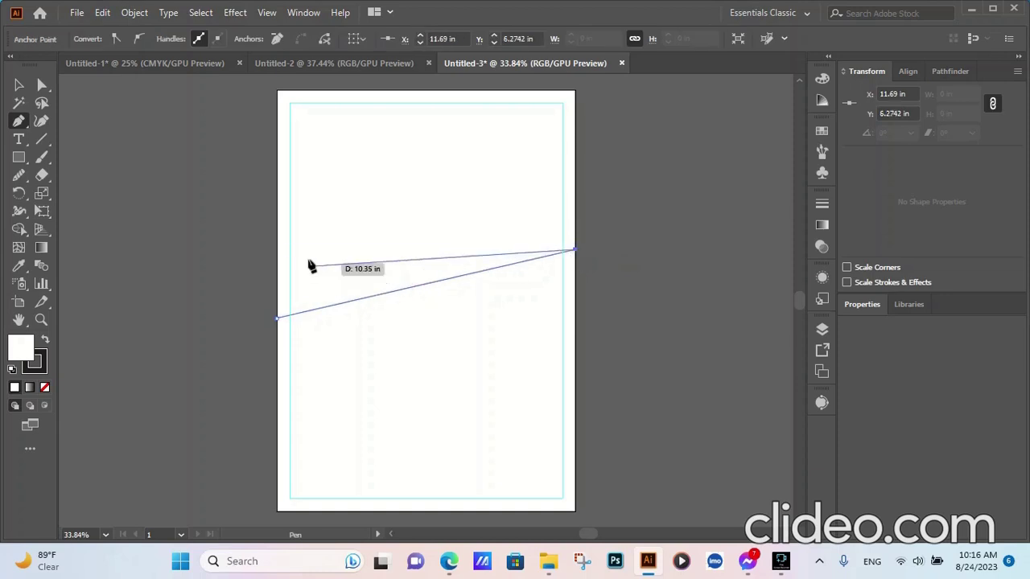
pyautogui.click(19, 84)
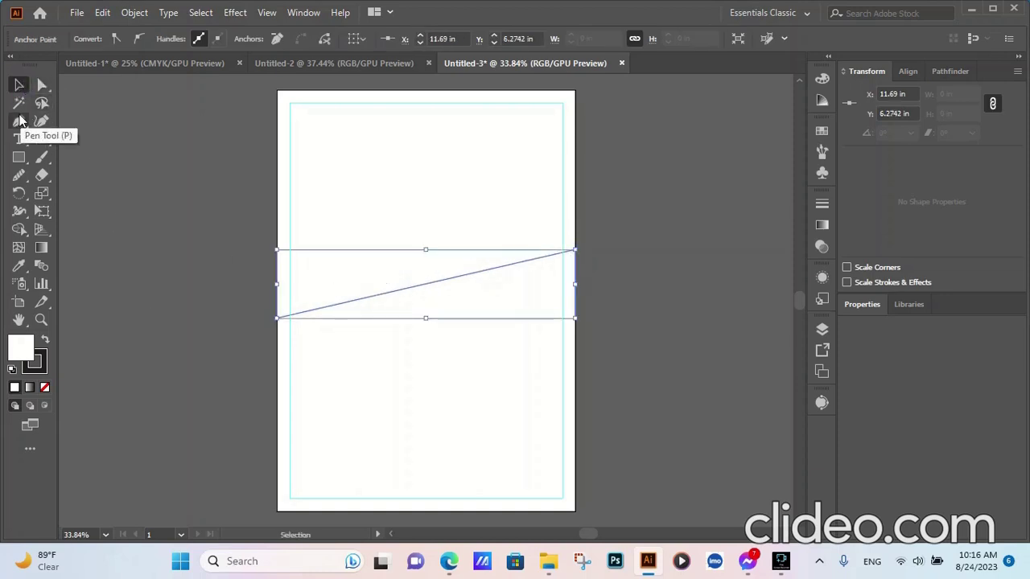
# Add two anchor points on the line's left and right parts
pyautogui.click(18, 119)
pyautogui.click(58, 139)
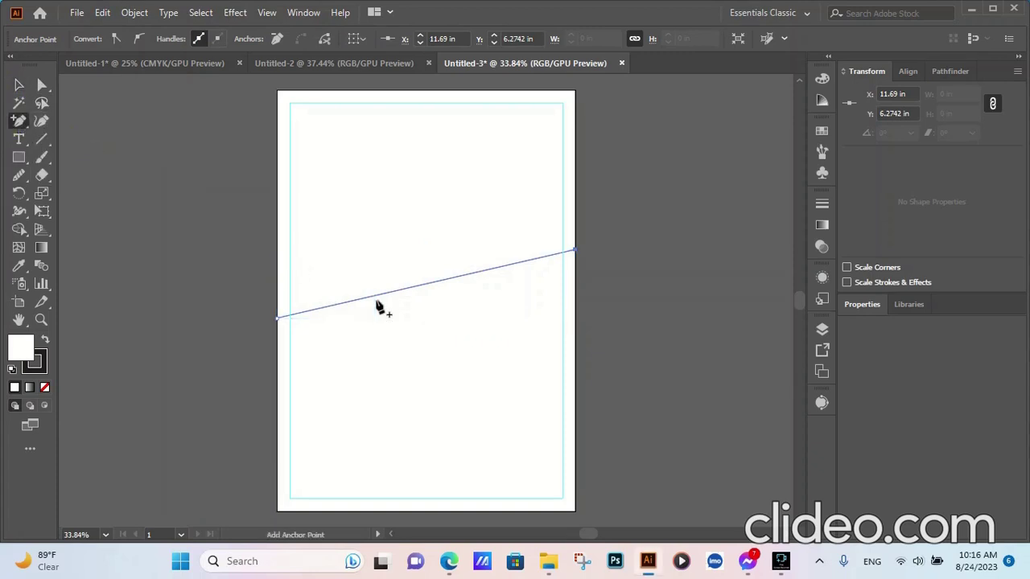
pyautogui.click(347, 301)
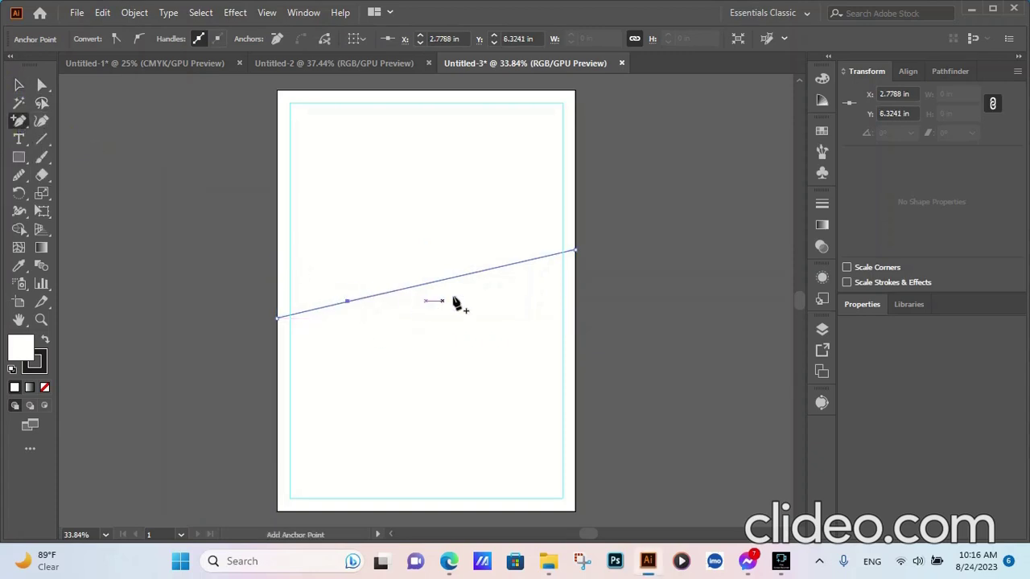
pyautogui.click(497, 268)
# Drag the two middle anchors up and down to bend the line into a wave
pyautogui.click(18, 84)
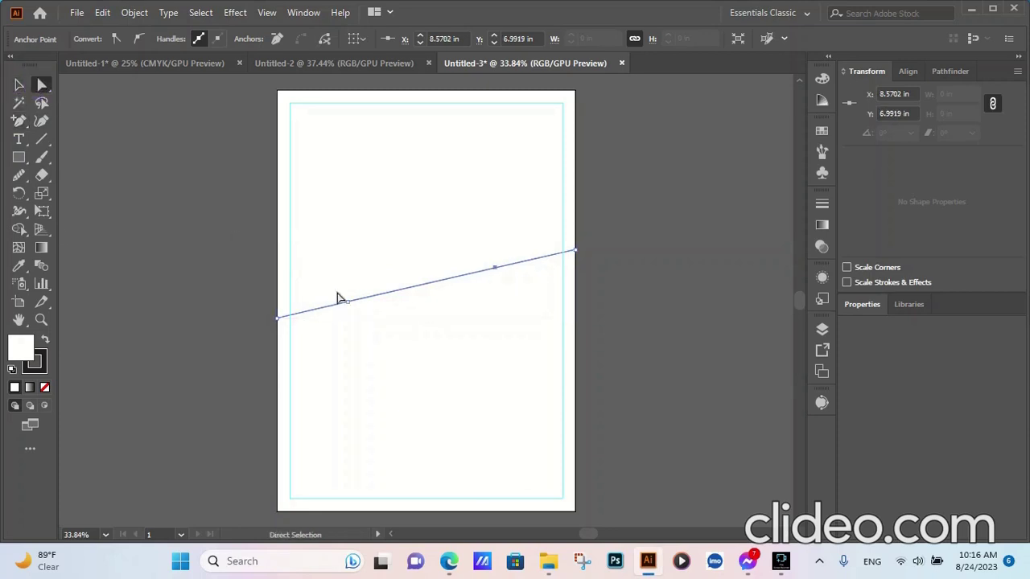
pyautogui.click(348, 305)
pyautogui.moveTo(347, 305); pyautogui.dragTo(340, 284)
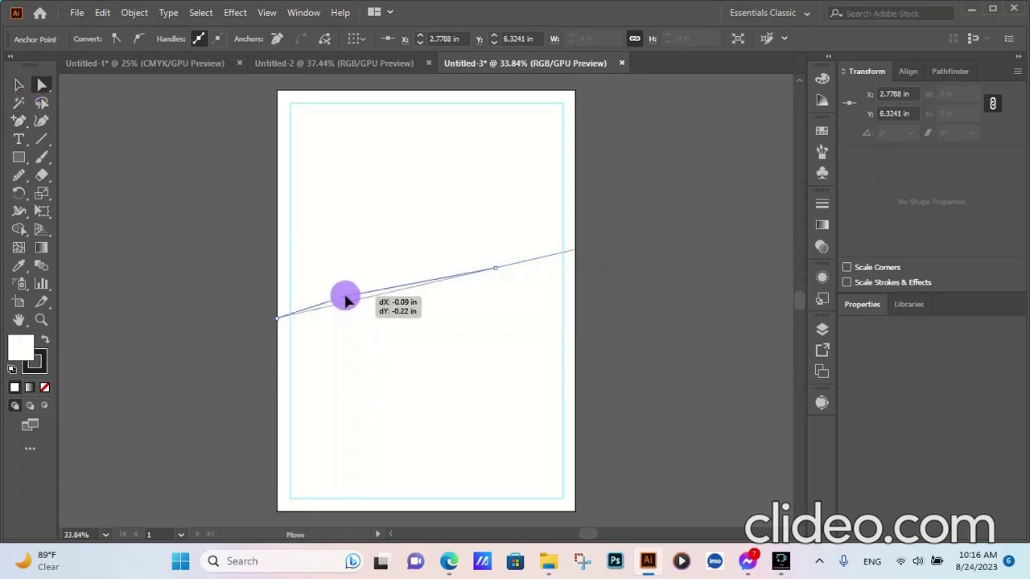
pyautogui.moveTo(496, 269); pyautogui.dragTo(505, 283)
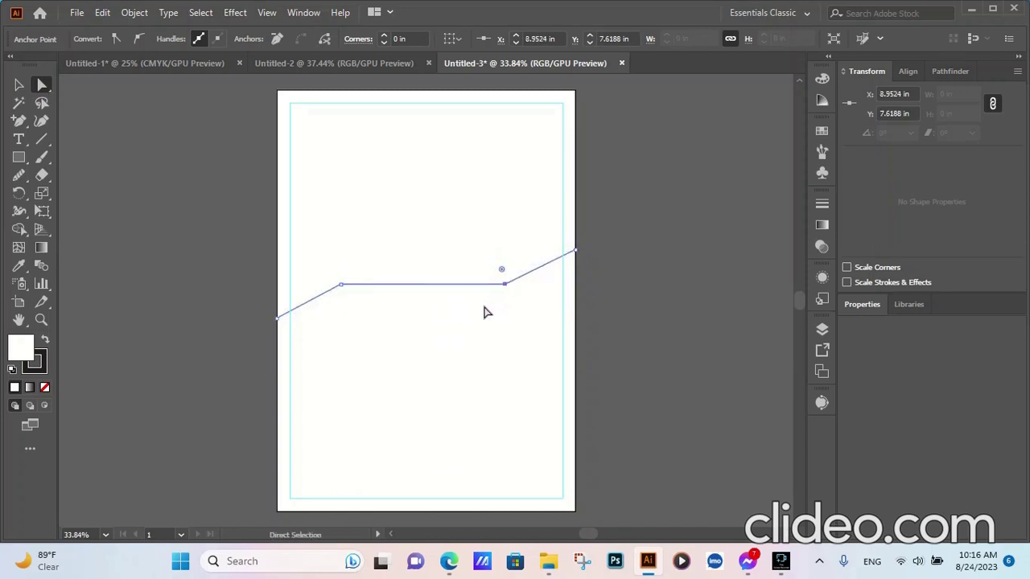
pyautogui.moveTo(341, 285); pyautogui.dragTo(347, 281)
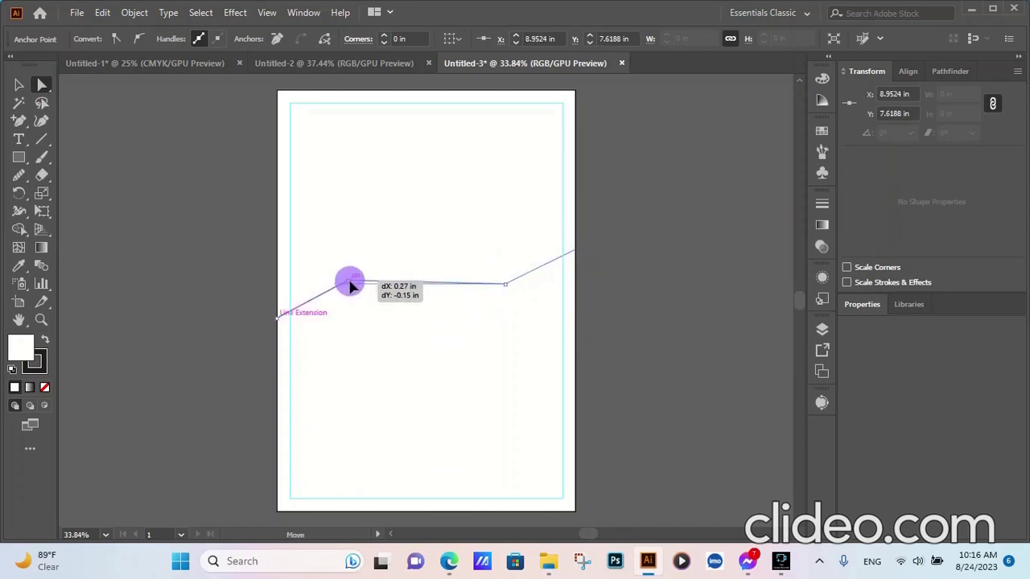
pyautogui.moveTo(505, 285); pyautogui.dragTo(497, 286)
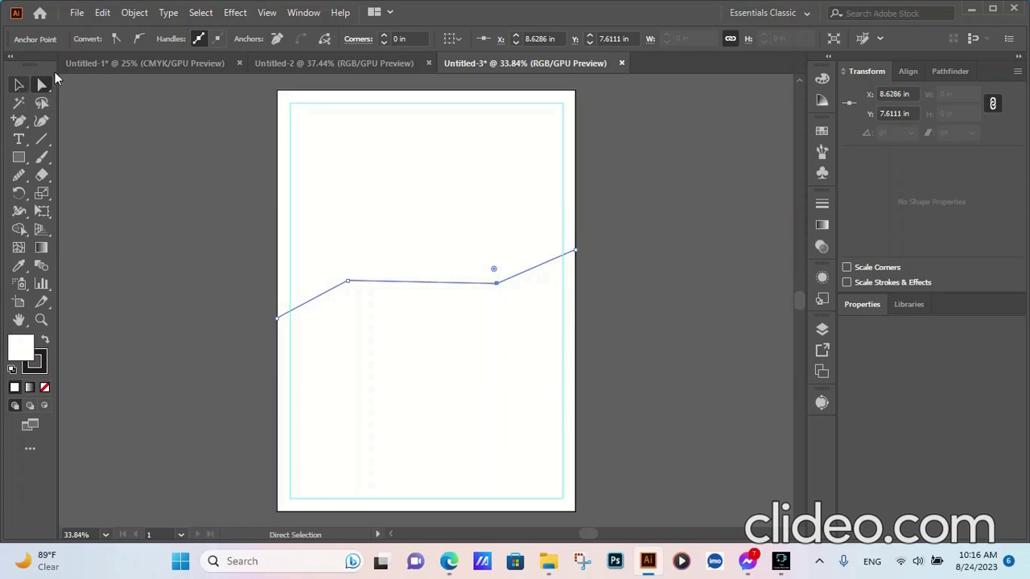
# Convert both middle anchors to smooth curve points
pyautogui.click(139, 40)
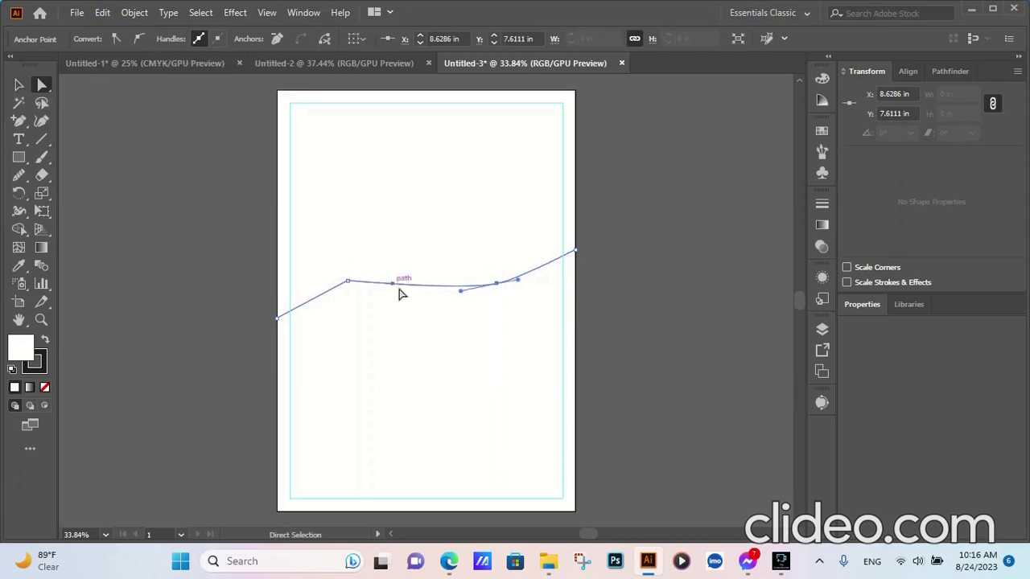
pyautogui.click(348, 283)
pyautogui.click(140, 41)
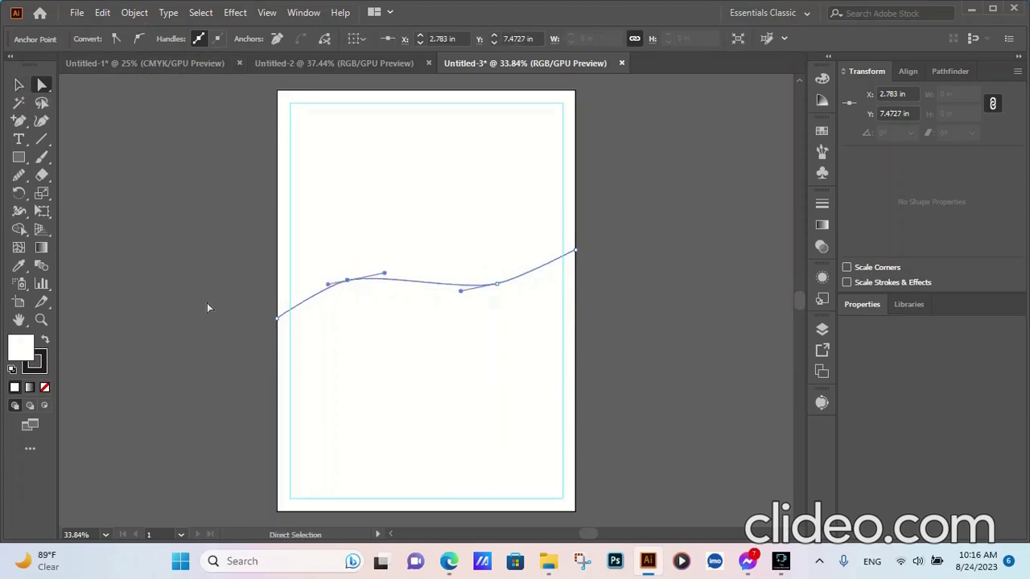
pyautogui.click(203, 309)
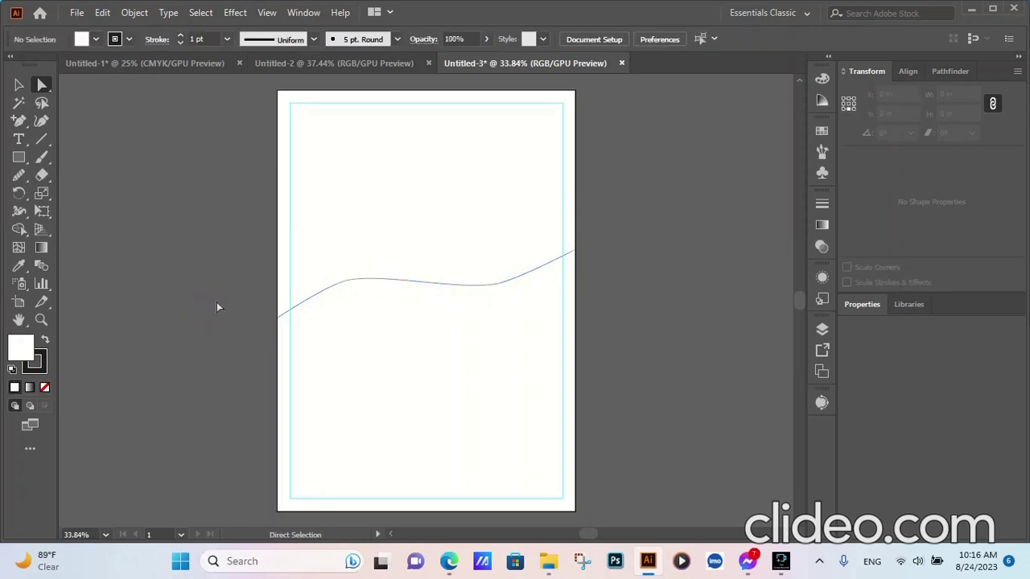
# Run the Smooth tool along the wavy path from left to right
pyautogui.press('v')
pyautogui.click(409, 284)
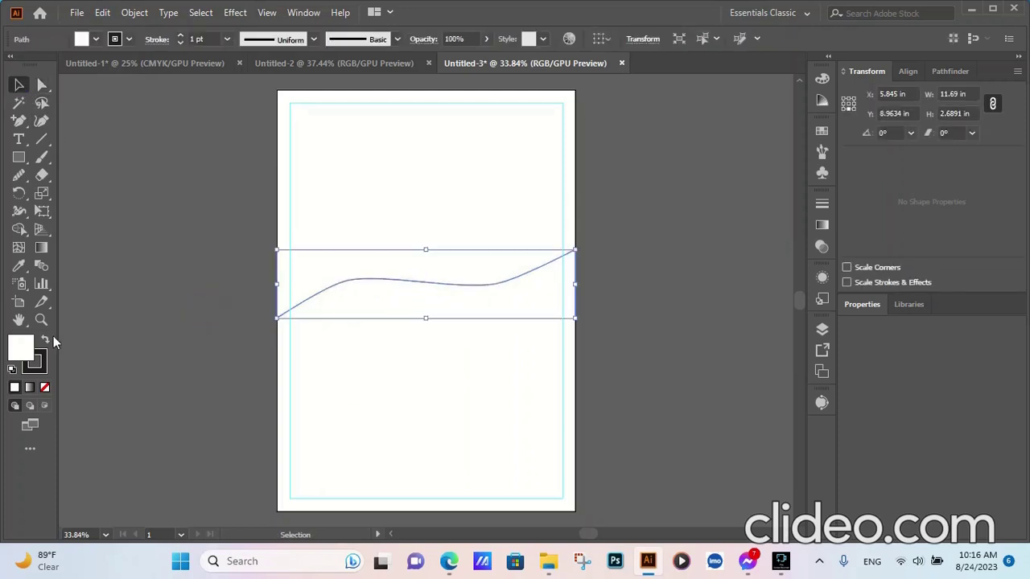
pyautogui.click(17, 176)
pyautogui.click(300, 305)
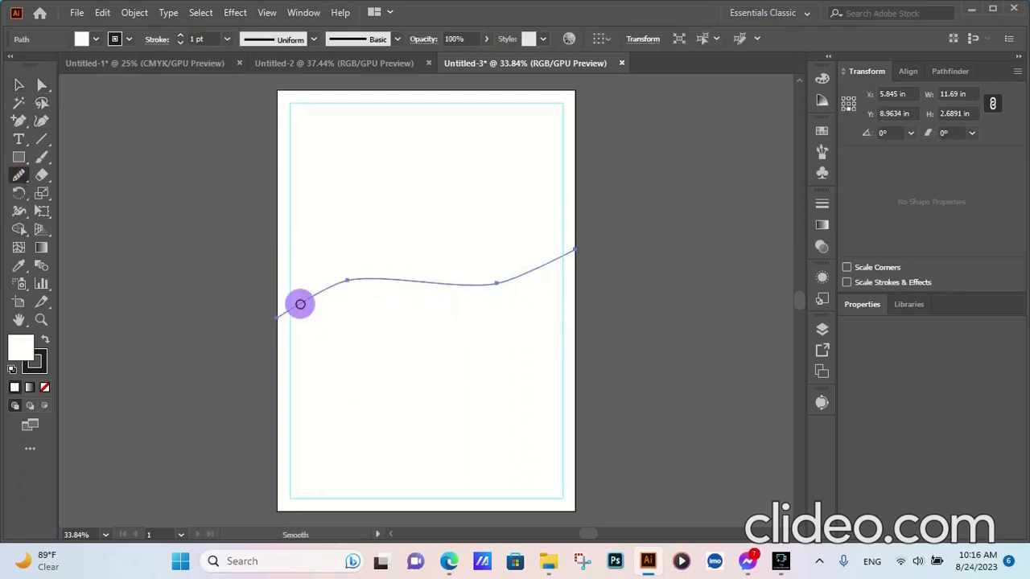
pyautogui.moveTo(301, 304)
pyautogui.mouseDown()
pyautogui.moveTo(412, 279)
pyautogui.moveTo(540, 269)
pyautogui.moveTo(575, 249)
pyautogui.mouseUp()
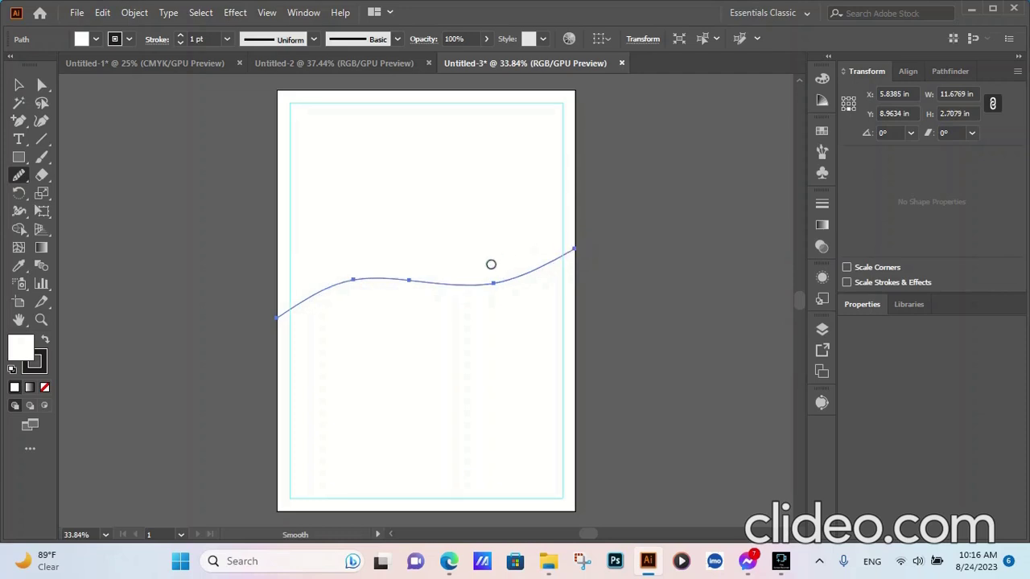
pyautogui.click(19, 85)
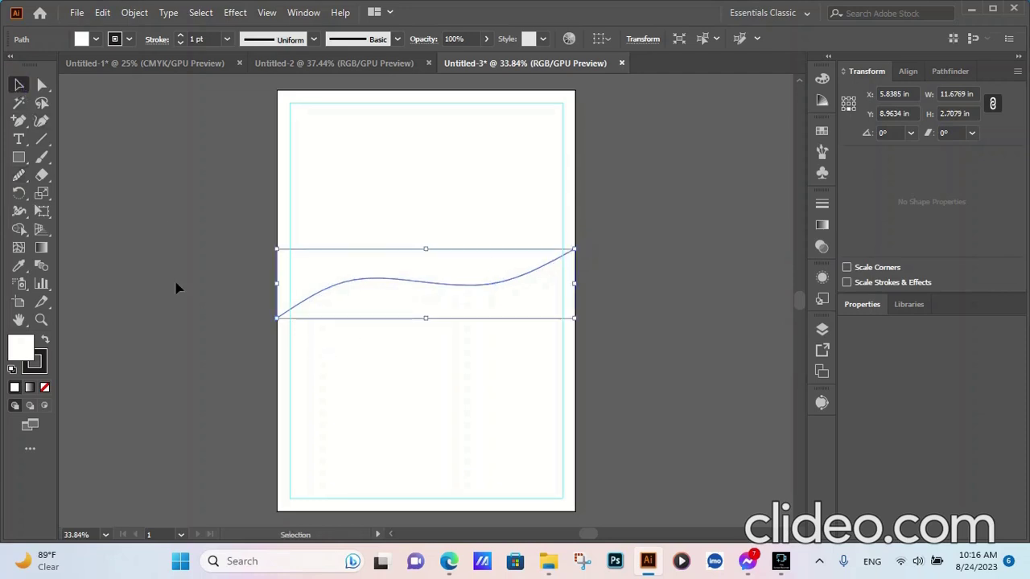
pyautogui.click(179, 299)
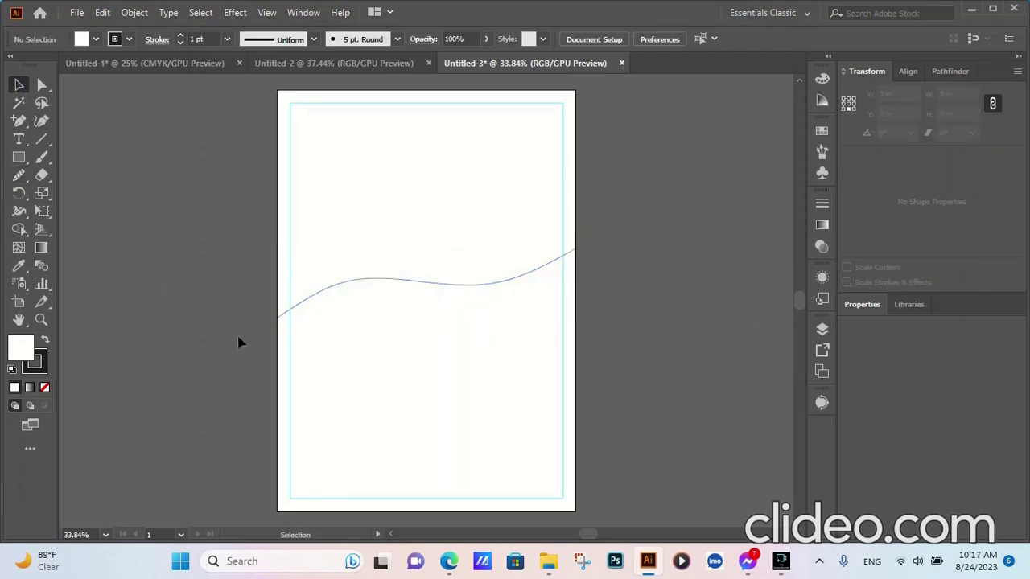
# Remove extra anchors from the curve and add one near its right end
pyautogui.click(300, 304)
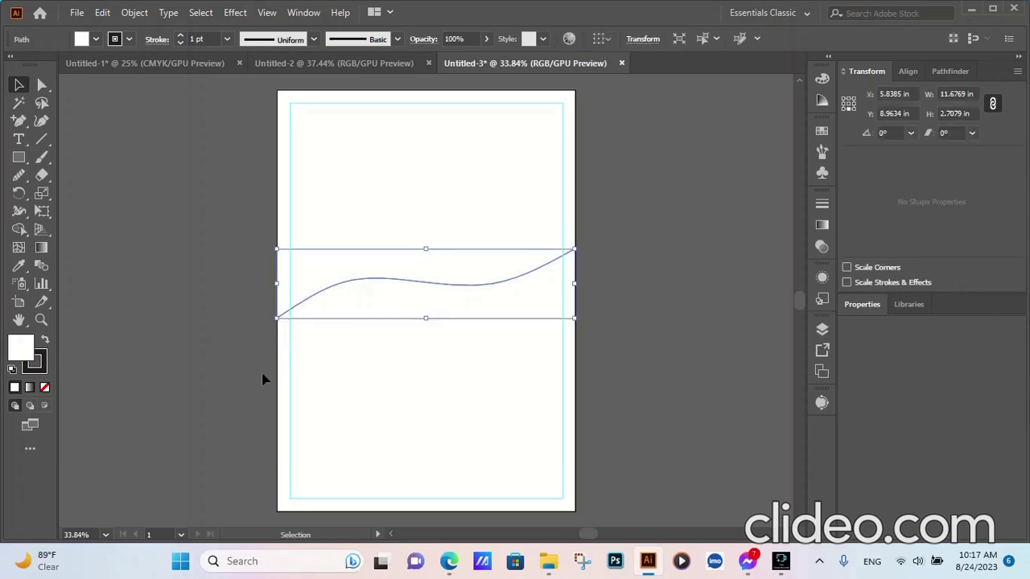
pyautogui.press('a')
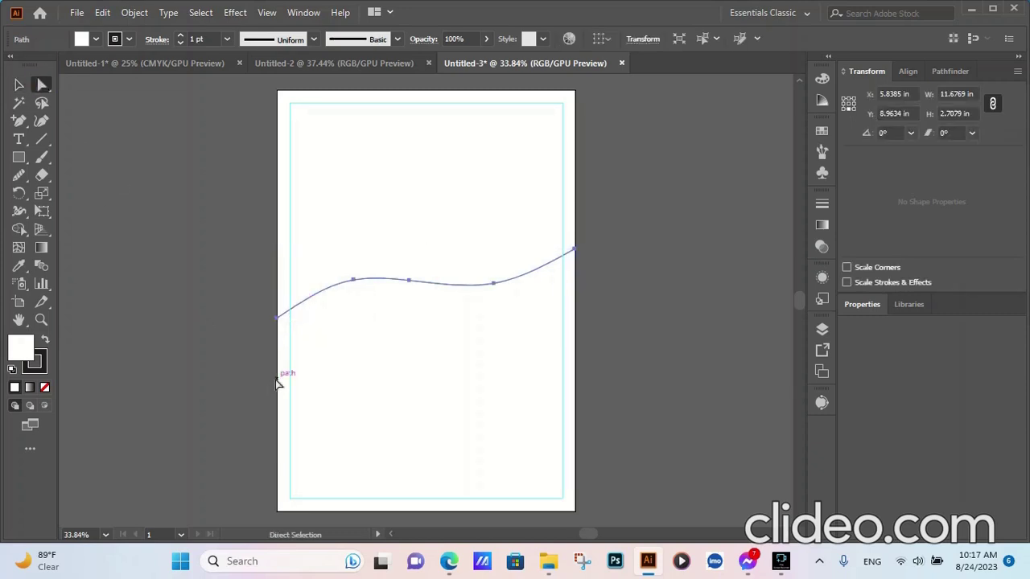
pyautogui.press('-')
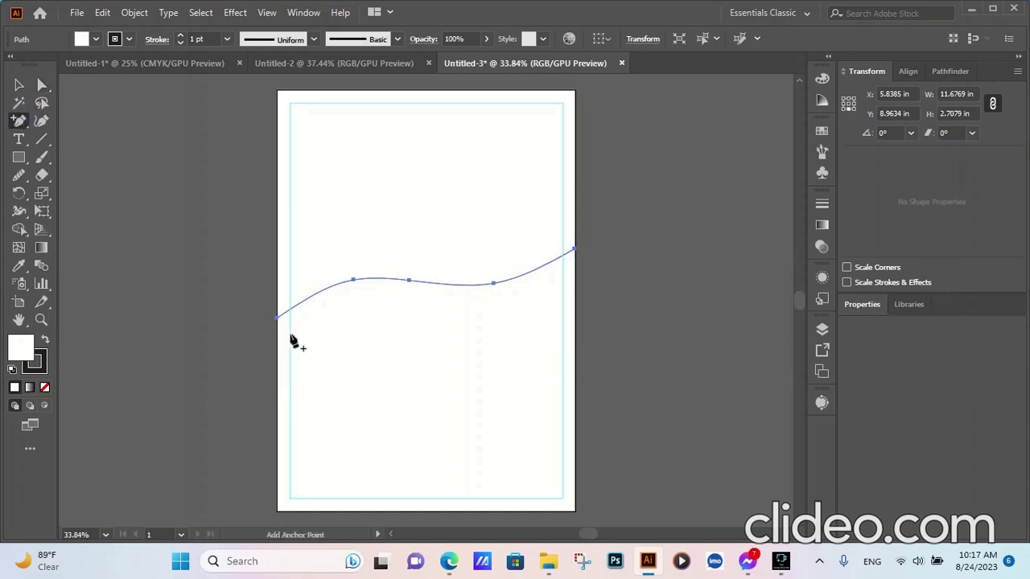
pyautogui.scroll(3, 290, 333)
pyautogui.click(299, 279)
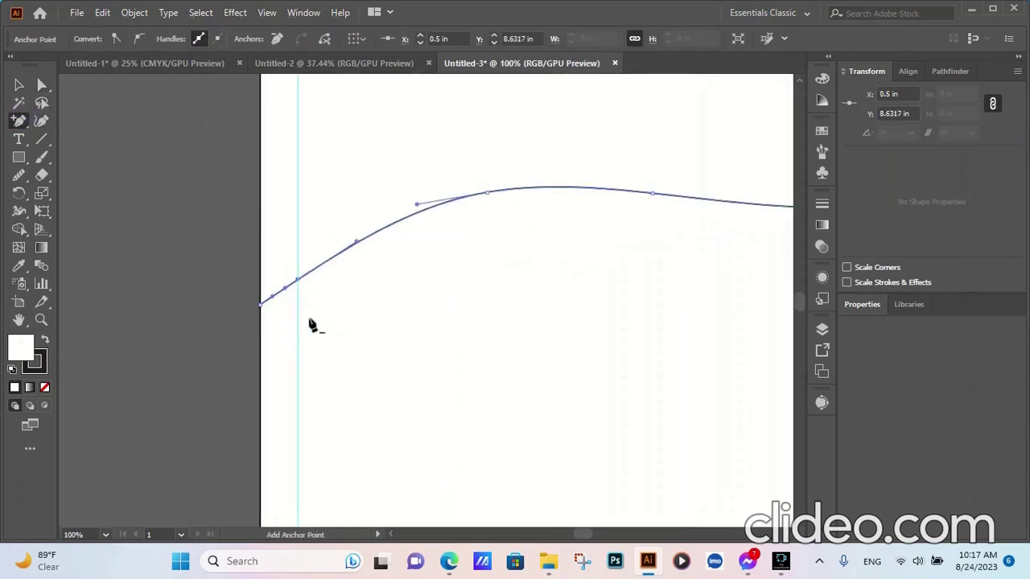
pyautogui.scroll(-2, 272, 322)
pyautogui.scroll(2, 561, 281)
pyautogui.scroll(1, 552, 255)
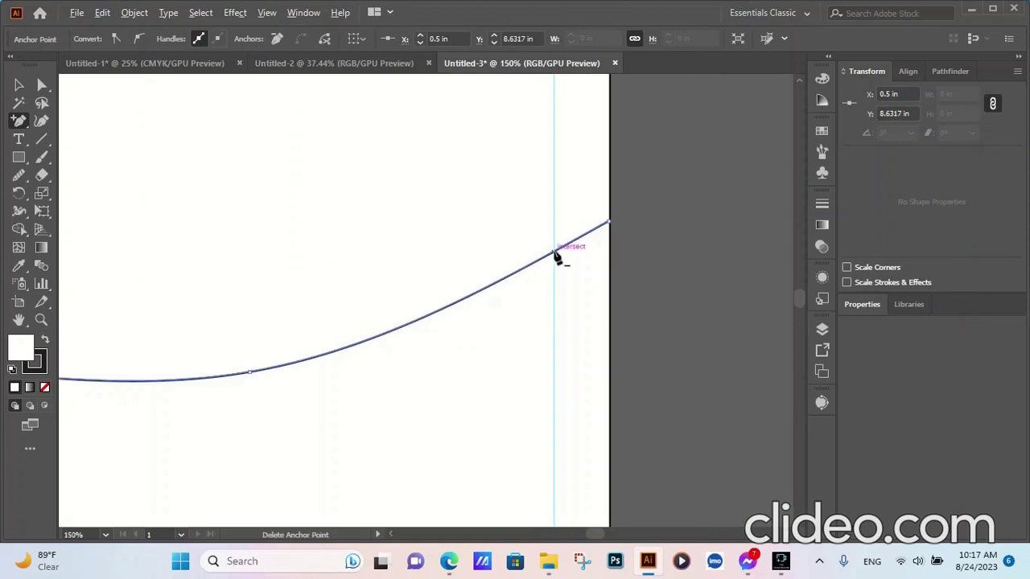
pyautogui.click(553, 255)
pyautogui.click(636, 299)
pyautogui.press('+')
pyautogui.click(556, 253)
pyautogui.press('v')
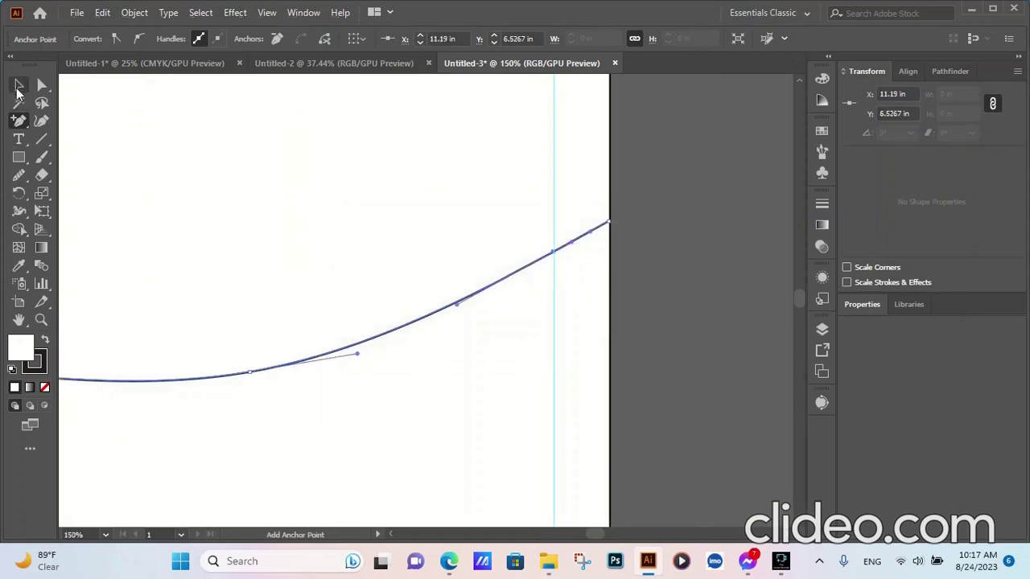
# Pull the curve's left and right end points outward to reshape the ends
pyautogui.scroll(-1, 667, 321)
pyautogui.scroll(-2, 667, 322)
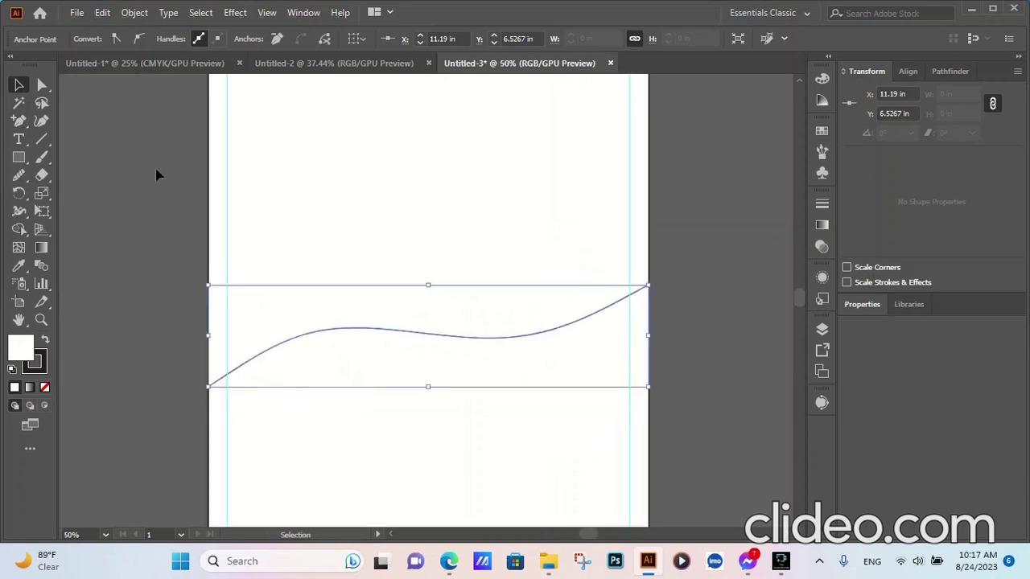
pyautogui.click(42, 85)
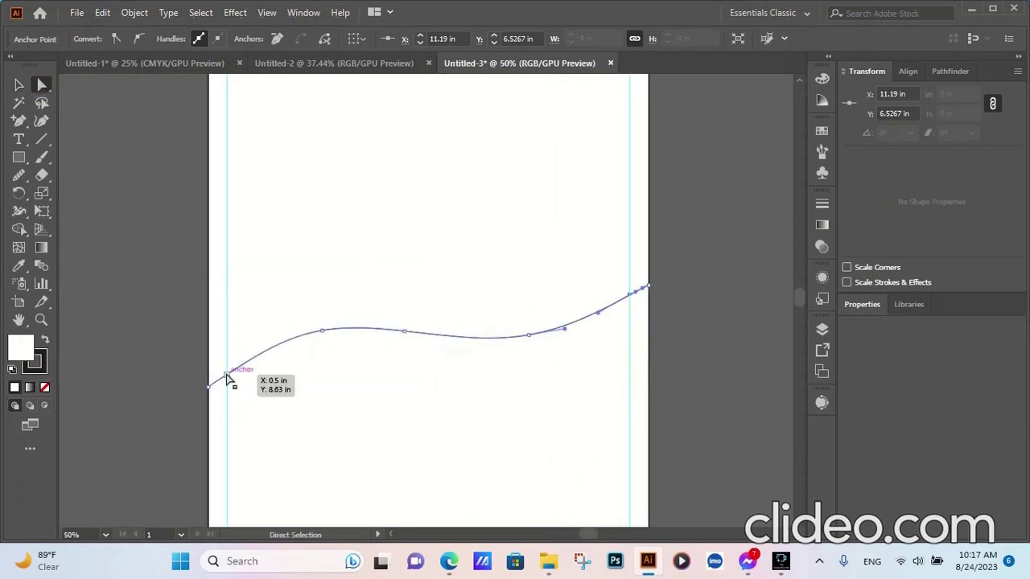
pyautogui.moveTo(231, 378); pyautogui.dragTo(221, 371)
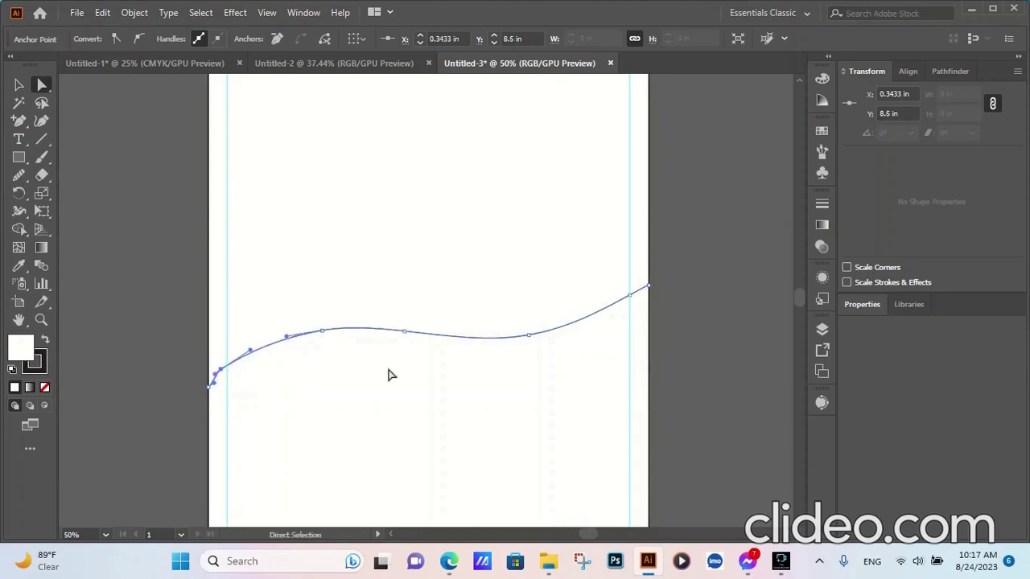
pyautogui.moveTo(630, 298); pyautogui.dragTo(637, 302)
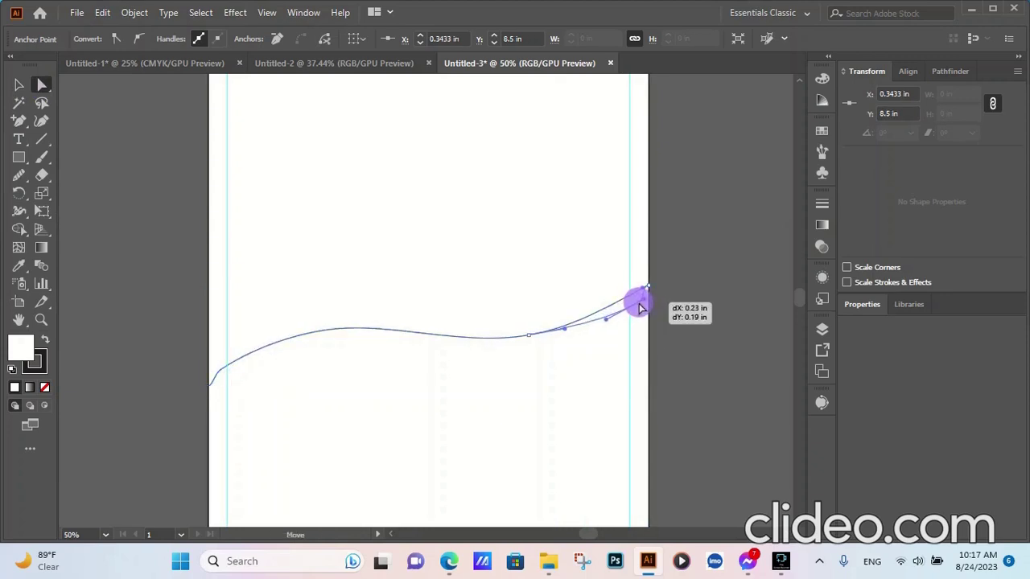
pyautogui.click(218, 368)
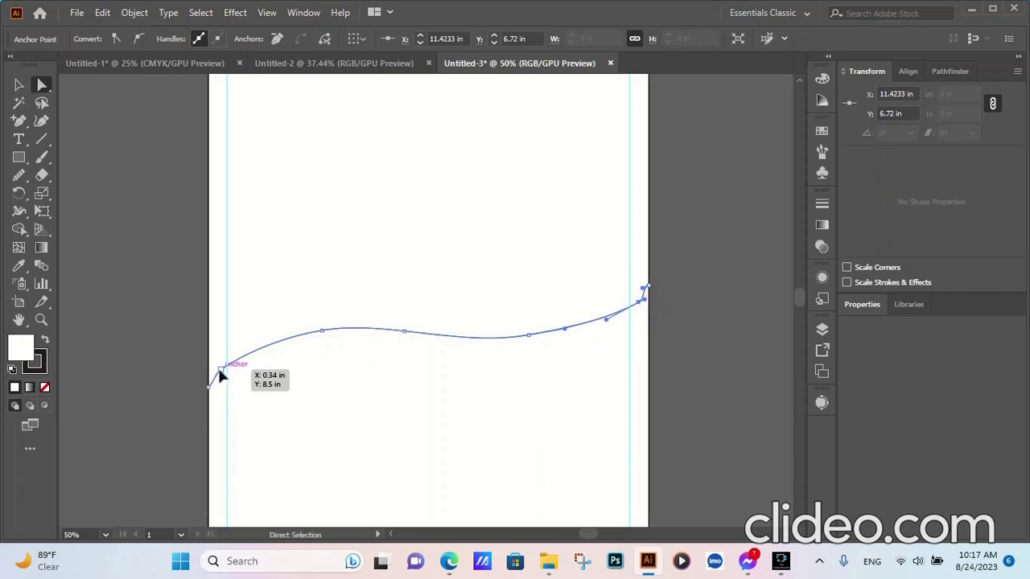
pyautogui.moveTo(221, 372); pyautogui.dragTo(218, 367)
pyautogui.click(154, 334)
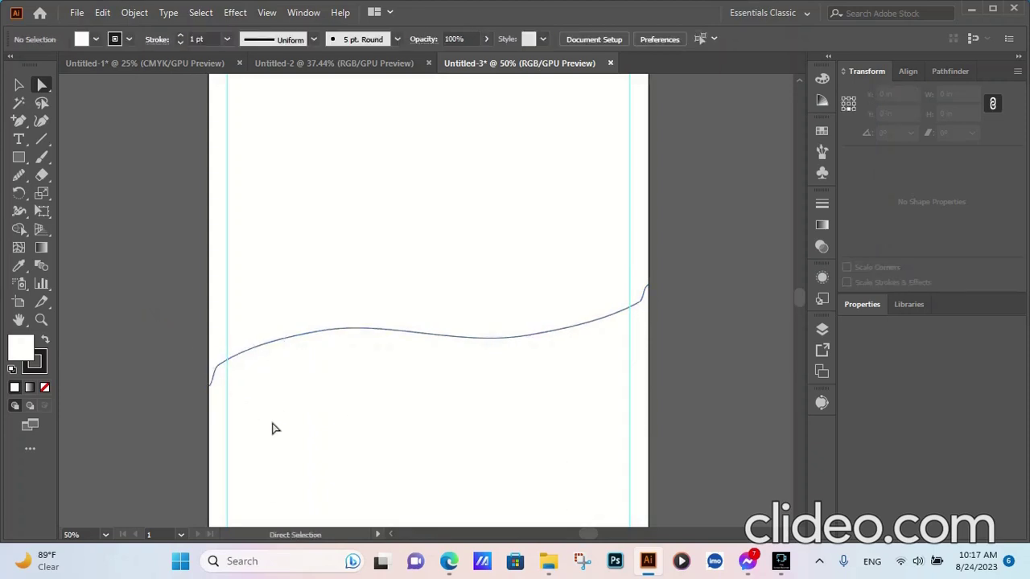
# Undo the hooked end edits and reselect the curve to view its anchors
pyautogui.hotkey('ctrl', 'a')
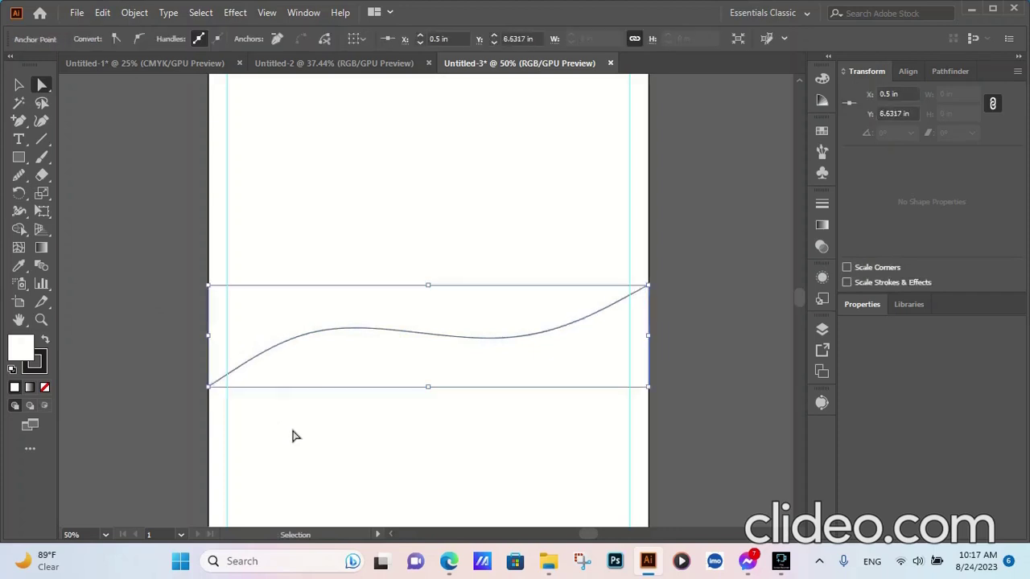
pyautogui.press('a')
pyautogui.click(160, 367)
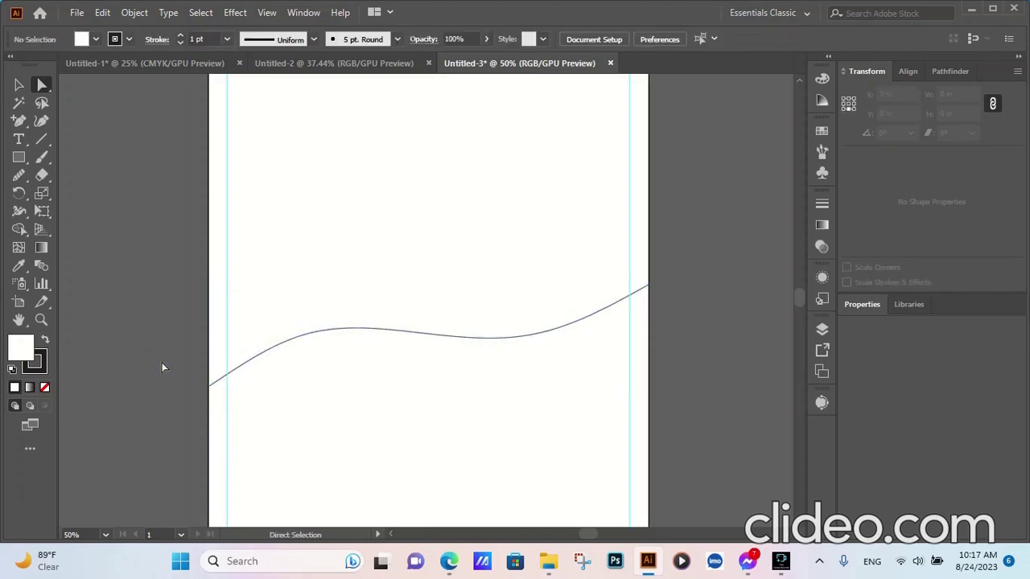
pyautogui.click(349, 328)
# Raise the wavy path's stroke weight to 50 pt
pyautogui.click(20, 86)
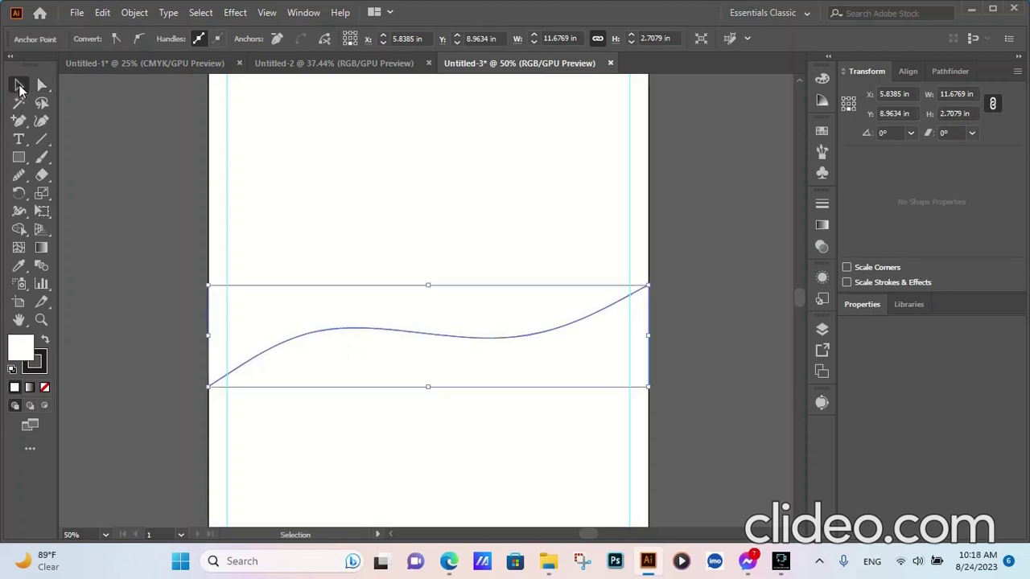
pyautogui.click(823, 203)
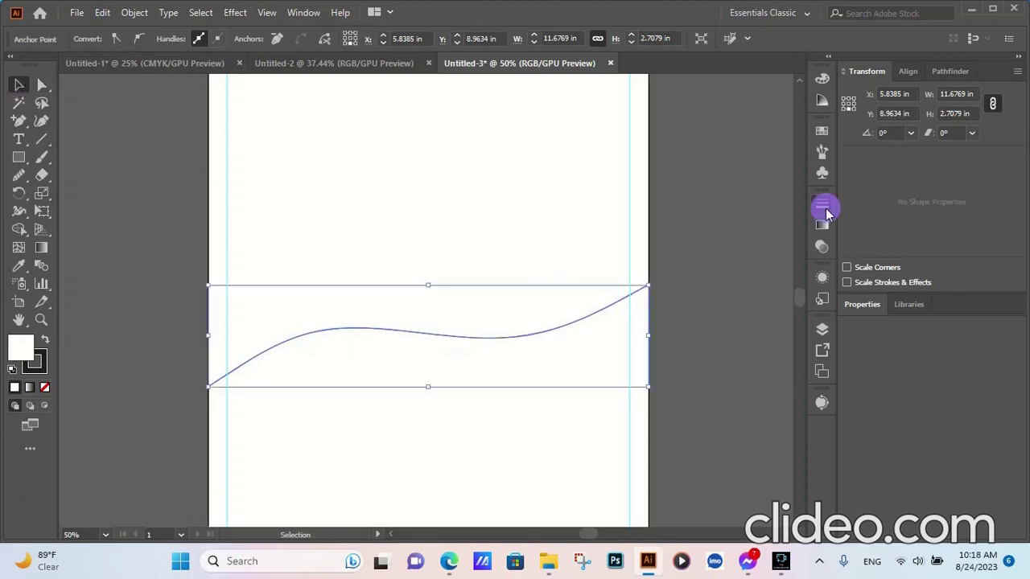
pyautogui.click(690, 219)
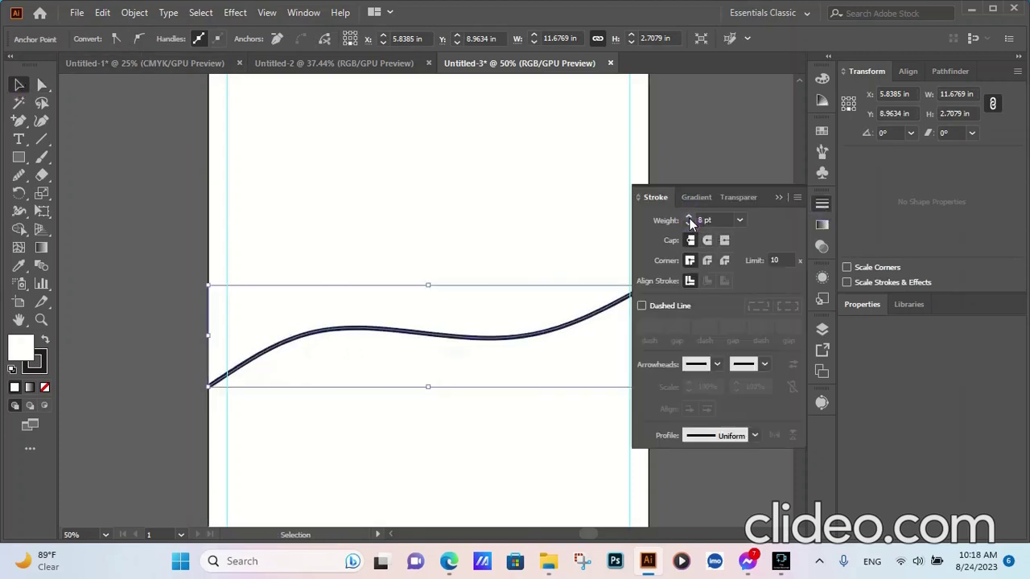
pyautogui.click(689, 218)
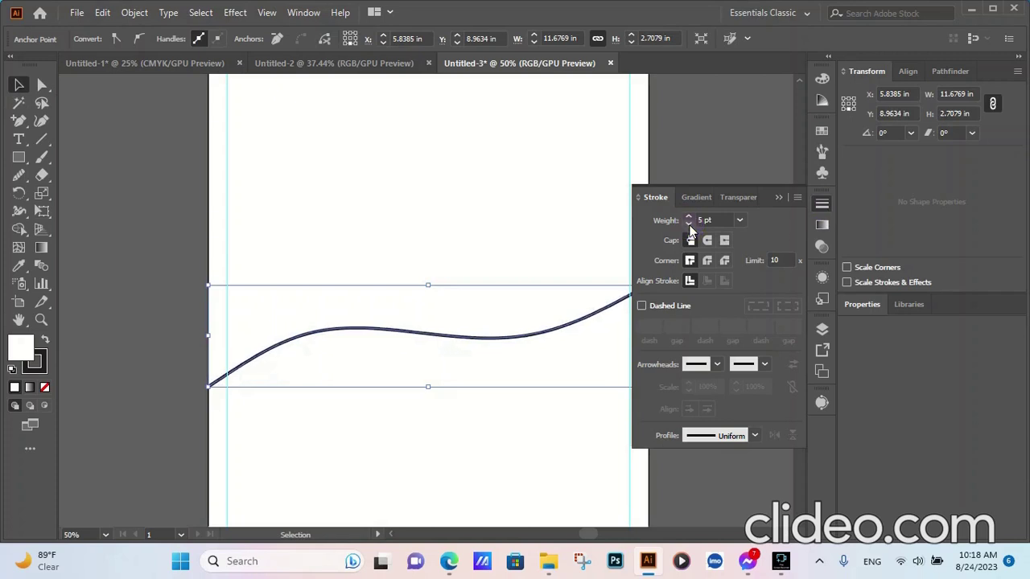
pyautogui.click(690, 219)
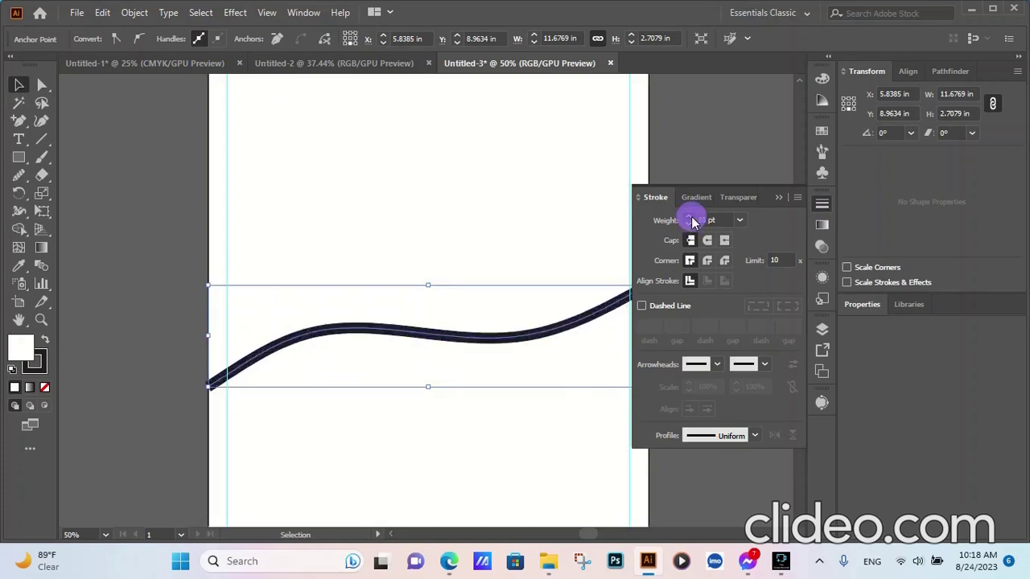
pyautogui.click(690, 218)
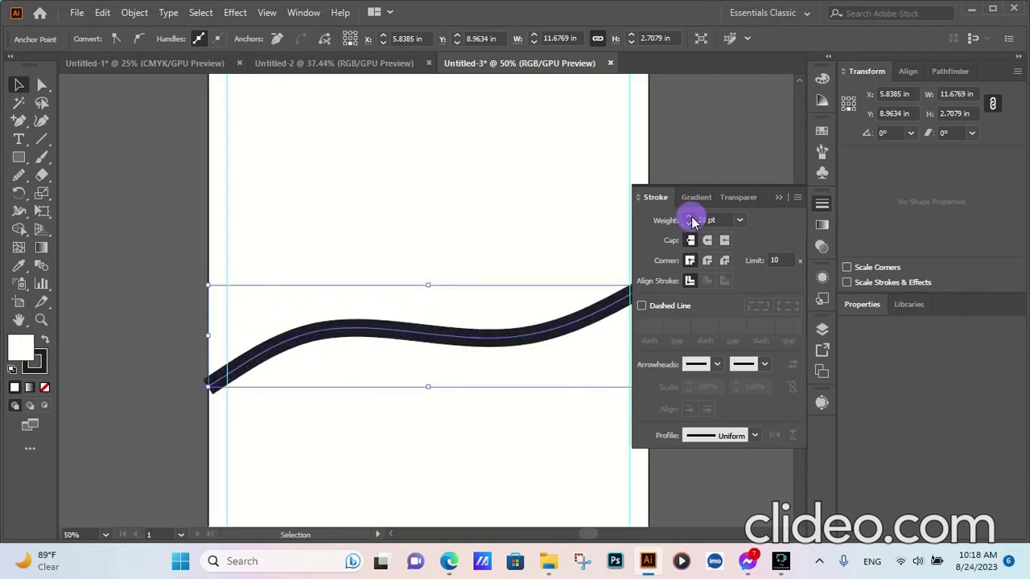
pyautogui.click(689, 218)
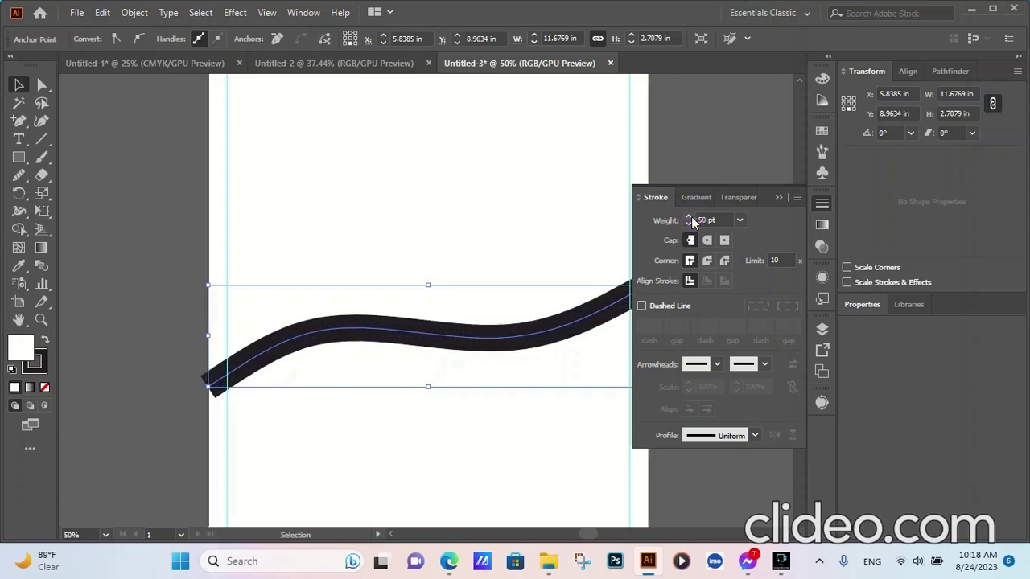
pyautogui.click(145, 286)
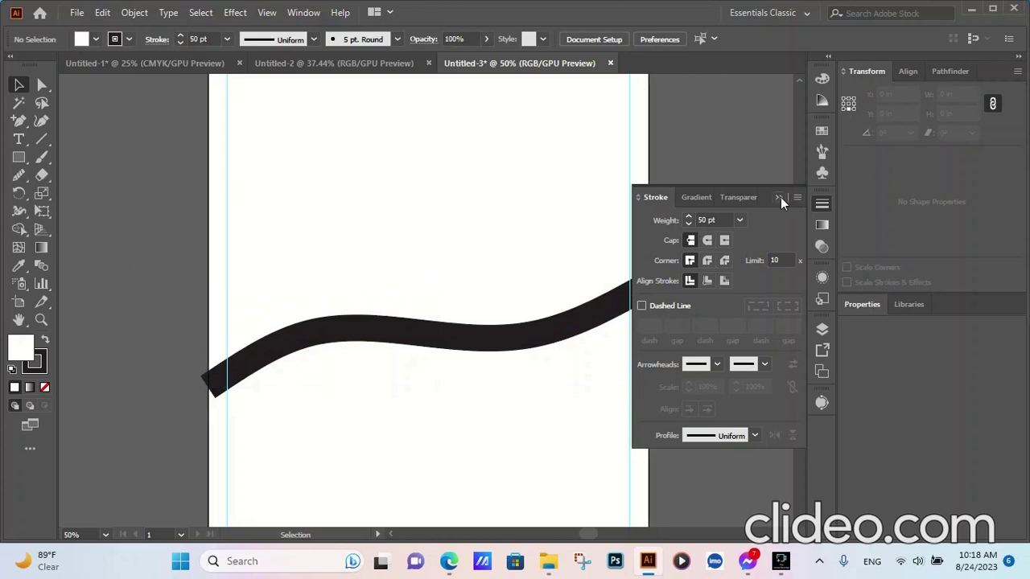
# Give the stroke round caps and round corners
pyautogui.click(707, 241)
pyautogui.click(708, 259)
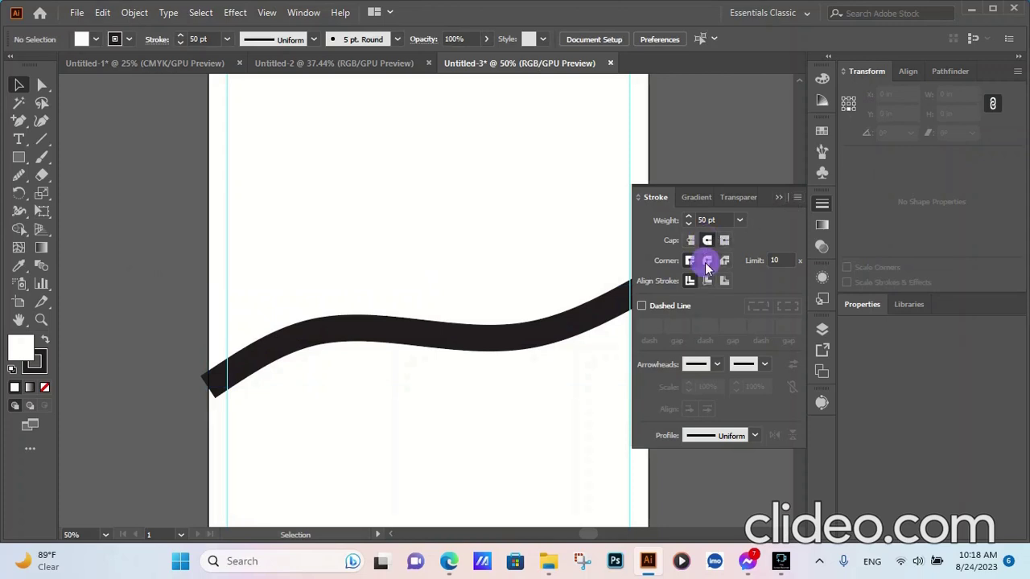
pyautogui.click(779, 198)
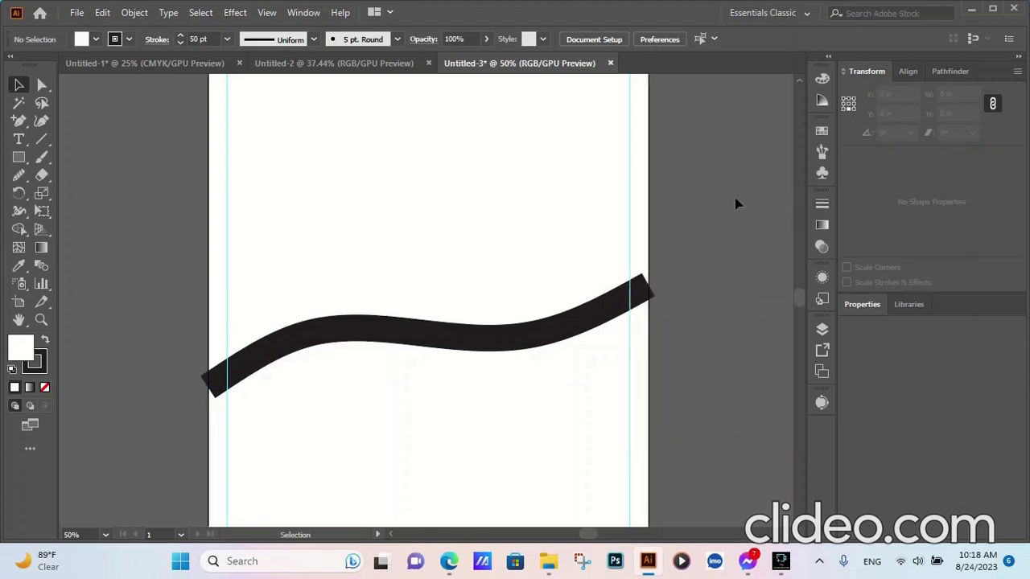
pyautogui.click(544, 318)
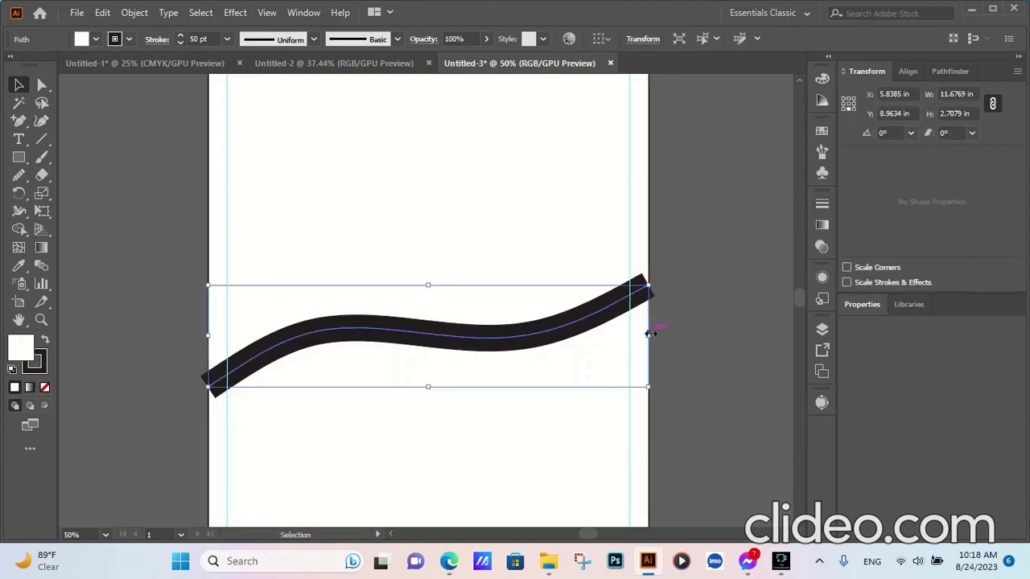
# Apply a both-ends taper width profile and fit the wave to the page width
pyautogui.moveTo(649, 333); pyautogui.dragTo(667, 333)
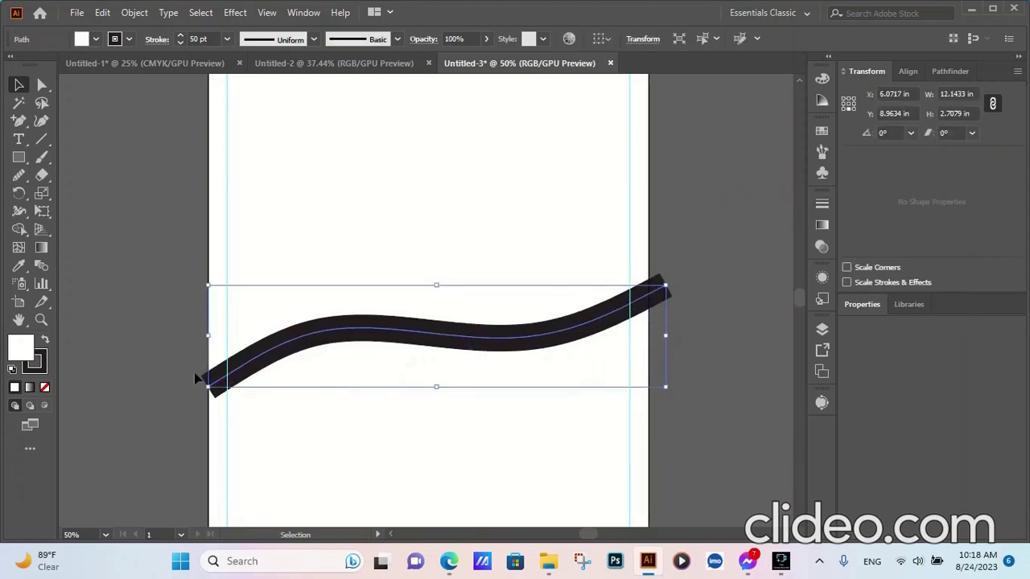
pyautogui.moveTo(208, 336); pyautogui.dragTo(196, 335)
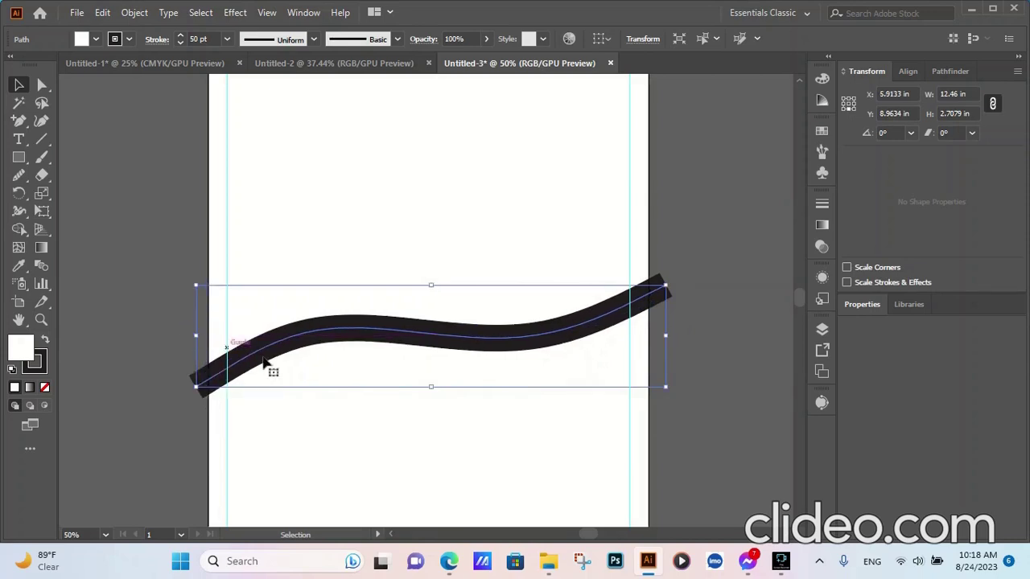
pyautogui.click(314, 39)
pyautogui.click(281, 95)
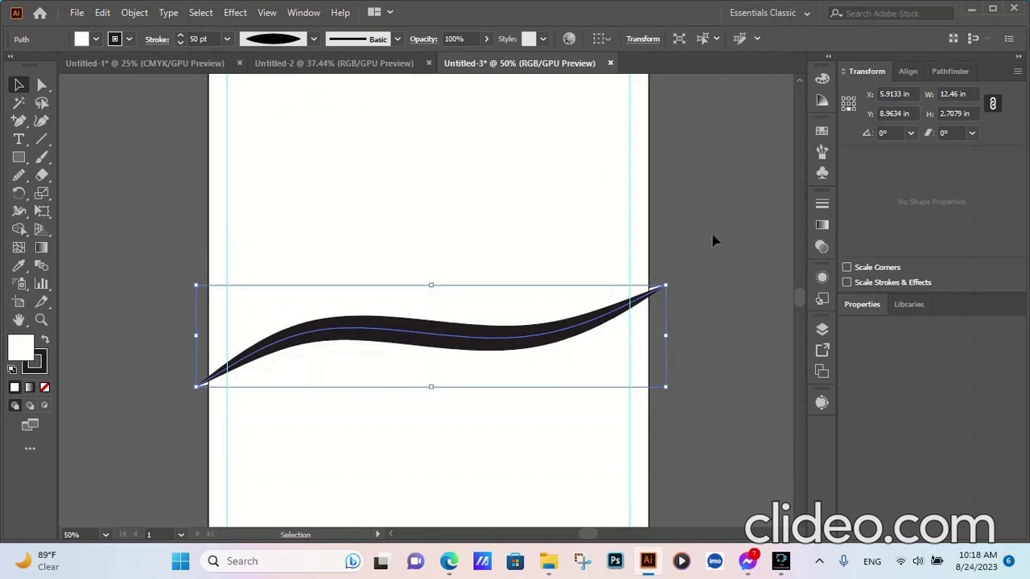
pyautogui.moveTo(663, 338); pyautogui.dragTo(647, 337)
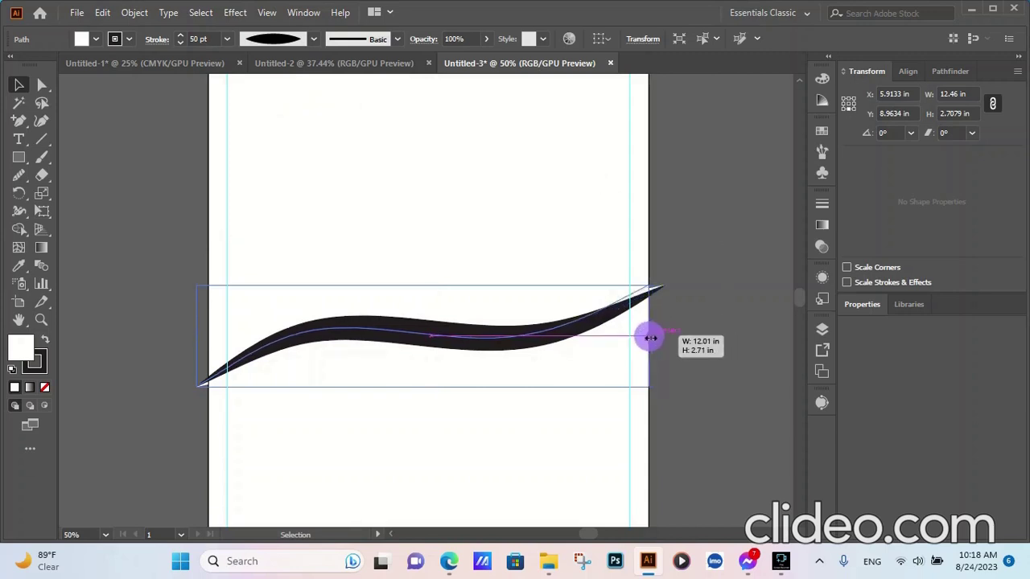
pyautogui.moveTo(197, 335); pyautogui.dragTo(208, 334)
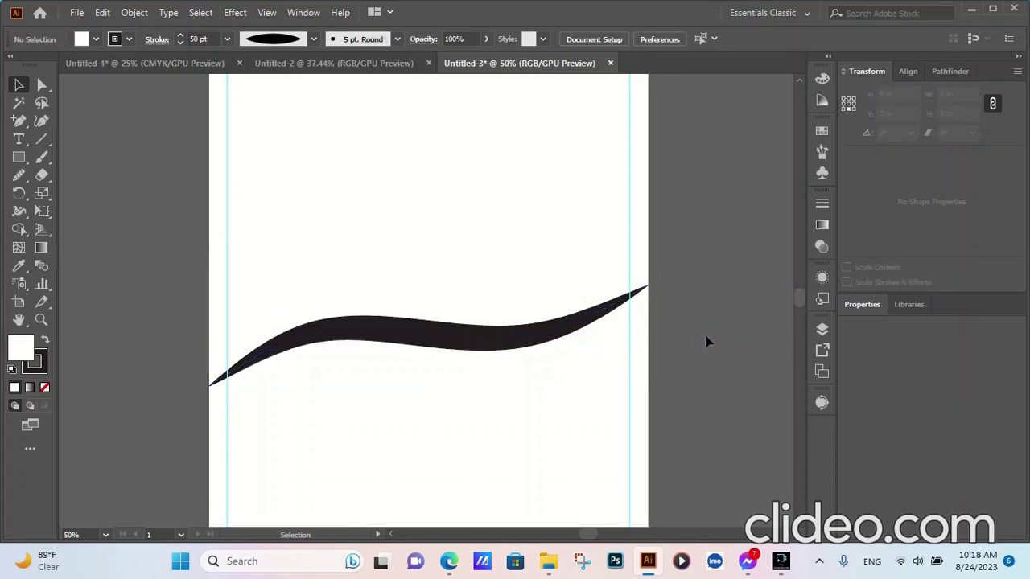
pyautogui.click(449, 341)
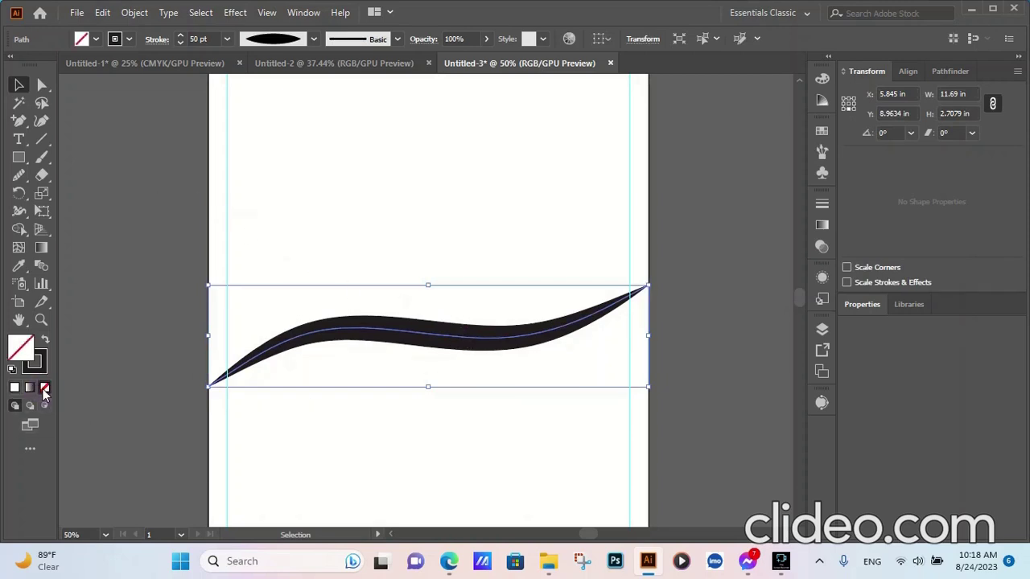
# Expand the tapered stroke's appearance into a filled shape
pyautogui.click(134, 12)
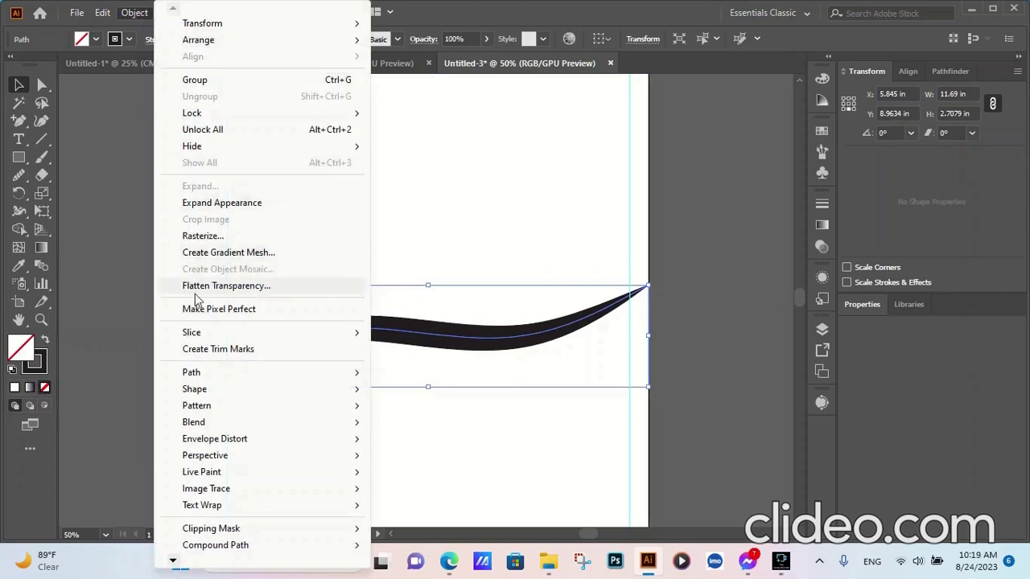
pyautogui.click(202, 202)
pyautogui.click(134, 13)
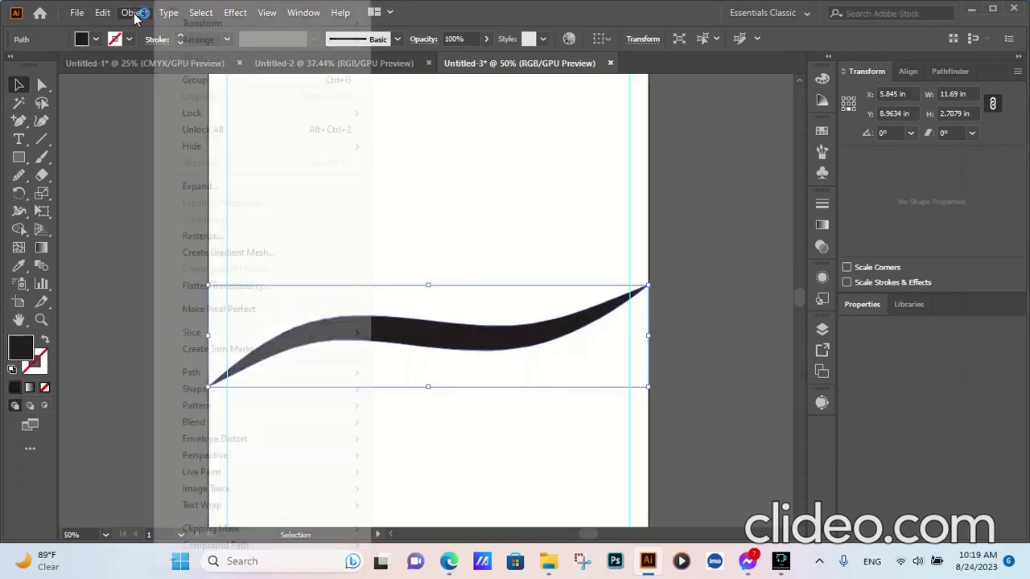
pyautogui.click(194, 191)
pyautogui.click(699, 231)
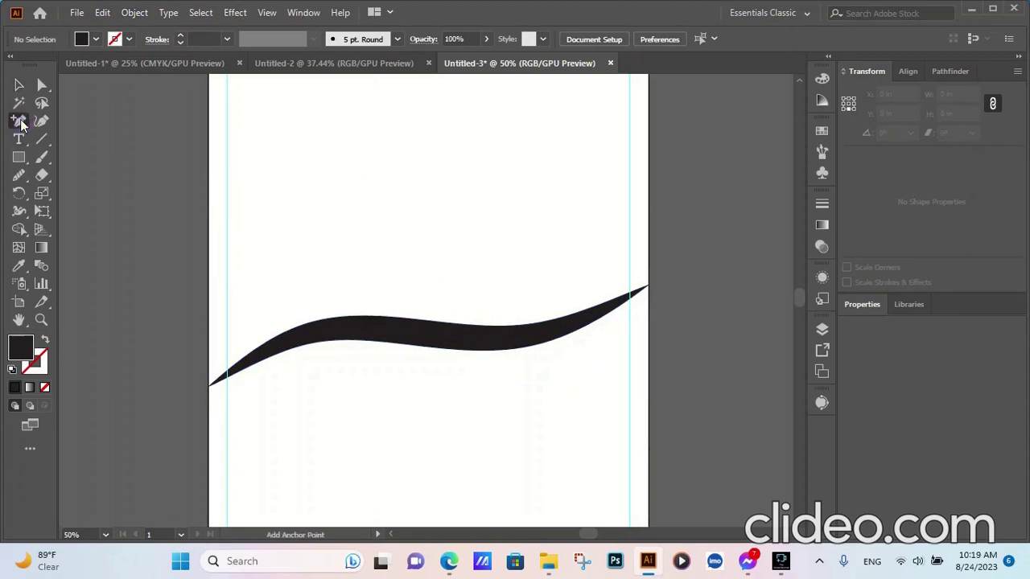
# Pen a shape from the swoosh's left tip through both top page corners to its right tip
pyautogui.moveTo(19, 120); pyautogui.dragTo(69, 119)
pyautogui.scroll(1, 210, 383)
pyautogui.scroll(4, 215, 390)
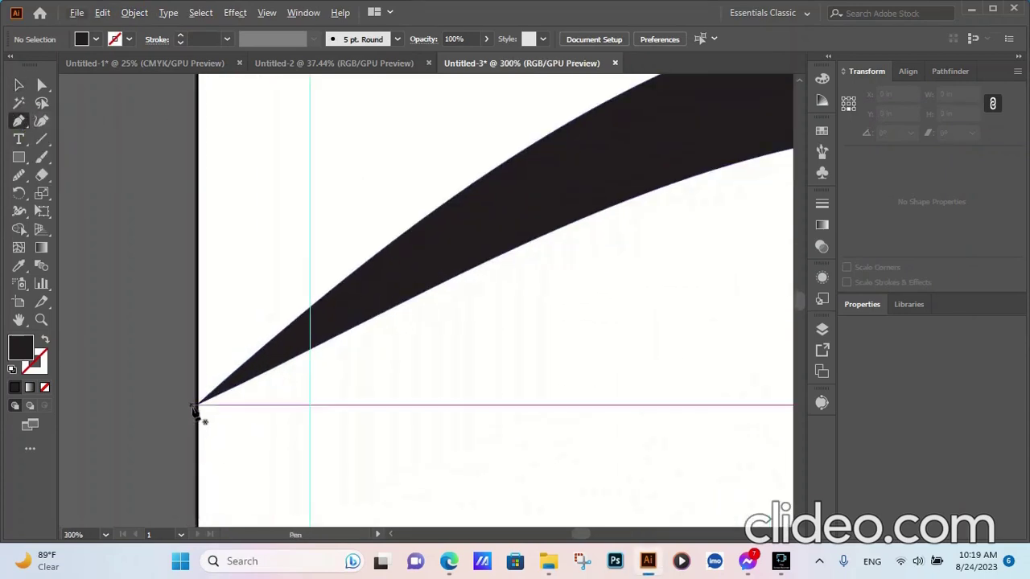
pyautogui.click(198, 404)
pyautogui.scroll(-2, 217, 420)
pyautogui.scroll(-3, 216, 420)
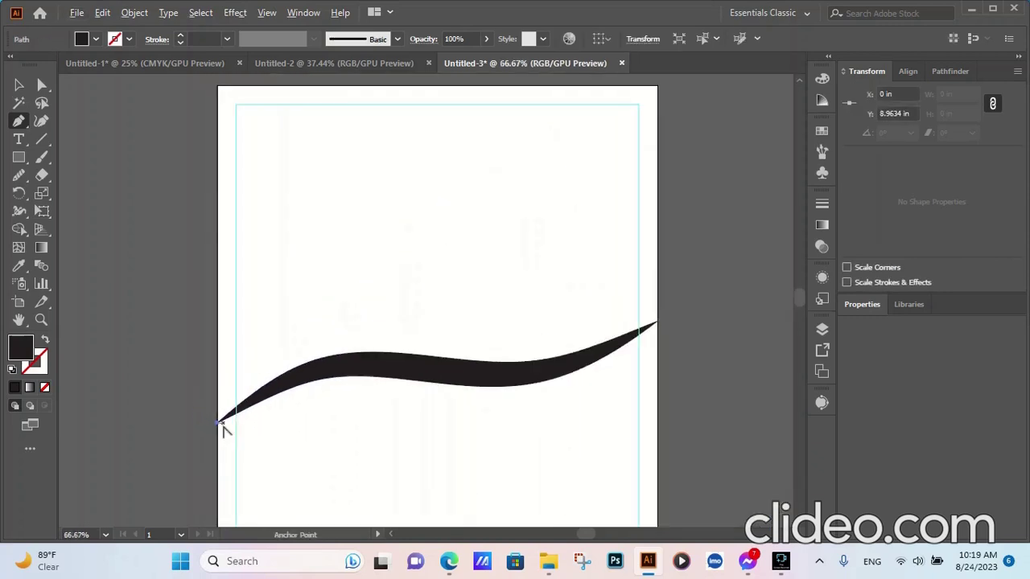
pyautogui.click(219, 91)
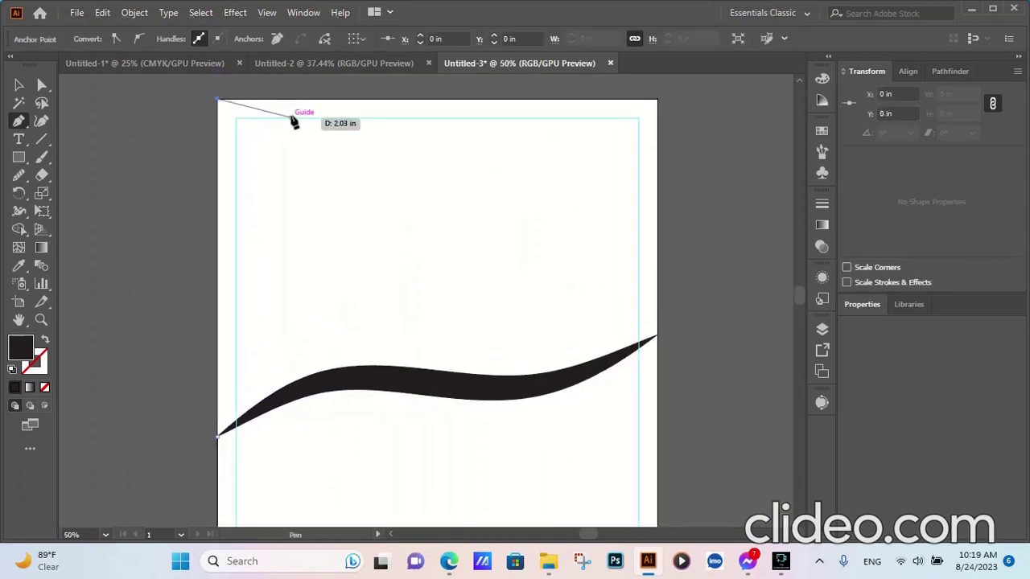
pyautogui.click(659, 102)
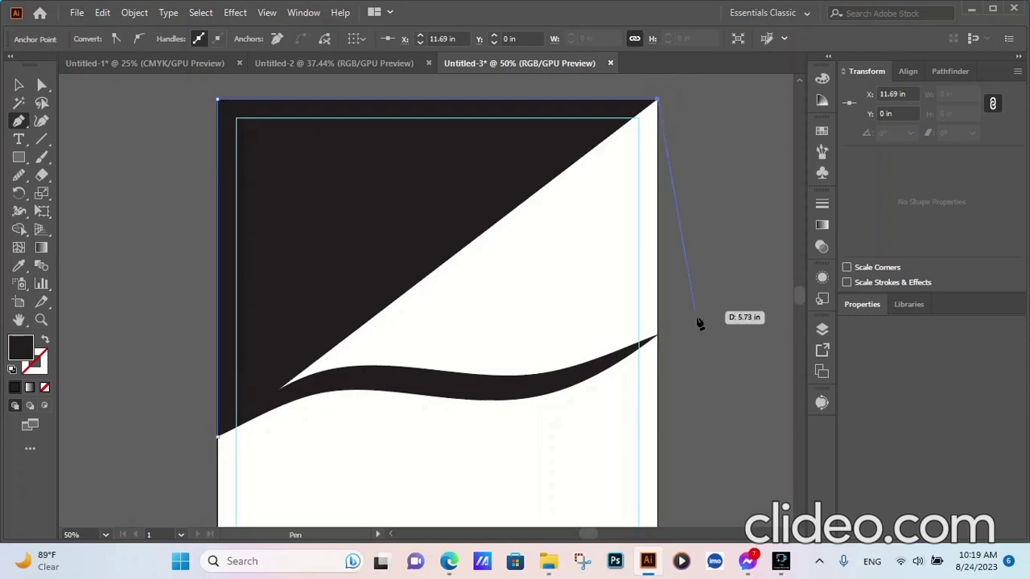
pyautogui.scroll(1, 651, 366)
pyautogui.scroll(-2, 691, 322)
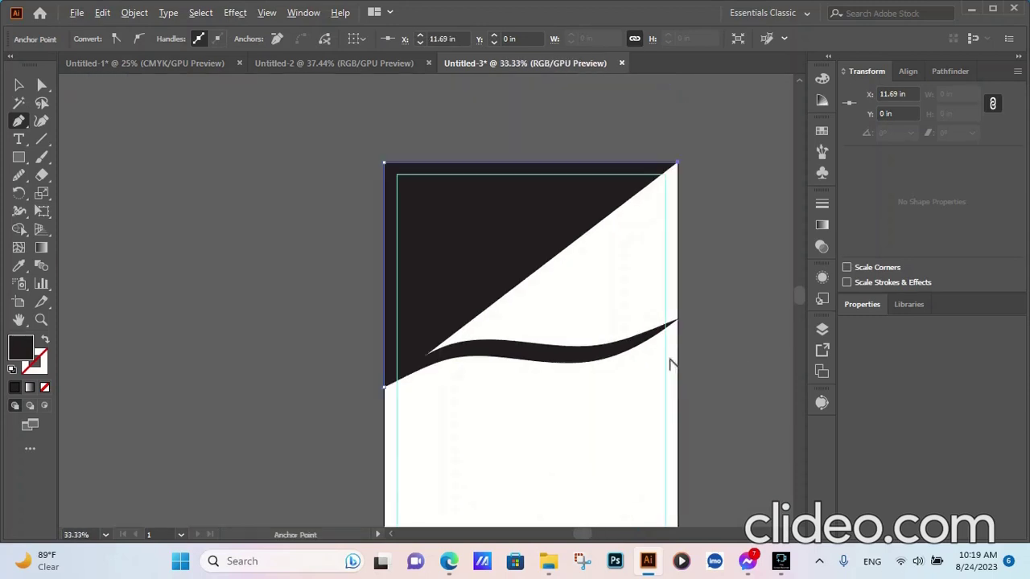
pyautogui.scroll(4, 669, 361)
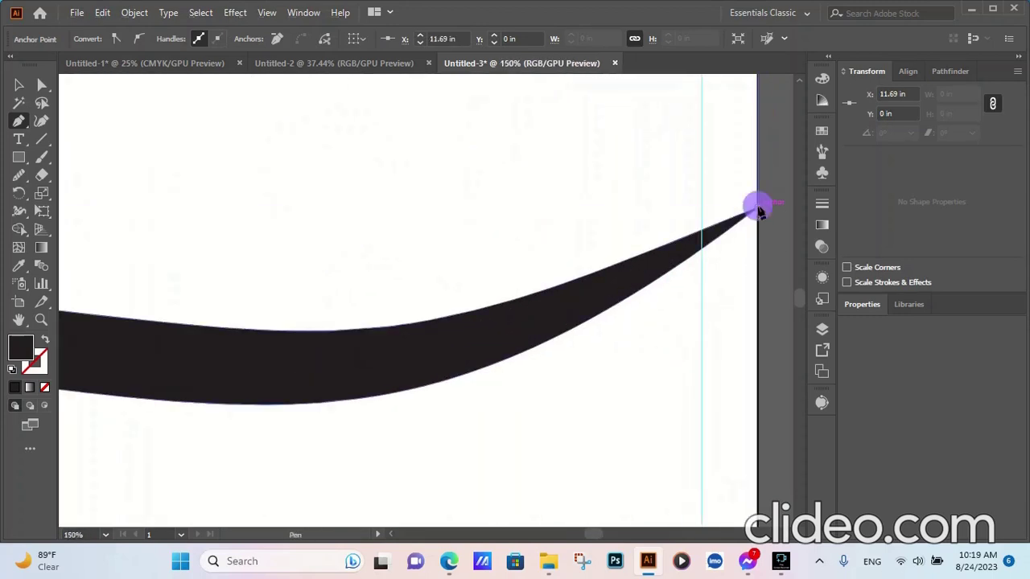
pyautogui.click(759, 207)
# Trace the shape's lower edge along the swoosh curve and close it
pyautogui.click(686, 250)
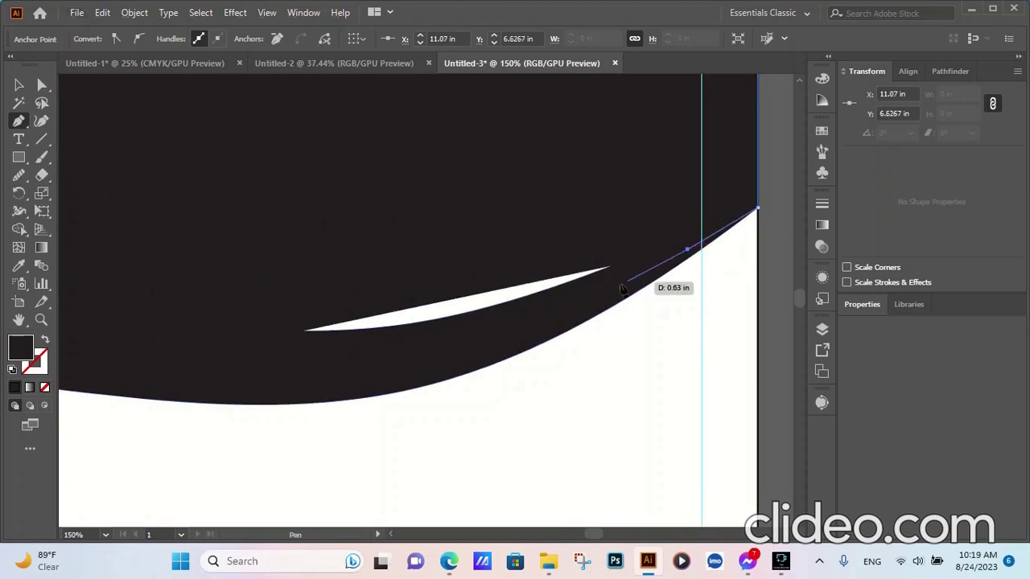
pyautogui.click(512, 327)
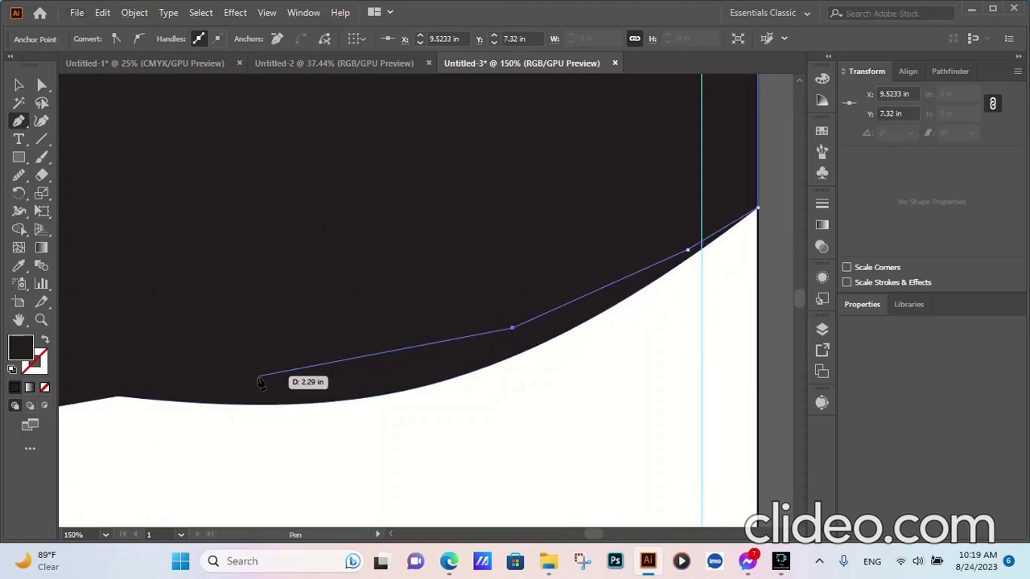
pyautogui.moveTo(260, 383); pyautogui.dragTo(462, 381)
pyautogui.scroll(-3, 593, 333)
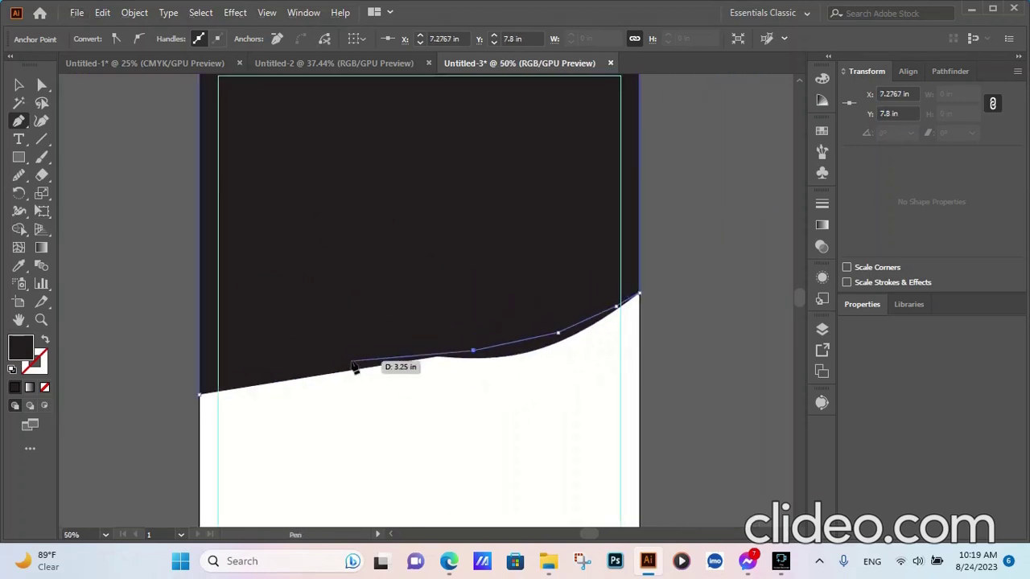
pyautogui.moveTo(351, 354)
pyautogui.mouseDown()
pyautogui.moveTo(382, 341)
pyautogui.moveTo(288, 350)
pyautogui.mouseUp()
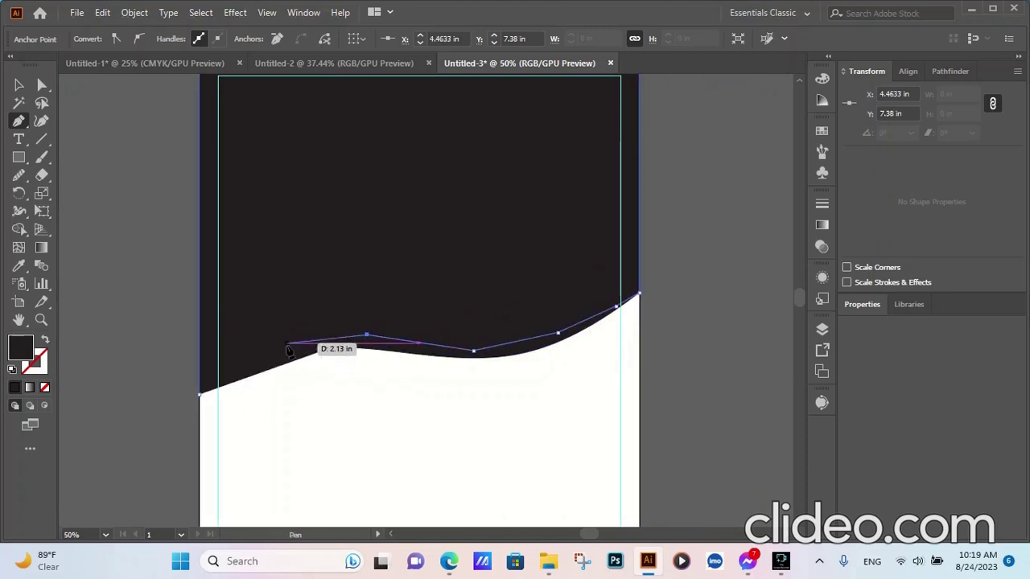
pyautogui.click(235, 368)
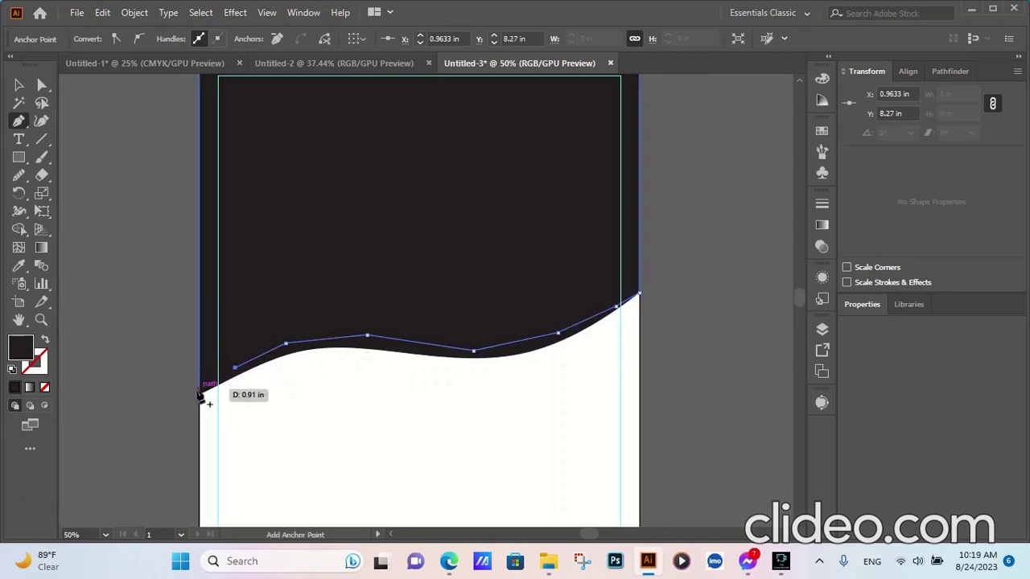
pyautogui.click(199, 394)
pyautogui.click(20, 85)
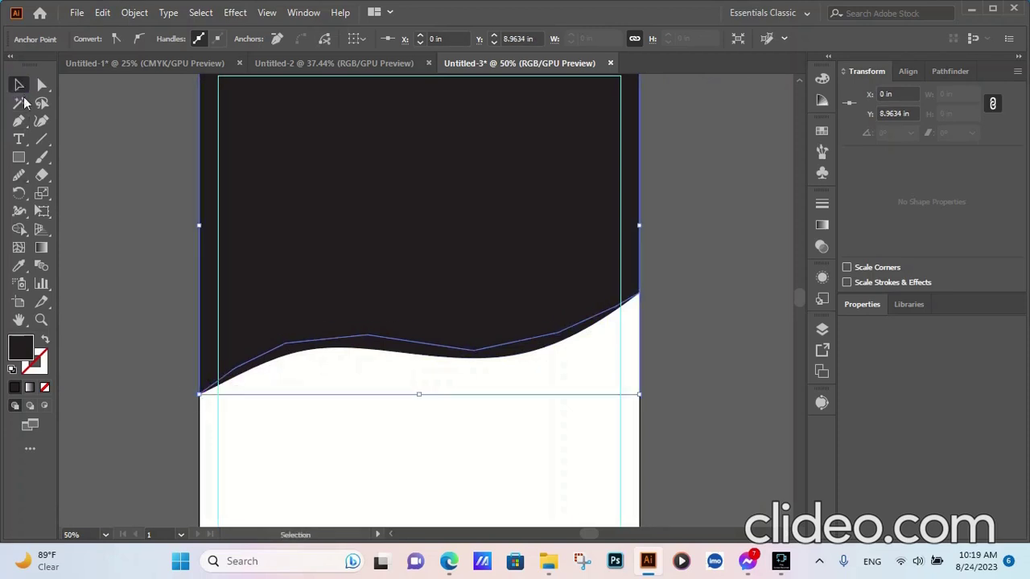
pyautogui.click(699, 294)
# Paste the copied swatches, text, QR code and icons beside the page
pyautogui.keyDown('alt'); pyautogui.scroll(-2, 569, 381); pyautogui.keyUp('alt')
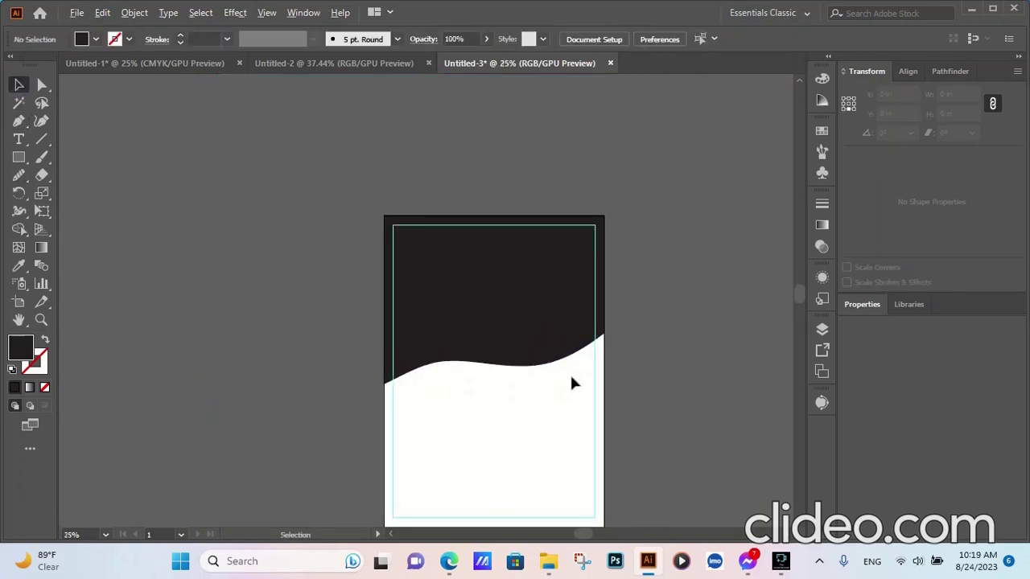
pyautogui.keyDown('alt'); pyautogui.scroll(-1, 652, 254); pyautogui.keyUp('alt')
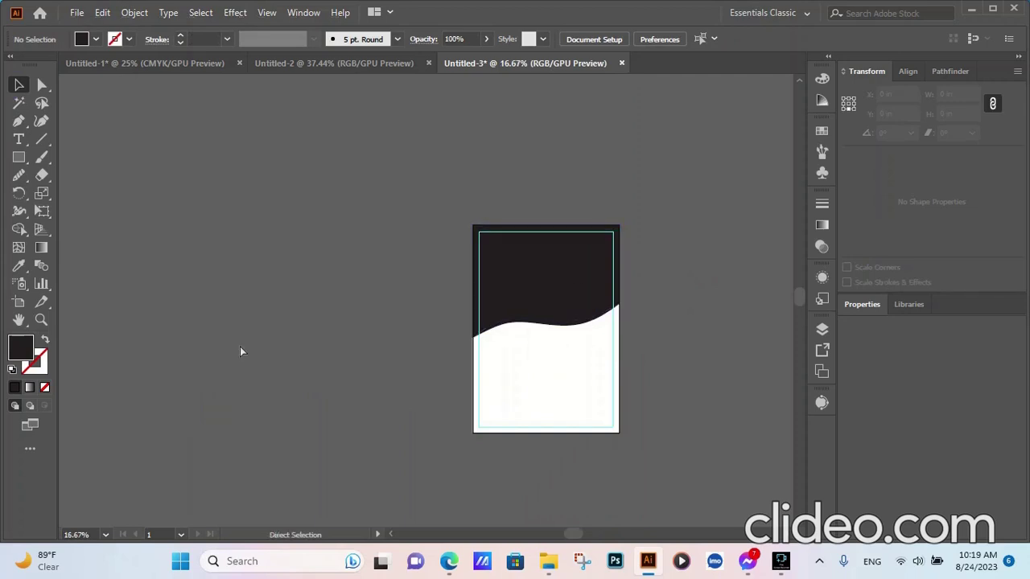
pyautogui.hotkey('ctrl', 'v')
pyautogui.moveTo(439, 254); pyautogui.dragTo(372, 255)
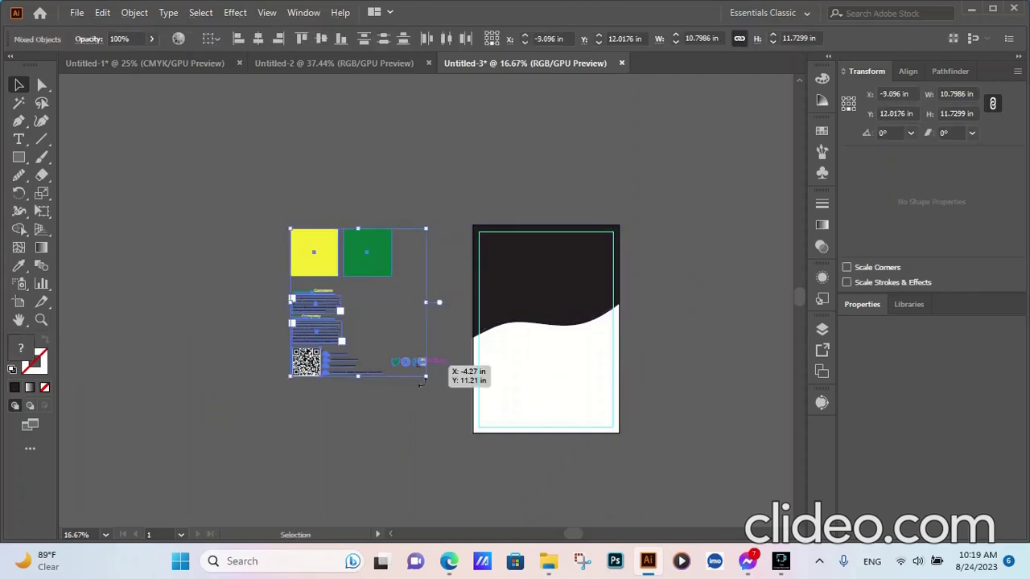
pyautogui.click(435, 419)
# Fill the top shape with the green square's colour using the Eyedropper
pyautogui.click(546, 260)
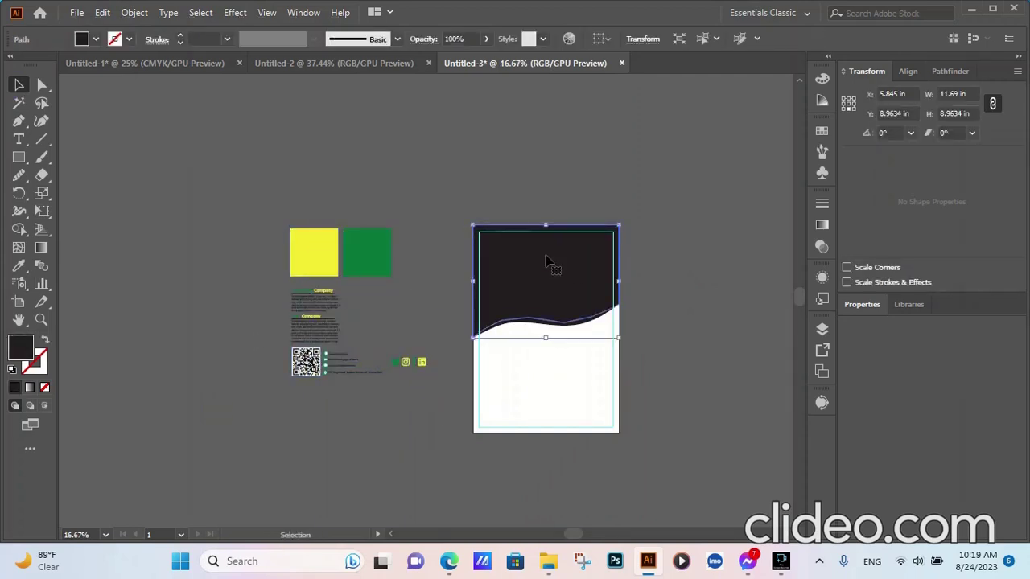
pyautogui.click(19, 266)
pyautogui.click(377, 253)
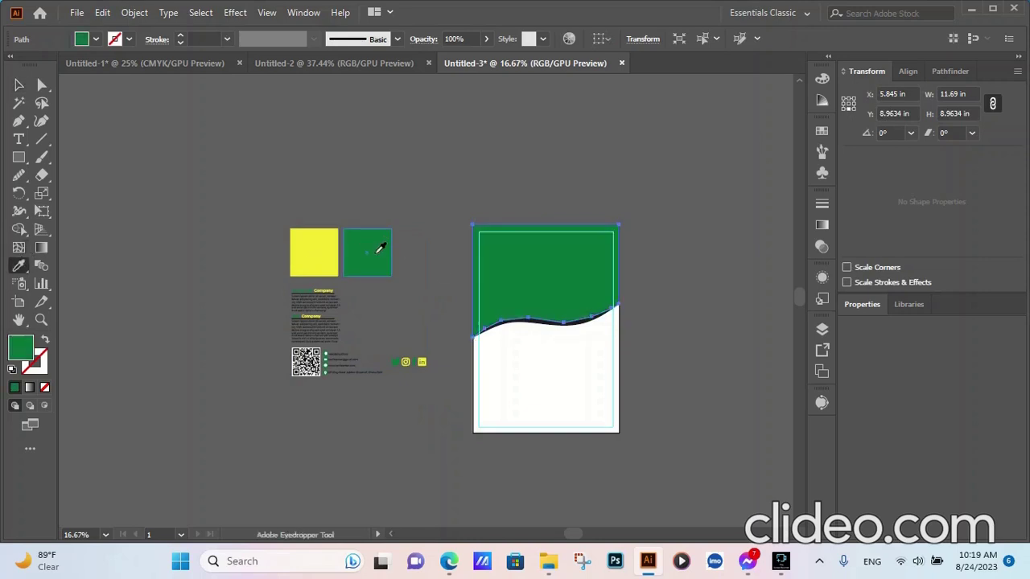
pyautogui.click(18, 84)
pyautogui.click(716, 287)
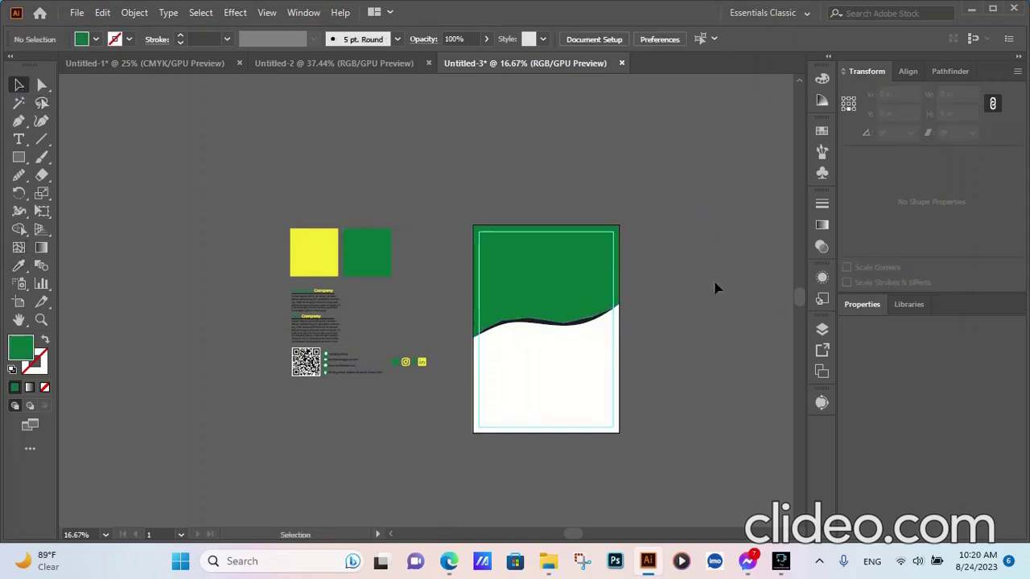
# Bring the black swoosh to the front over the green shape
pyautogui.click(585, 330)
pyautogui.rightClick(585, 328)
pyautogui.moveTo(629, 466)
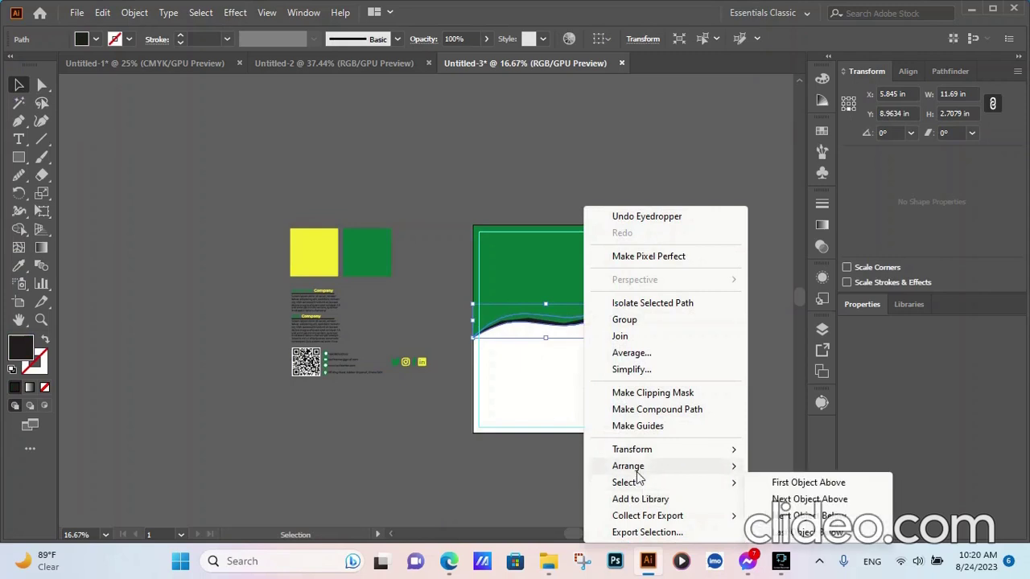
pyautogui.click(788, 471)
pyautogui.click(674, 448)
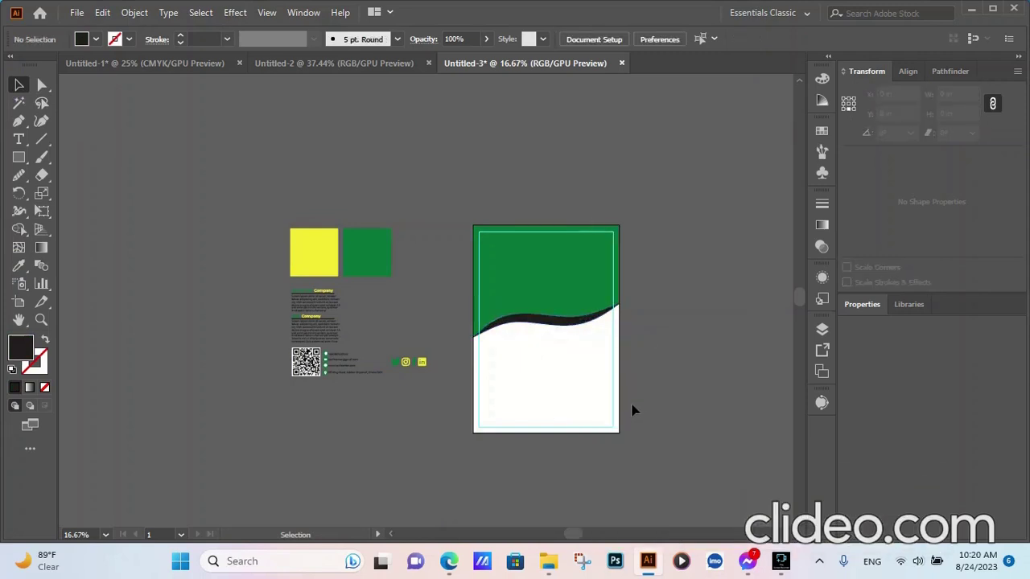
# Place the jungle background image from the Illustrator Work > Stationery folder
pyautogui.scroll(5, 504, 318)
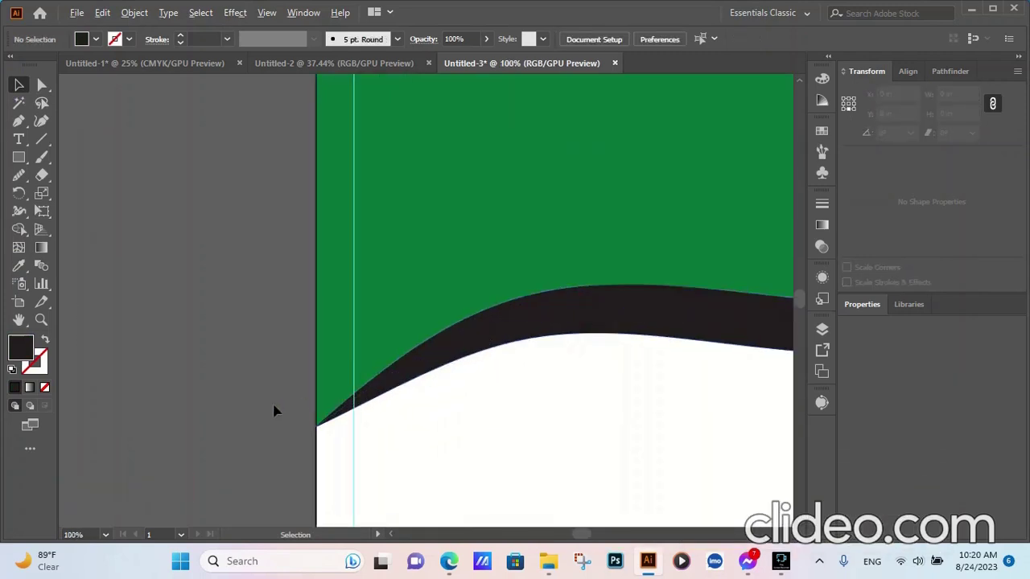
pyautogui.scroll(-3, 273, 411)
pyautogui.scroll(3, 561, 370)
pyautogui.scroll(2, 570, 349)
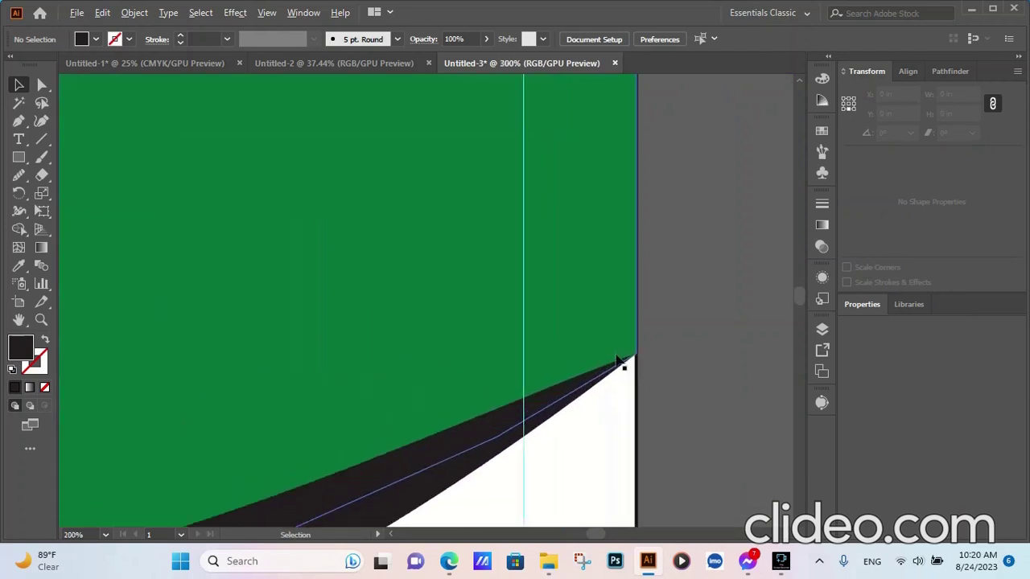
pyautogui.scroll(2, 626, 363)
pyautogui.scroll(2, 671, 372)
pyautogui.scroll(-9, 682, 367)
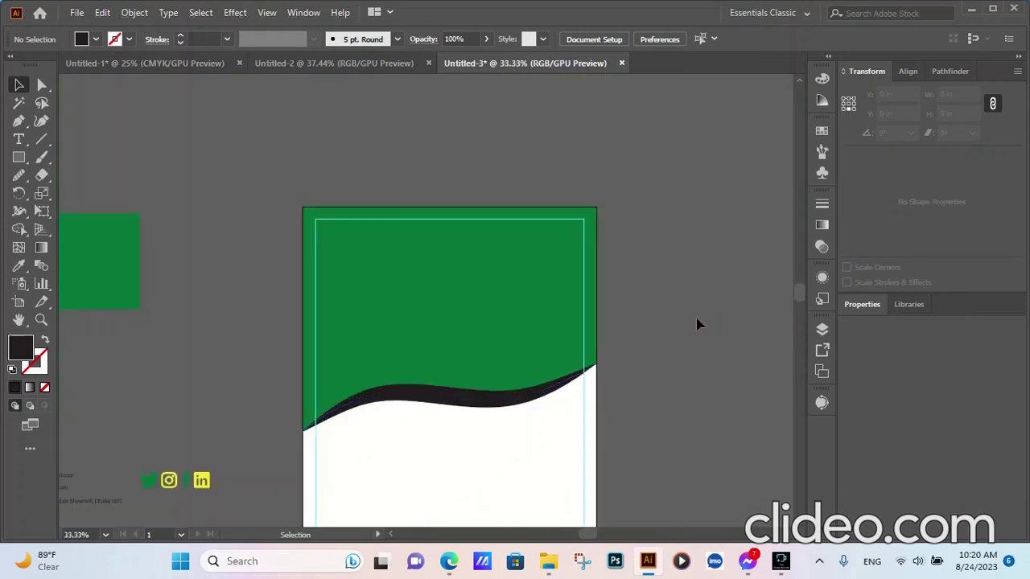
pyautogui.scroll(-1, 697, 325)
pyautogui.scroll(-1, 697, 322)
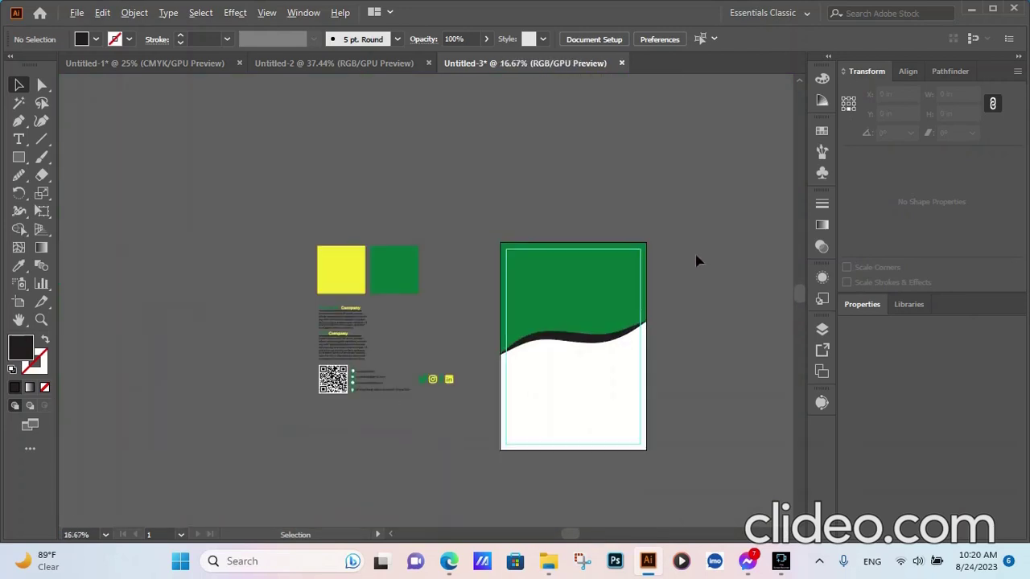
pyautogui.click(76, 12)
pyautogui.click(111, 259)
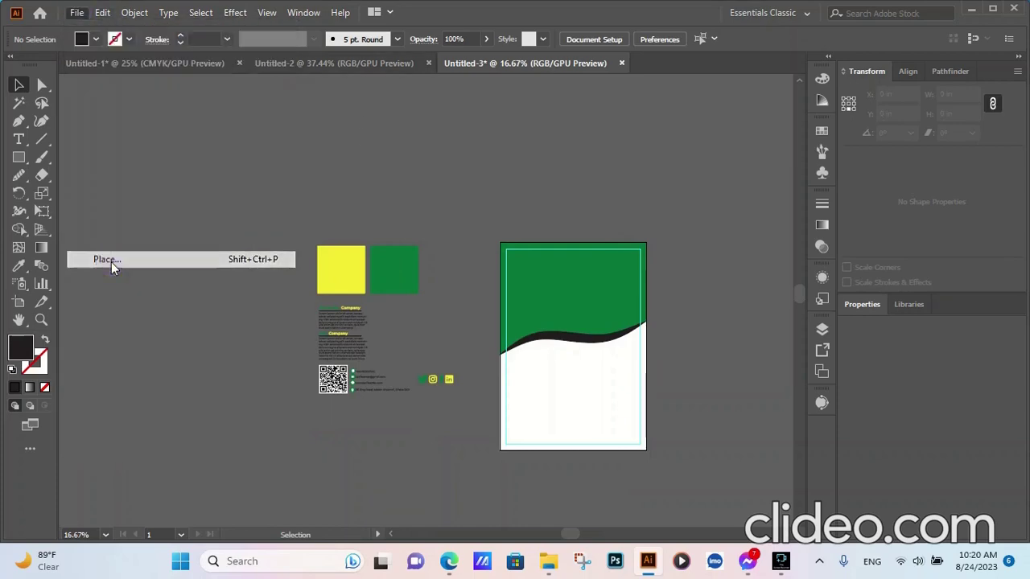
pyautogui.click(161, 43)
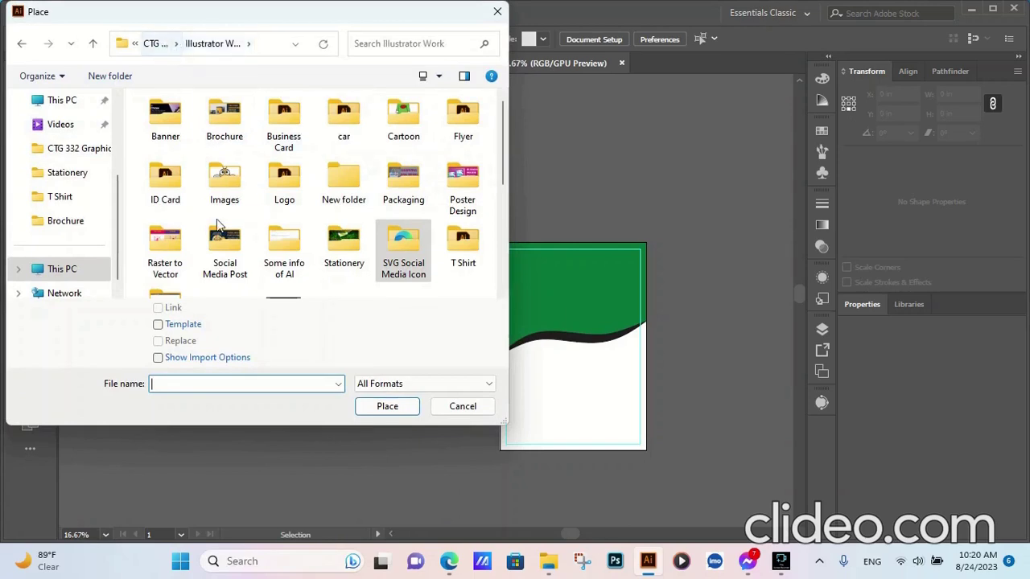
pyautogui.doubleClick(330, 251)
pyautogui.scroll(-5, 306, 242)
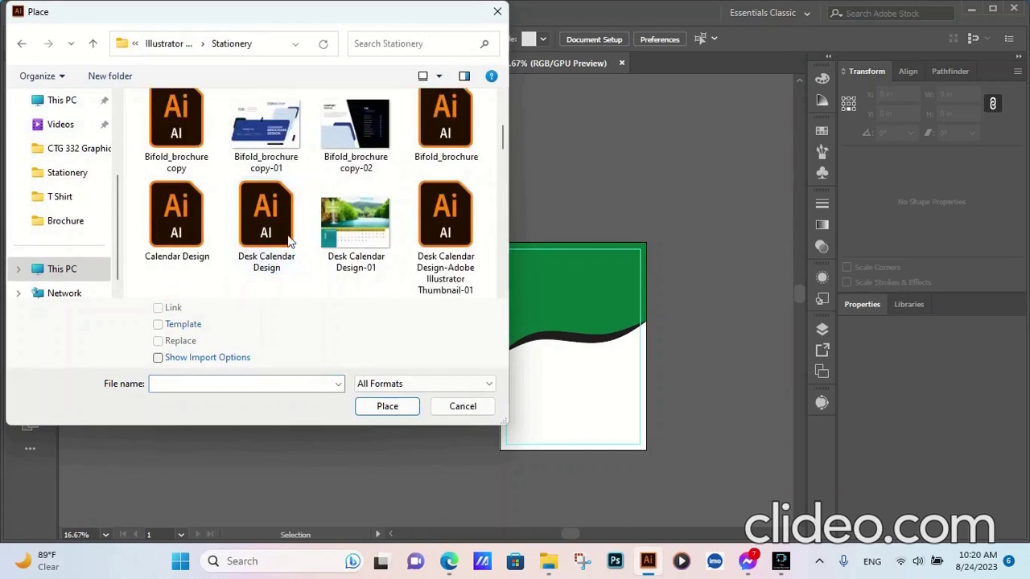
pyautogui.scroll(-2, 273, 240)
pyautogui.scroll(-3, 225, 235)
pyautogui.scroll(-3, 207, 234)
pyautogui.scroll(-3, 233, 237)
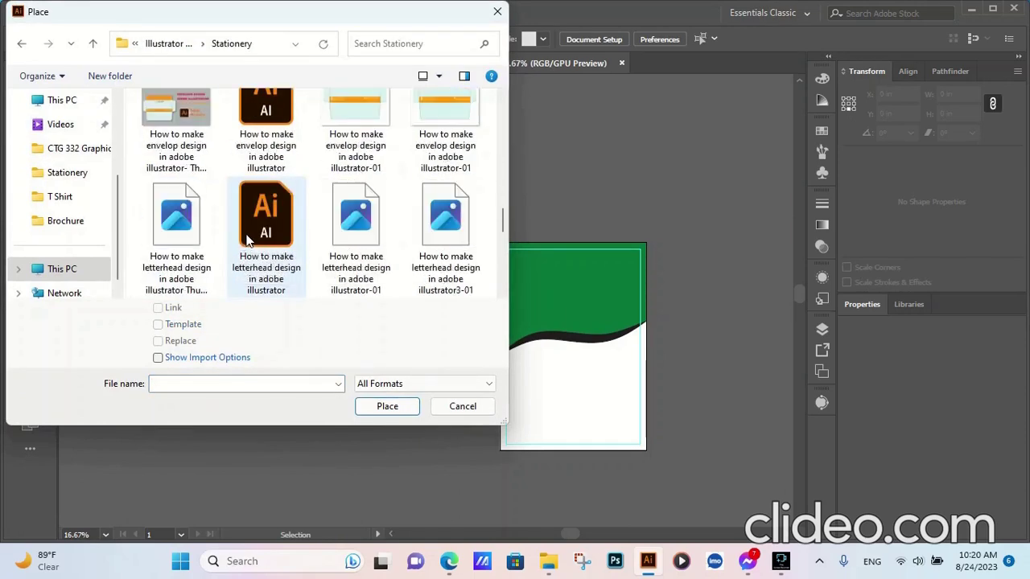
pyautogui.scroll(-3, 248, 239)
pyautogui.click(177, 233)
pyautogui.click(387, 405)
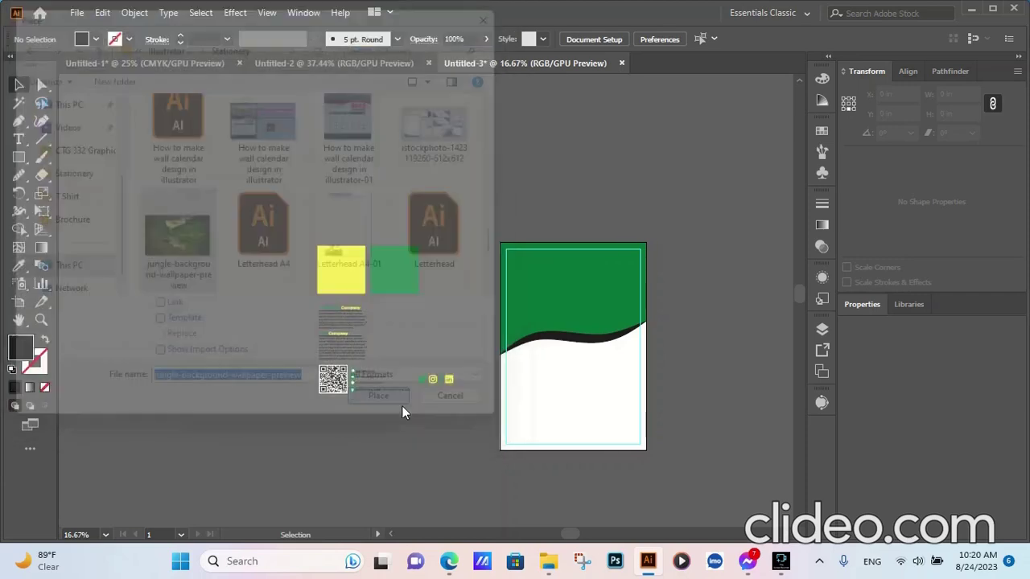
# Drop the jungle photo and scale it to about 14.42 × 9.02 in over the header
pyautogui.click(460, 240)
pyautogui.moveTo(537, 289); pyautogui.dragTo(584, 310)
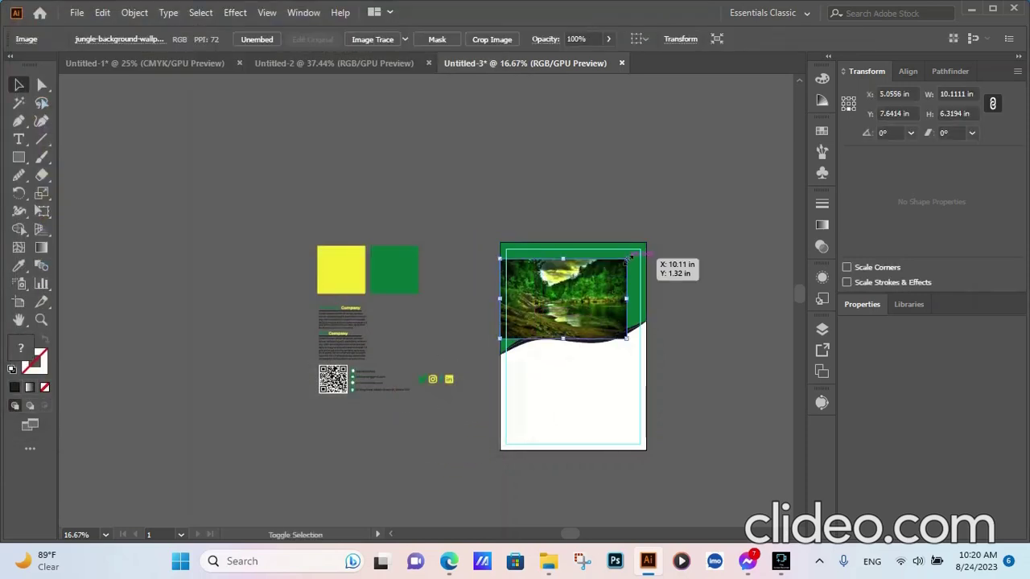
pyautogui.moveTo(628, 257); pyautogui.dragTo(724, 199)
pyautogui.moveTo(706, 243); pyautogui.dragTo(689, 264)
pyautogui.moveTo(708, 215); pyautogui.dragTo(674, 241)
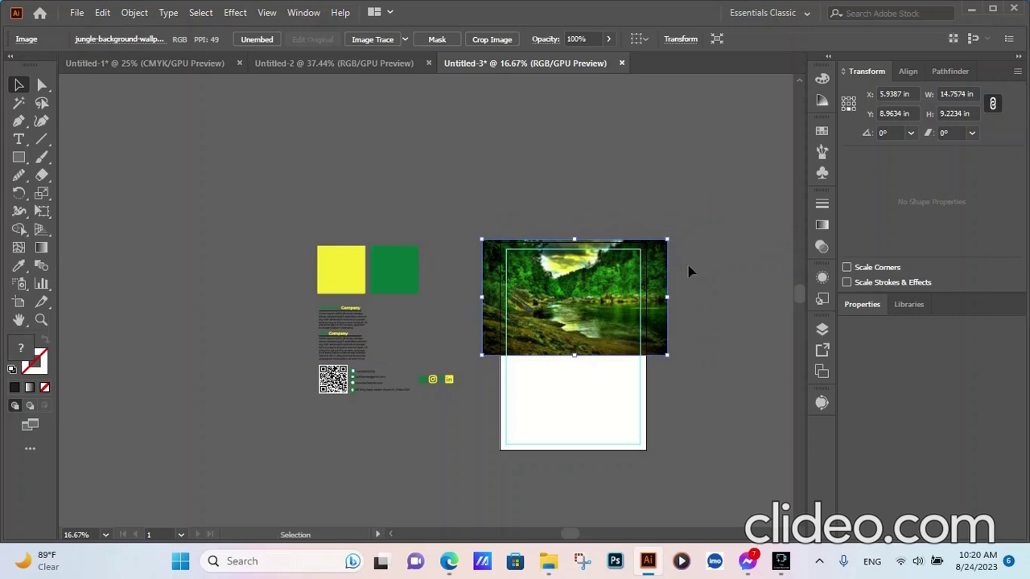
pyautogui.moveTo(669, 240); pyautogui.dragTo(663, 242)
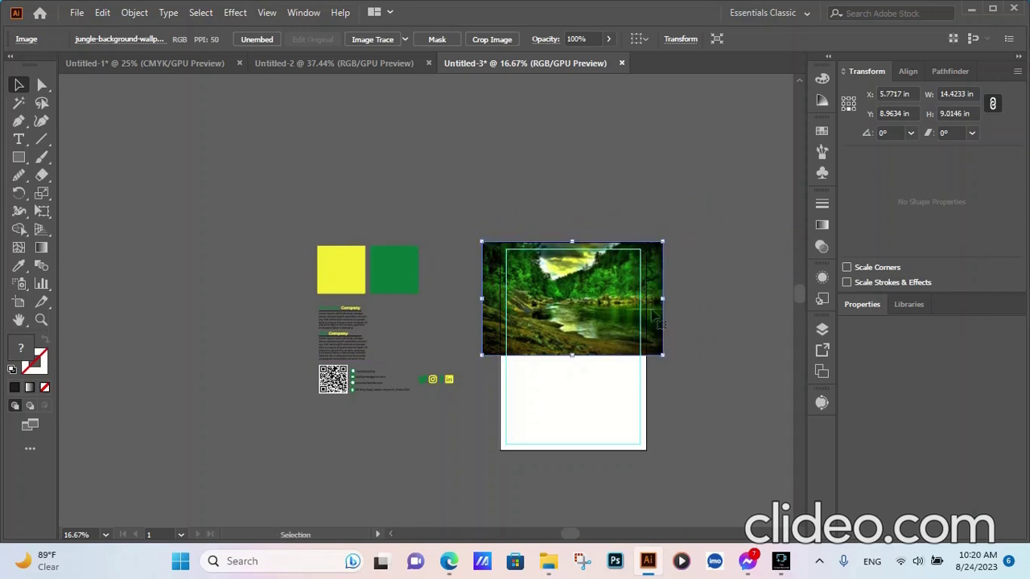
# Move the photo over the header and try a clipping mask, dismissing the resulting error
pyautogui.moveTo(658, 322); pyautogui.dragTo(658, 359)
pyautogui.click(588, 260)
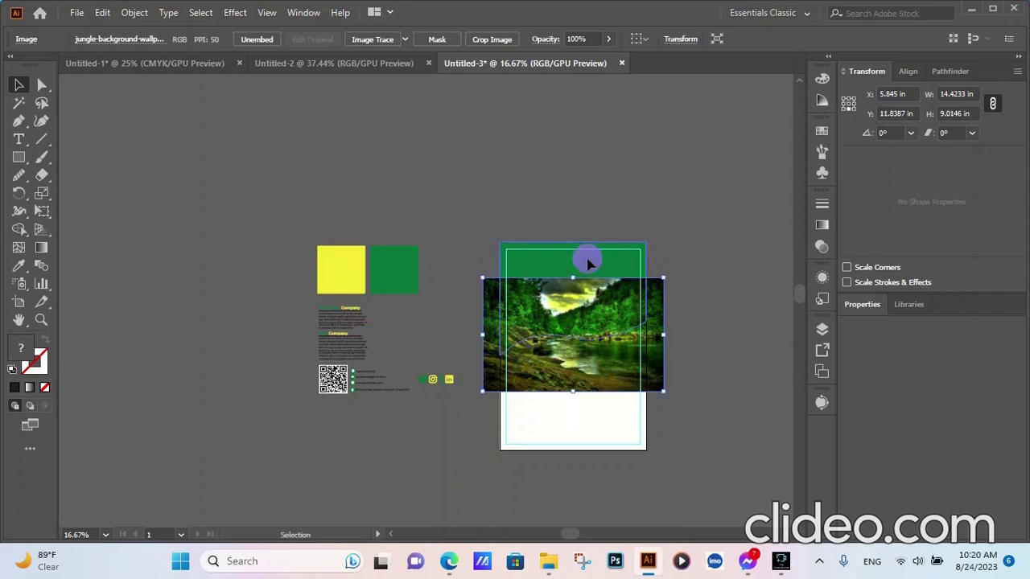
pyautogui.keyDown('shift'); pyautogui.click(608, 370); pyautogui.keyUp('shift')
pyautogui.rightClick(575, 314)
pyautogui.click(636, 178)
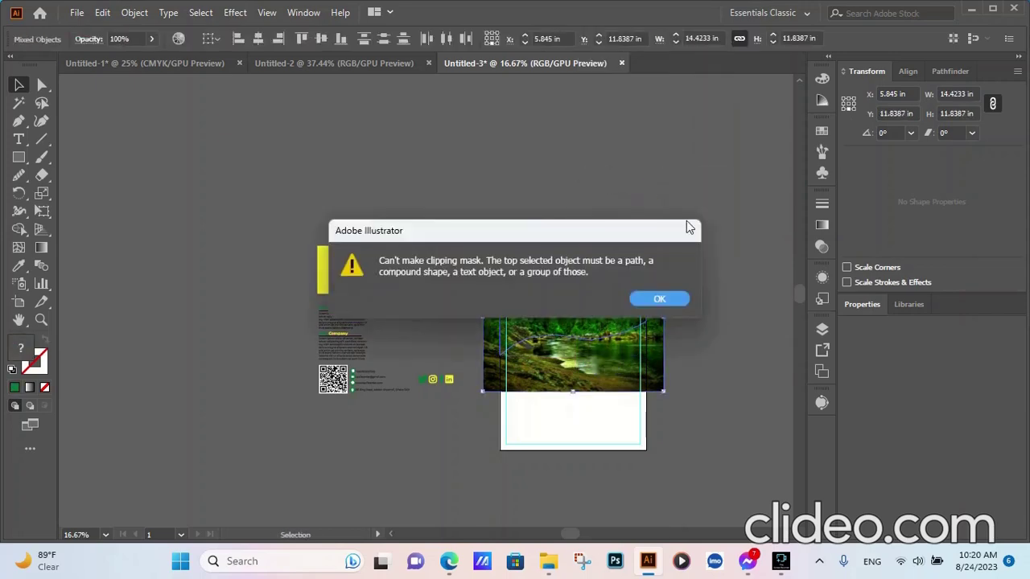
pyautogui.click(659, 299)
# Bring the green header rectangle to front and clip the jungle photo to it
pyautogui.click(610, 259)
pyautogui.rightClick(611, 259)
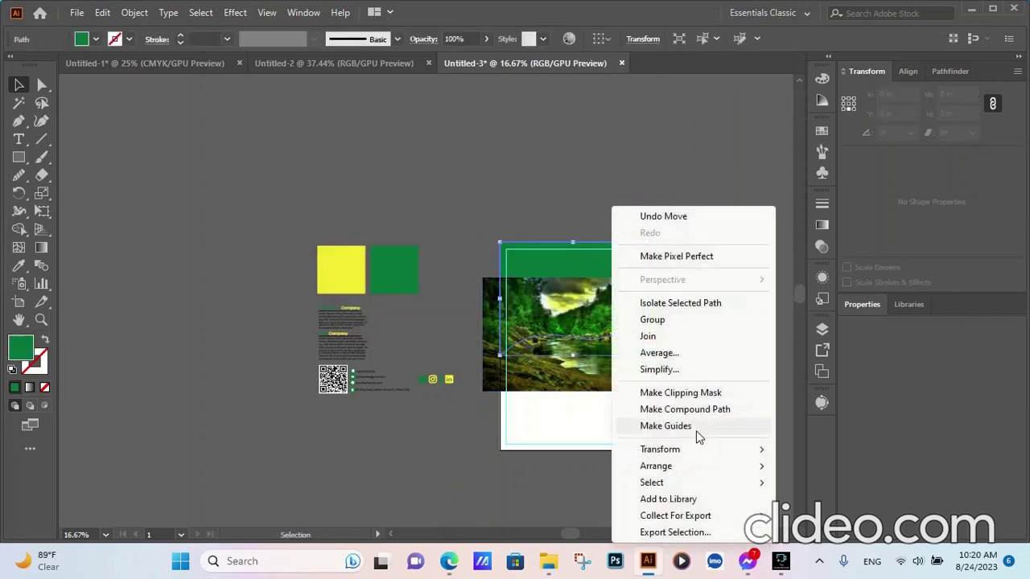
pyautogui.click(817, 399)
pyautogui.keyDown('shift'); pyautogui.click(624, 381); pyautogui.keyUp('shift')
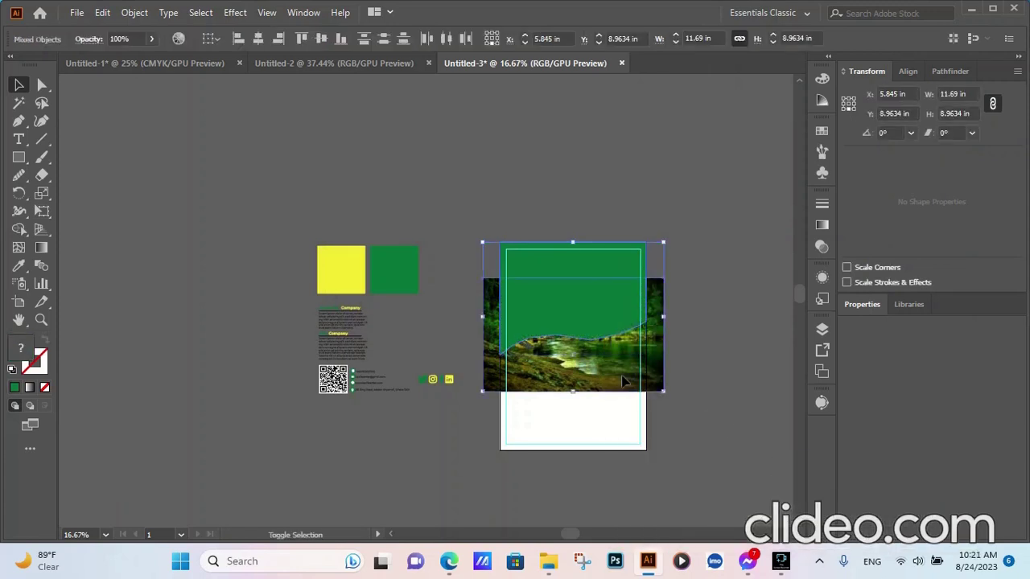
pyautogui.rightClick(582, 271)
pyautogui.click(636, 405)
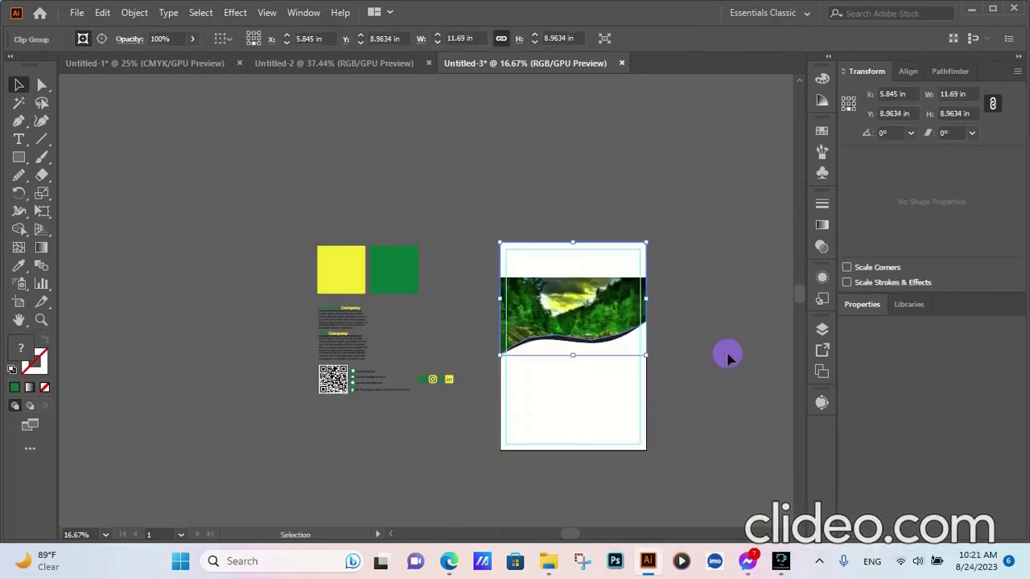
# Shift the photo up inside the clip group so it fills the header
pyautogui.click(728, 357)
pyautogui.doubleClick(596, 303)
pyautogui.moveTo(596, 304); pyautogui.dragTo(597, 274)
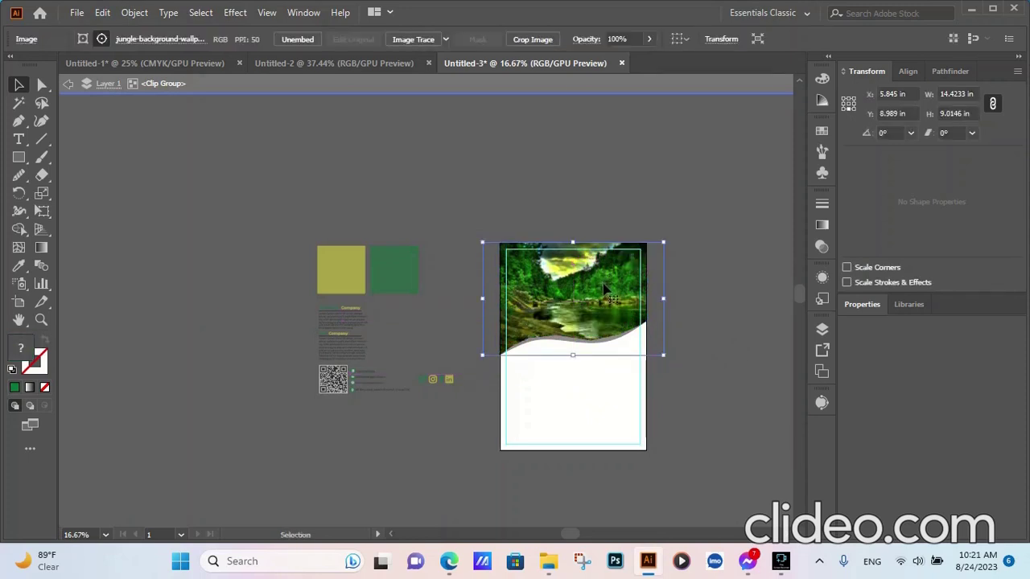
pyautogui.doubleClick(733, 306)
# Bring the wave shape in front of the clipped jungle photo
pyautogui.scroll(2, 584, 391)
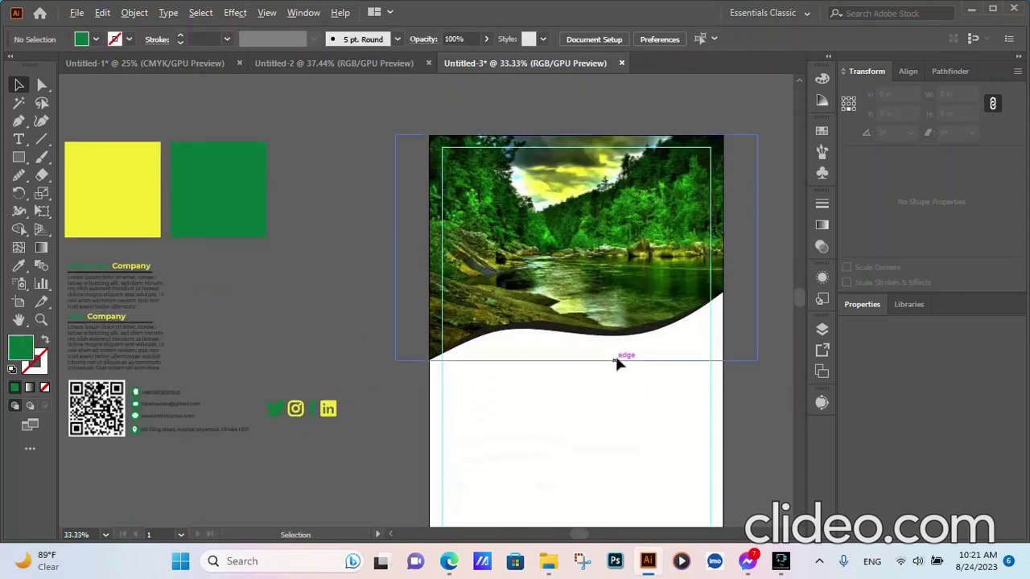
pyautogui.click(616, 338)
pyautogui.rightClick(616, 337)
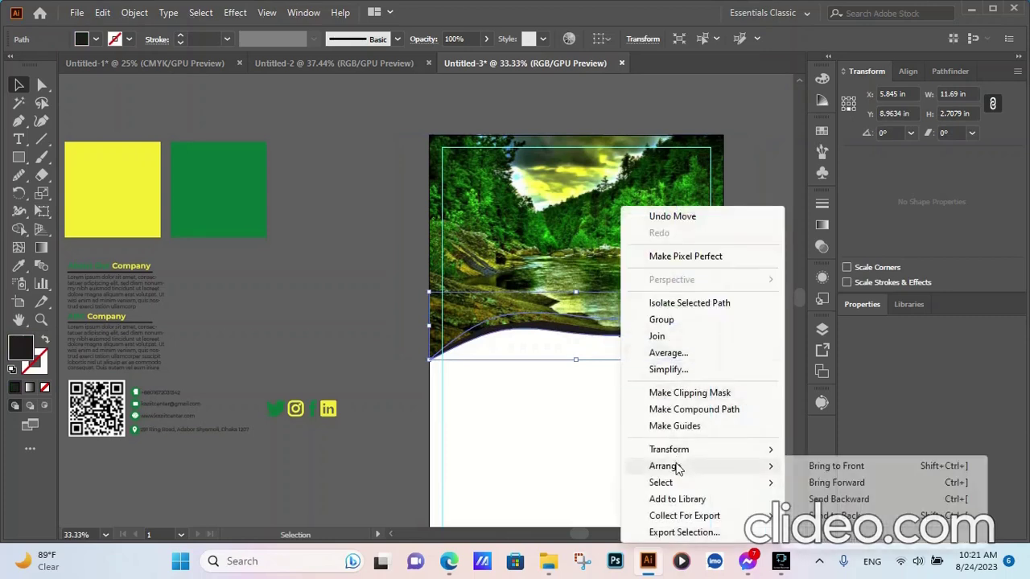
pyautogui.click(822, 466)
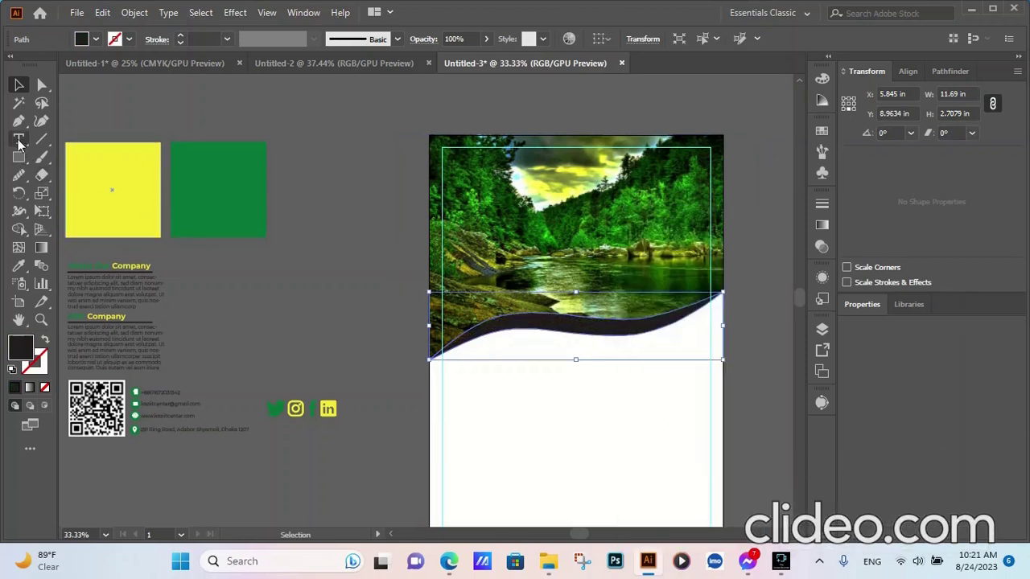
# Recolour the wave yellow by eyedropping the yellow square
pyautogui.click(19, 265)
pyautogui.click(231, 223)
pyautogui.click(135, 203)
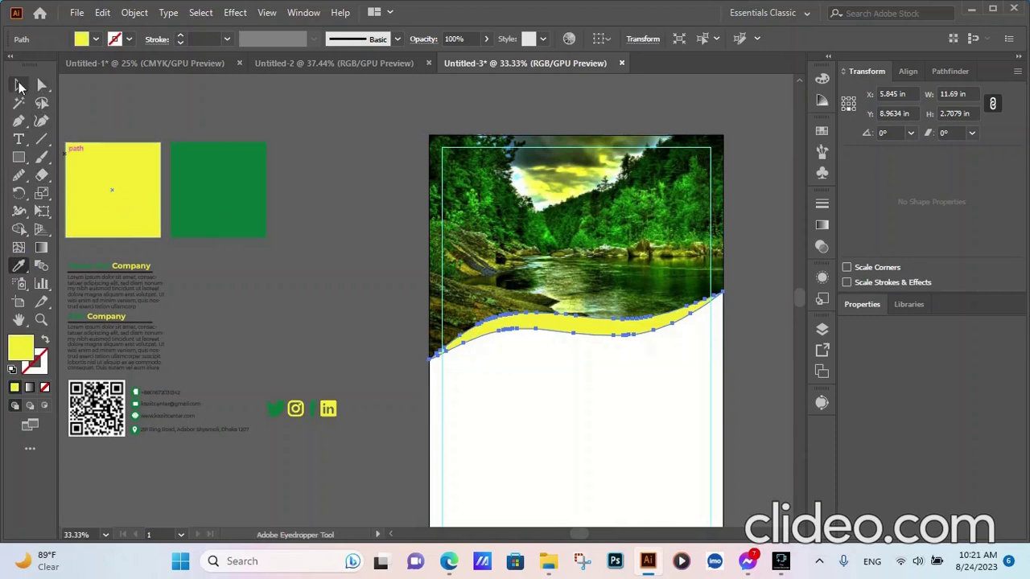
pyautogui.click(19, 87)
pyautogui.click(331, 268)
pyautogui.scroll(-2, 500, 243)
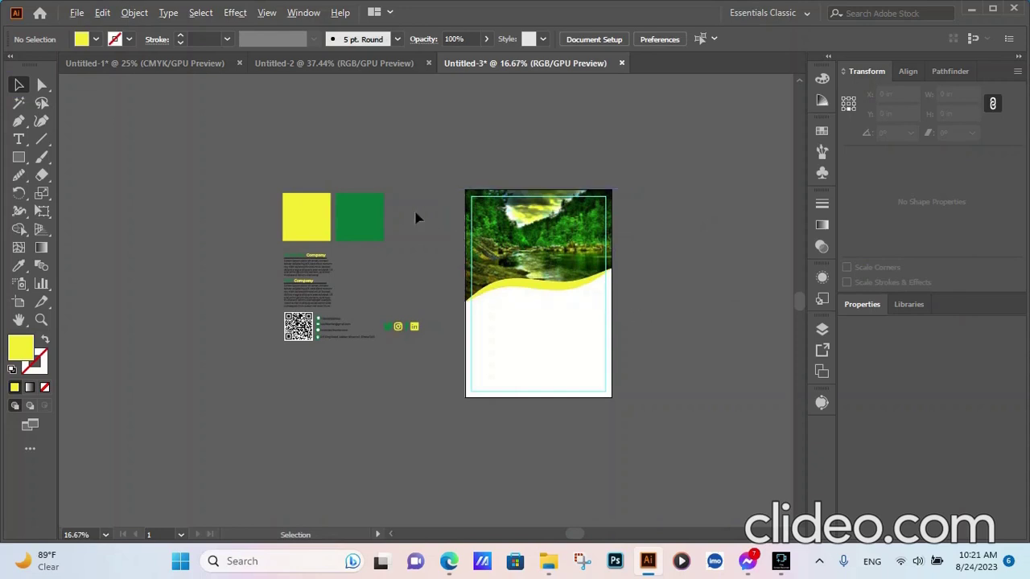
pyautogui.scroll(-1, 416, 218)
# Add a first text object below the wave, then switch tools and clear the selection
pyautogui.scroll(1, 524, 375)
pyautogui.click(19, 139)
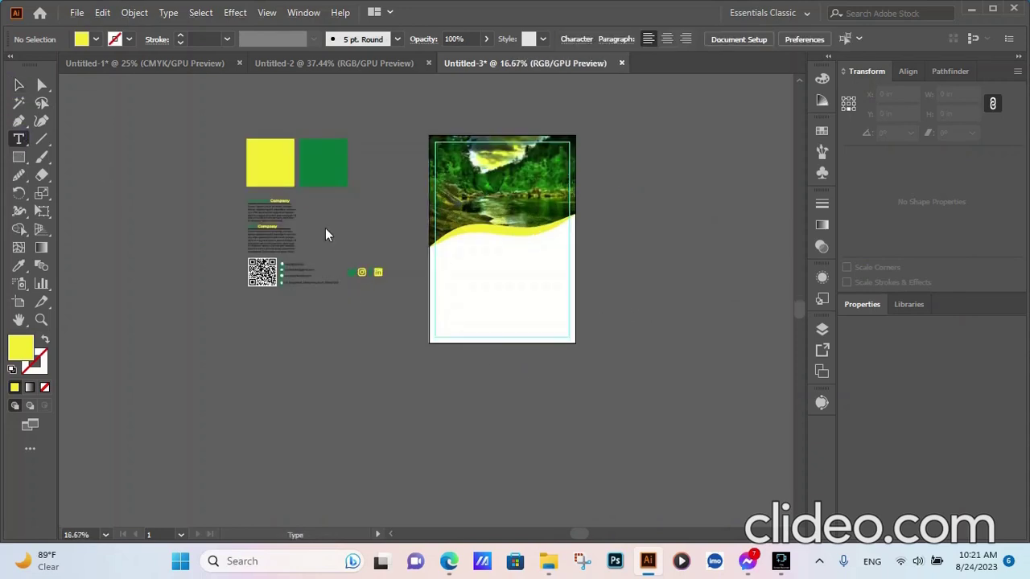
pyautogui.click(499, 248)
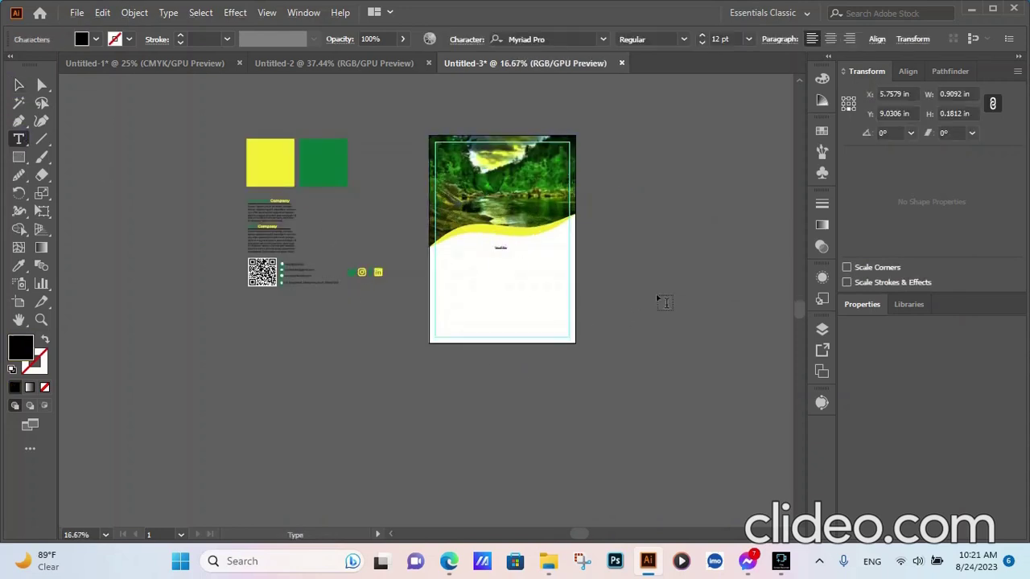
pyautogui.click(18, 85)
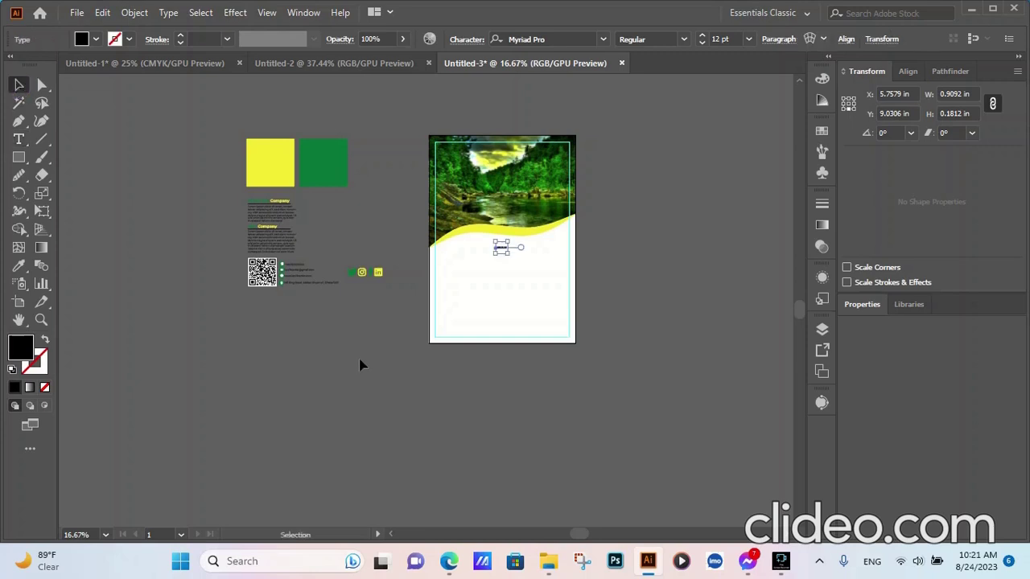
pyautogui.press('a')
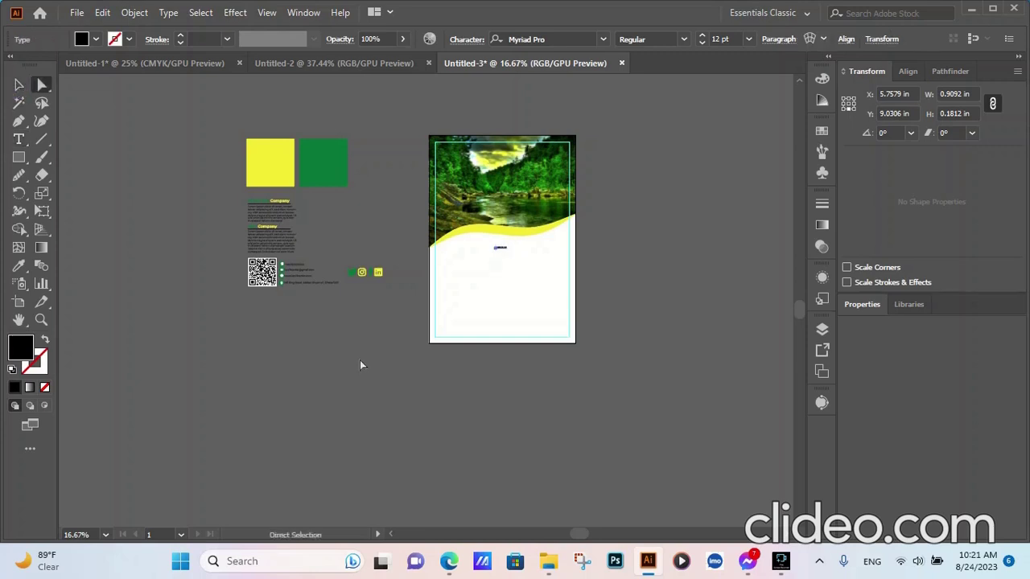
pyautogui.click(16, 87)
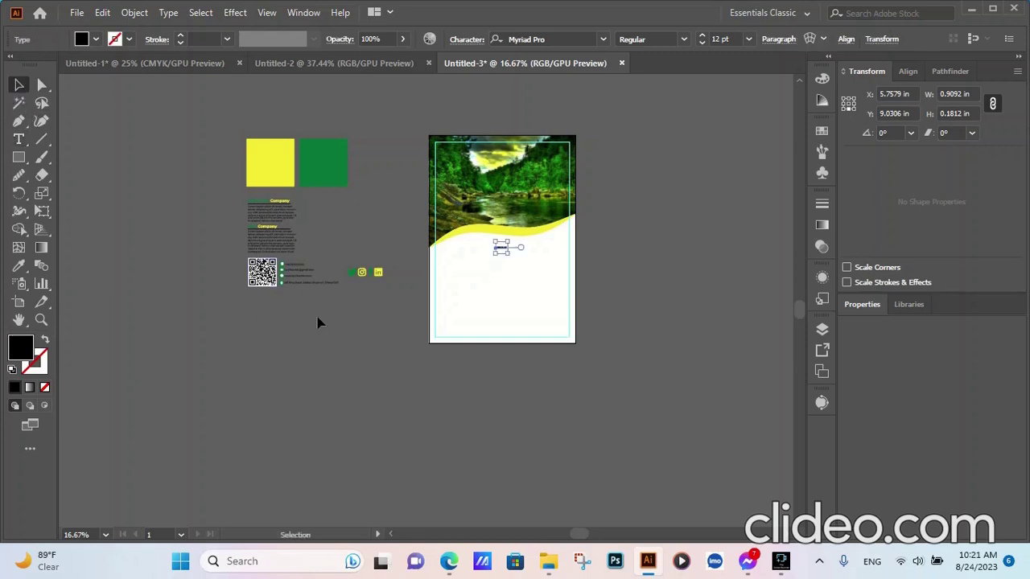
pyautogui.press('j')
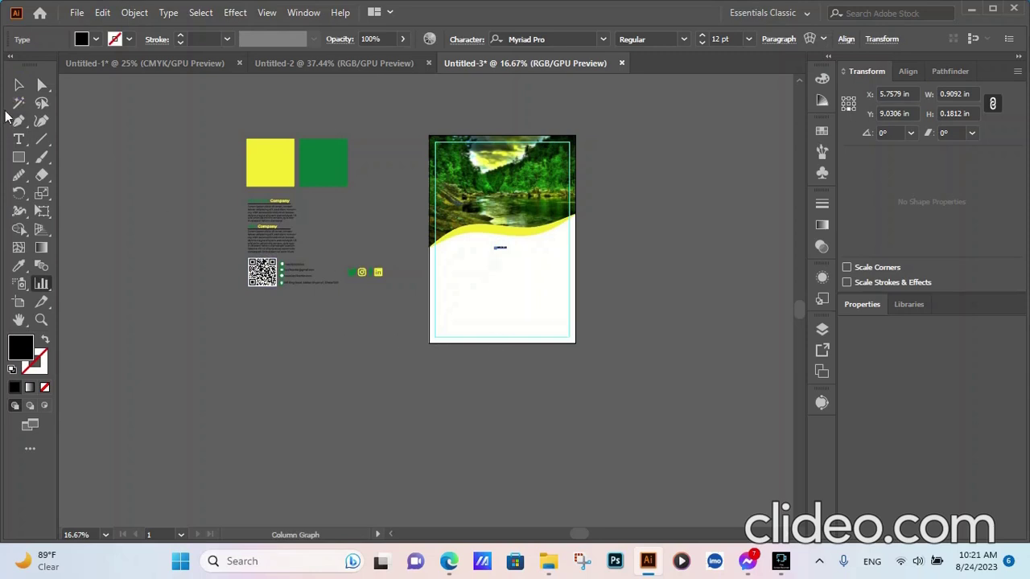
pyautogui.click(18, 85)
pyautogui.click(519, 274)
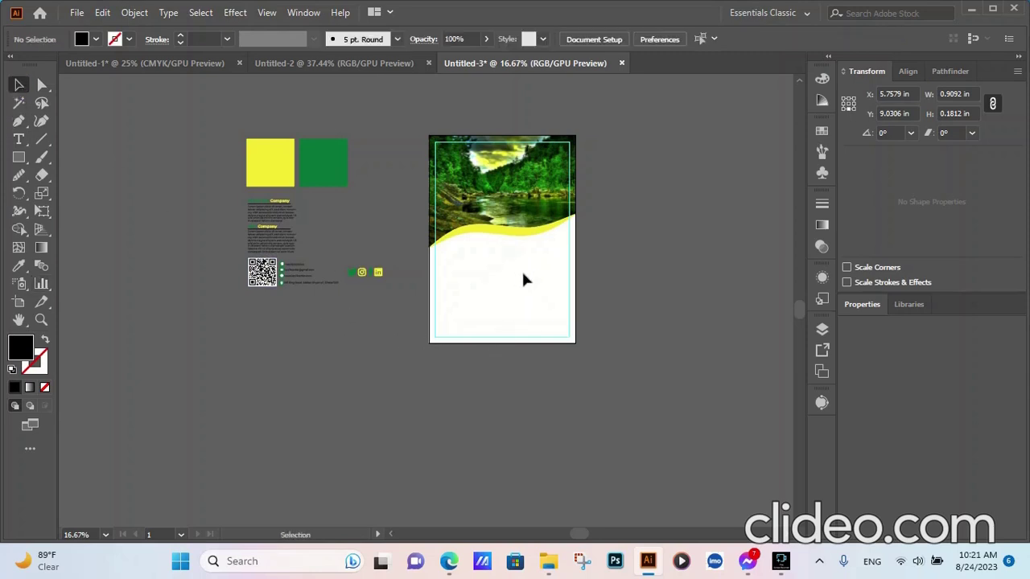
# Create a 'January' text label beside the poster at 60 pt
pyautogui.click(19, 139)
pyautogui.click(605, 256)
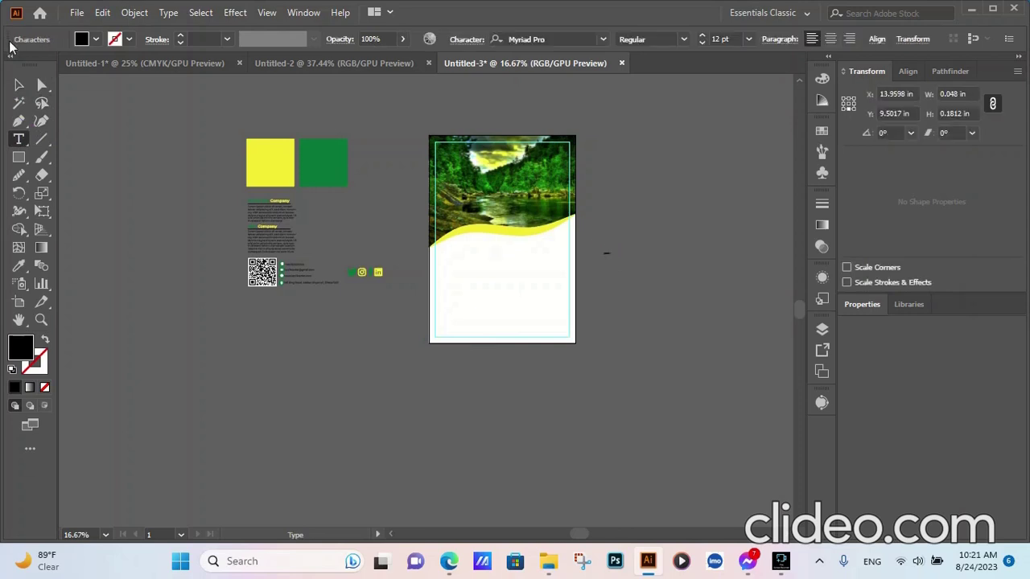
pyautogui.click(18, 84)
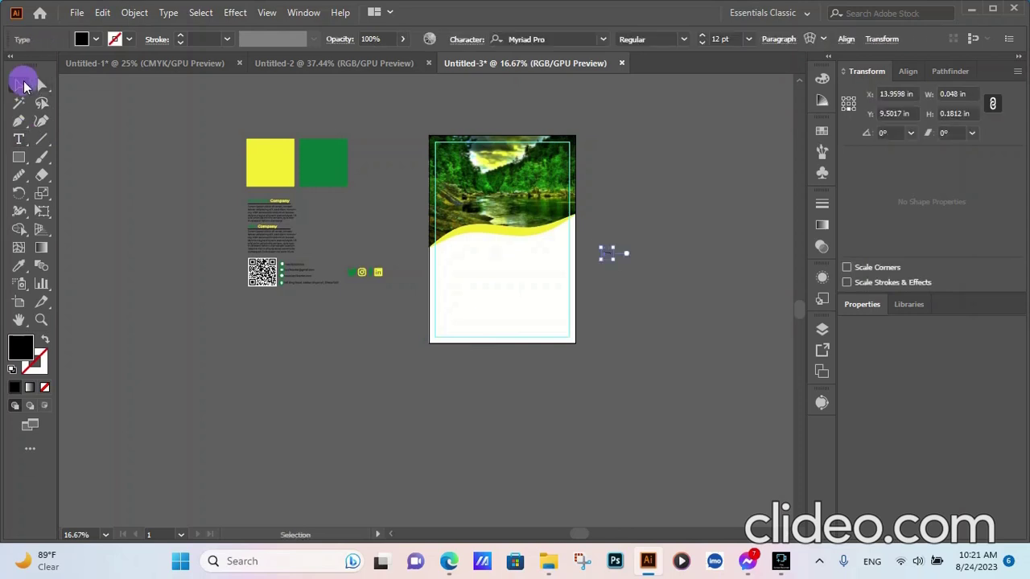
pyautogui.click(748, 39)
pyautogui.click(772, 295)
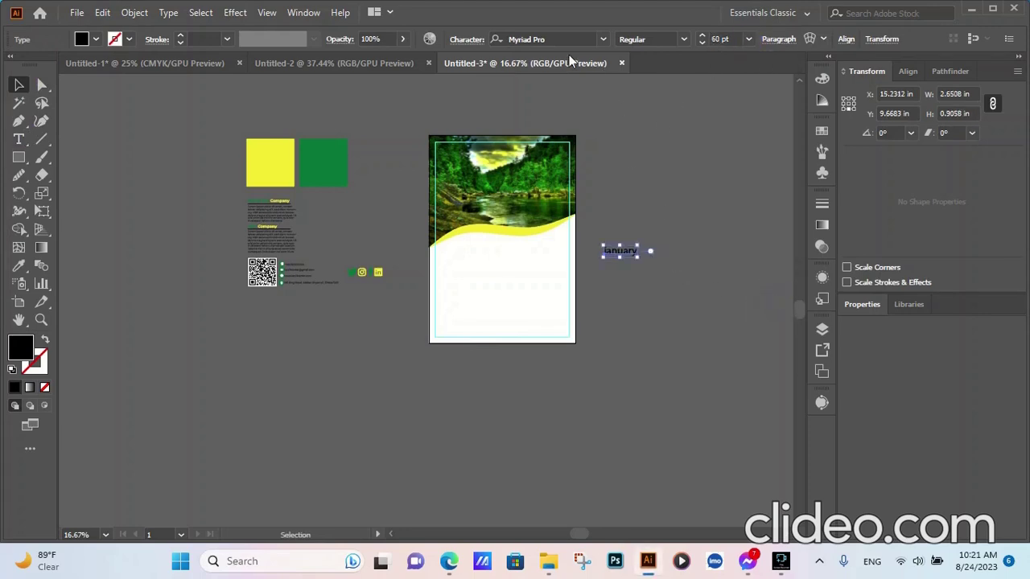
# Set January to Montserrat Bold and change it to UPPERCASE
pyautogui.click(589, 38)
pyautogui.write('mo')
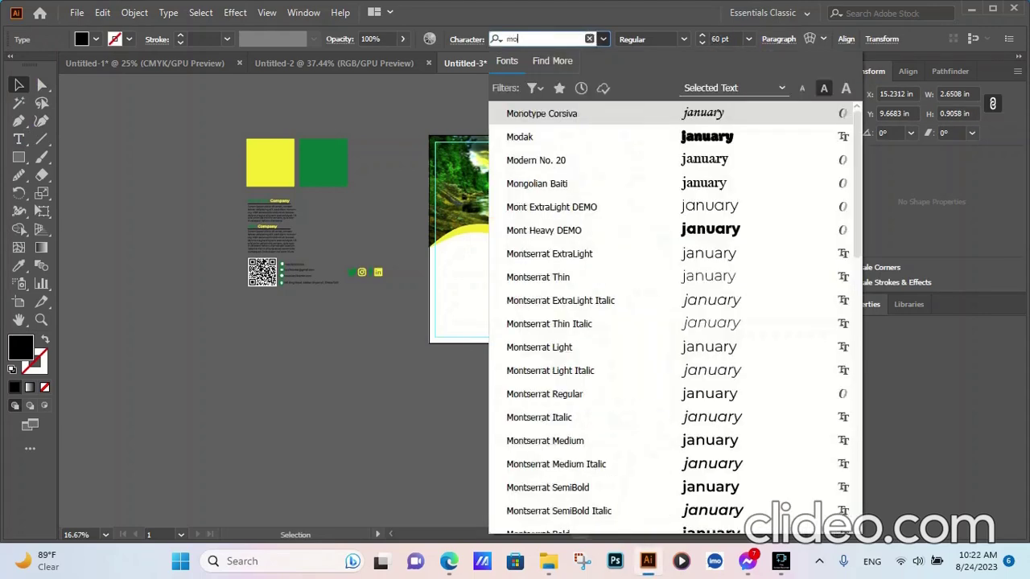
pyautogui.write('nt')
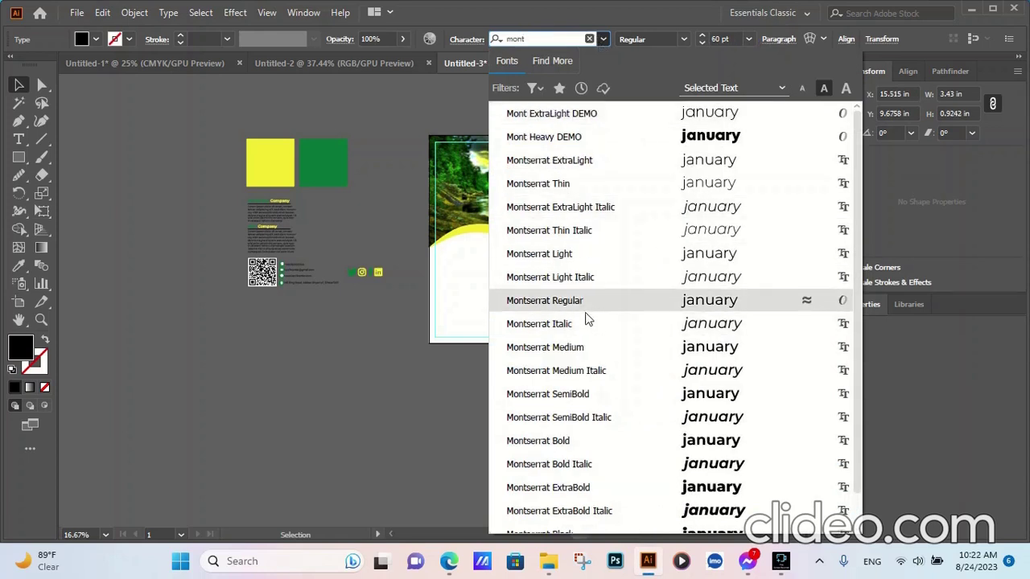
pyautogui.click(573, 441)
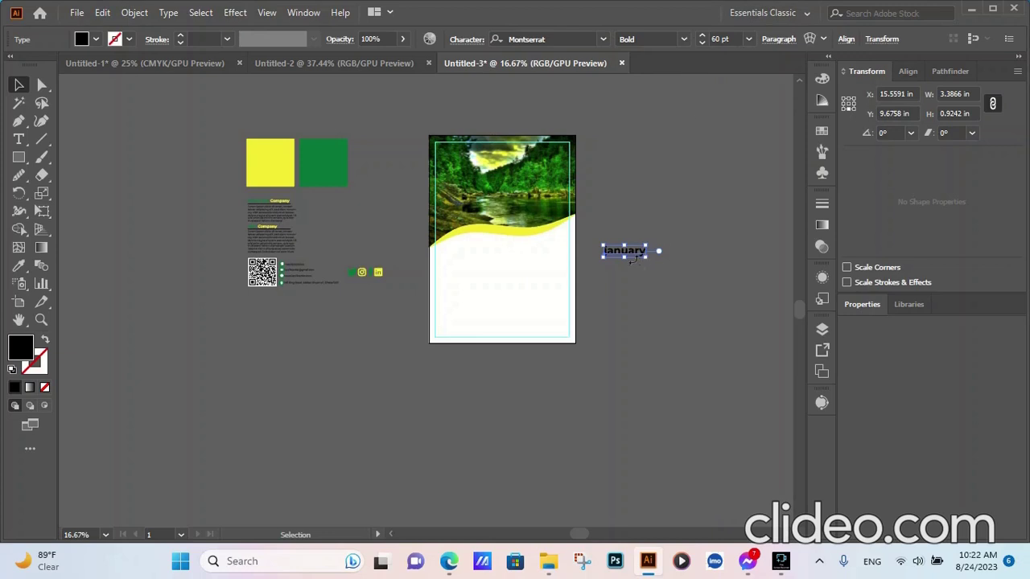
pyautogui.click(159, 12)
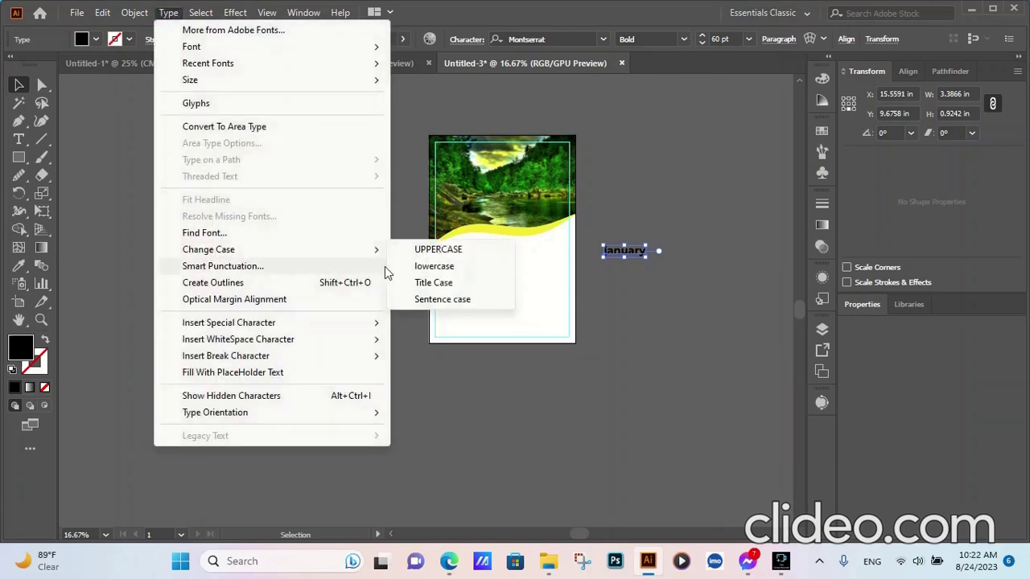
pyautogui.click(427, 250)
# Colour JANUARY green from the square and move it just below the yellow swoosh
pyautogui.click(666, 319)
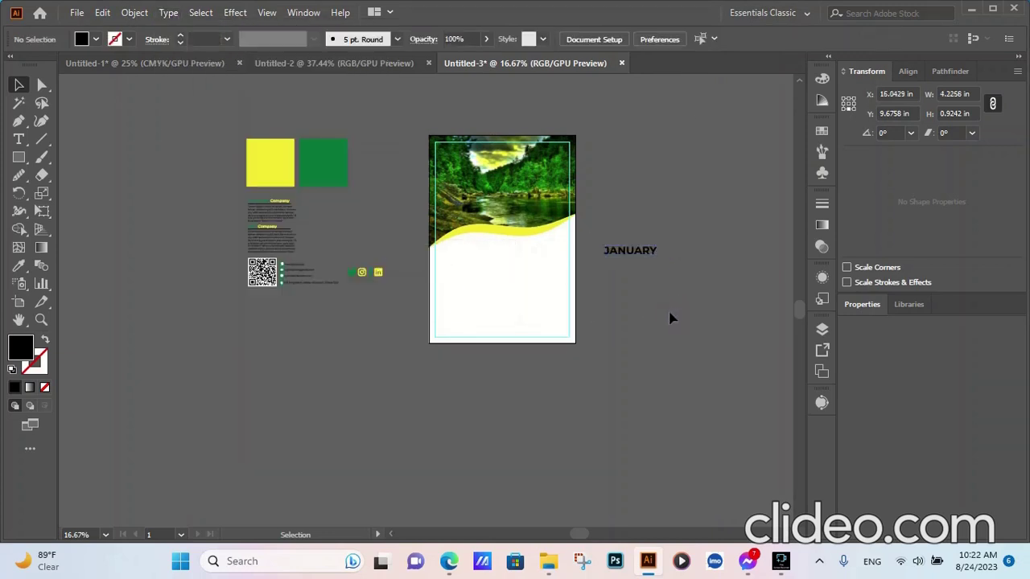
pyautogui.click(632, 253)
pyautogui.click(18, 266)
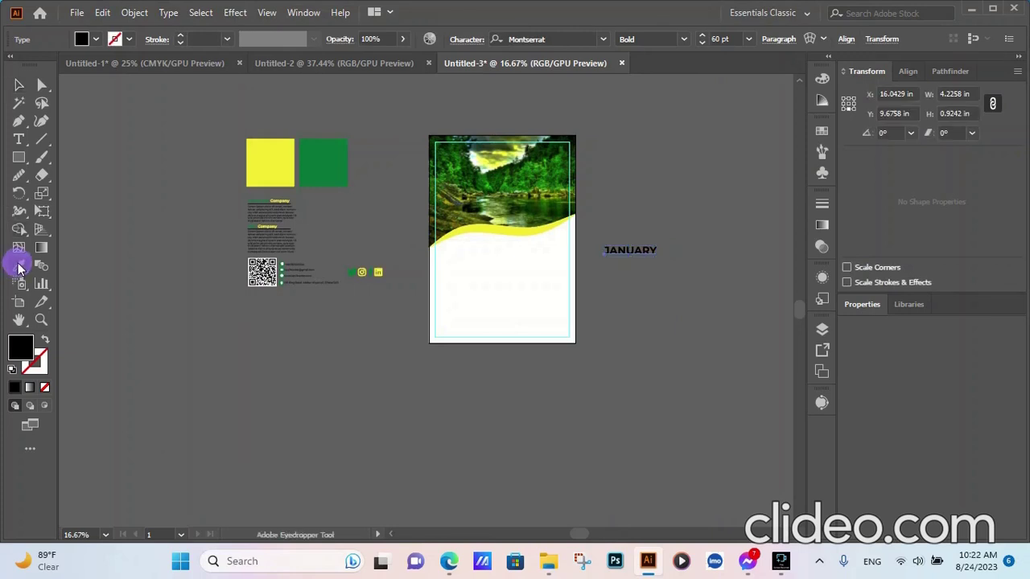
pyautogui.click(320, 151)
pyautogui.click(19, 85)
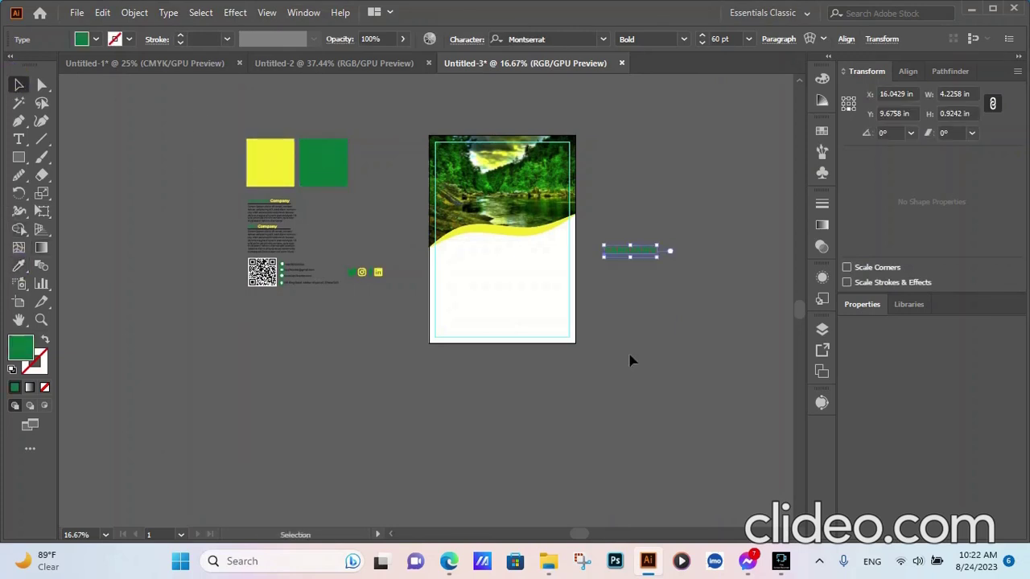
pyautogui.click(630, 359)
pyautogui.moveTo(635, 255)
pyautogui.mouseDown()
pyautogui.moveTo(529, 259)
pyautogui.moveTo(526, 249)
pyautogui.mouseUp()
pyautogui.click(705, 266)
# Create a '2023' text label set to ExtraBold
pyautogui.click(19, 140)
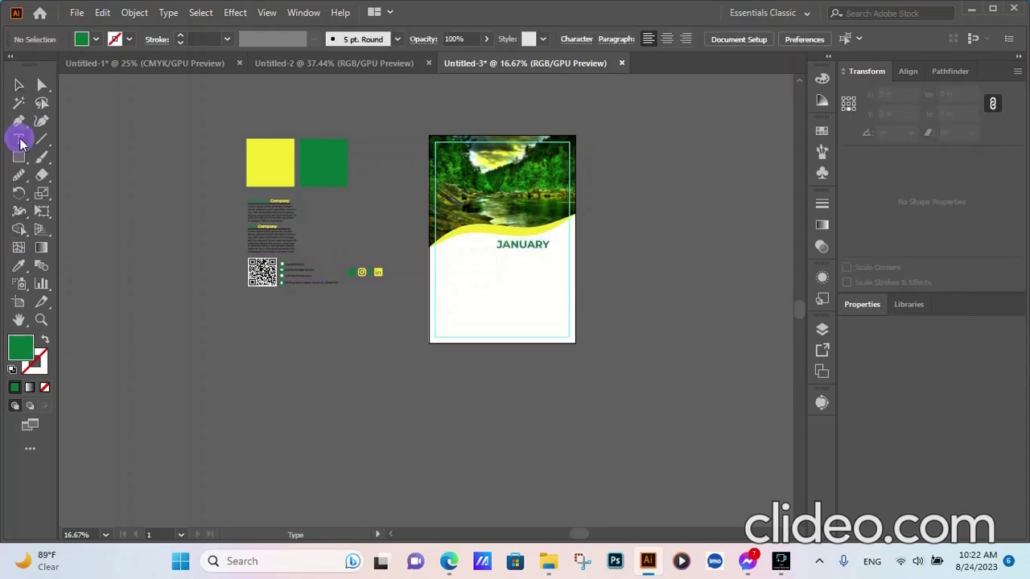
pyautogui.click(611, 264)
pyautogui.write('2023')
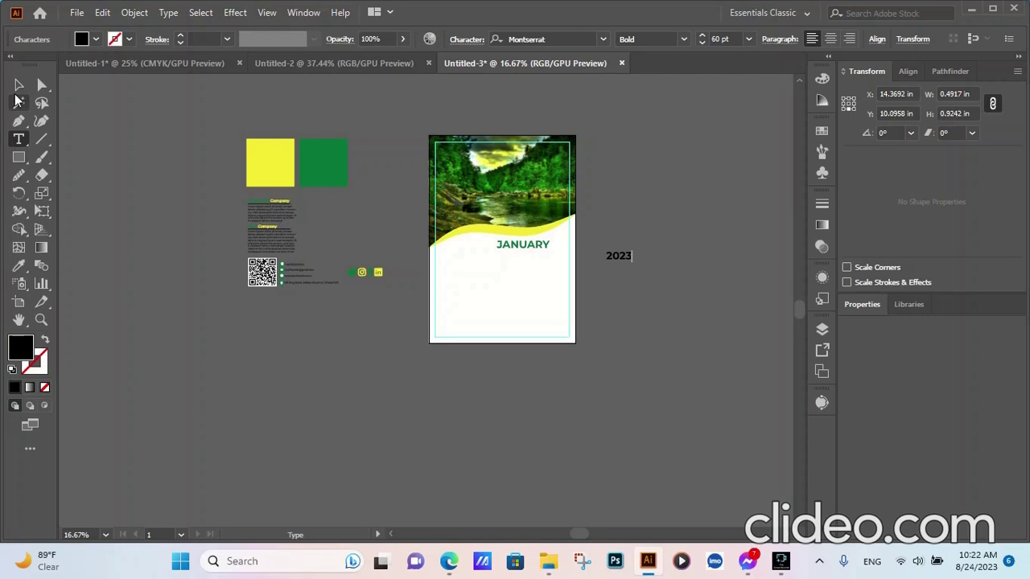
pyautogui.click(18, 85)
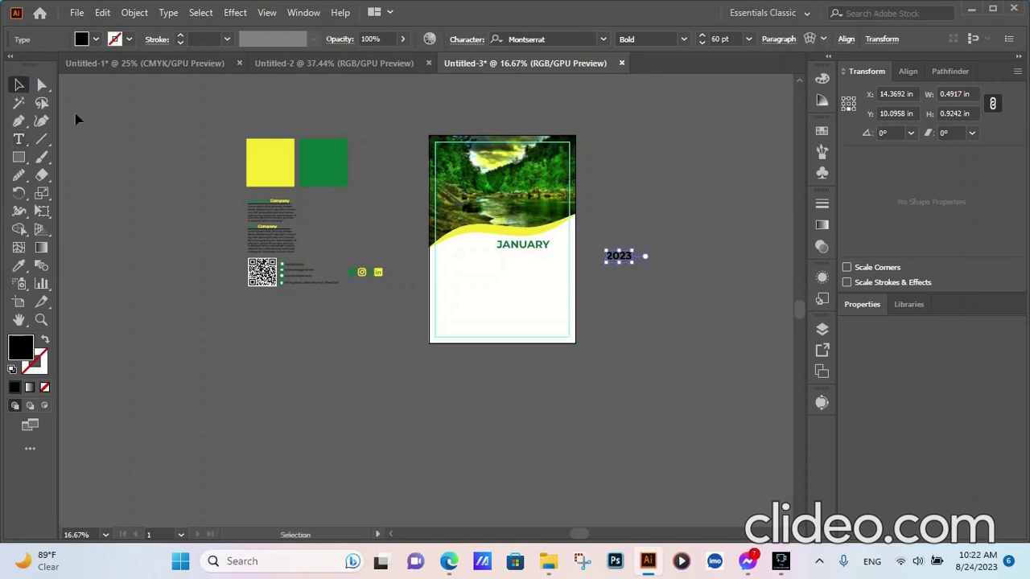
pyautogui.click(682, 42)
pyautogui.click(658, 293)
# Colour 2023 yellow from the square and move it next to JANUARY
pyautogui.click(19, 268)
pyautogui.click(276, 174)
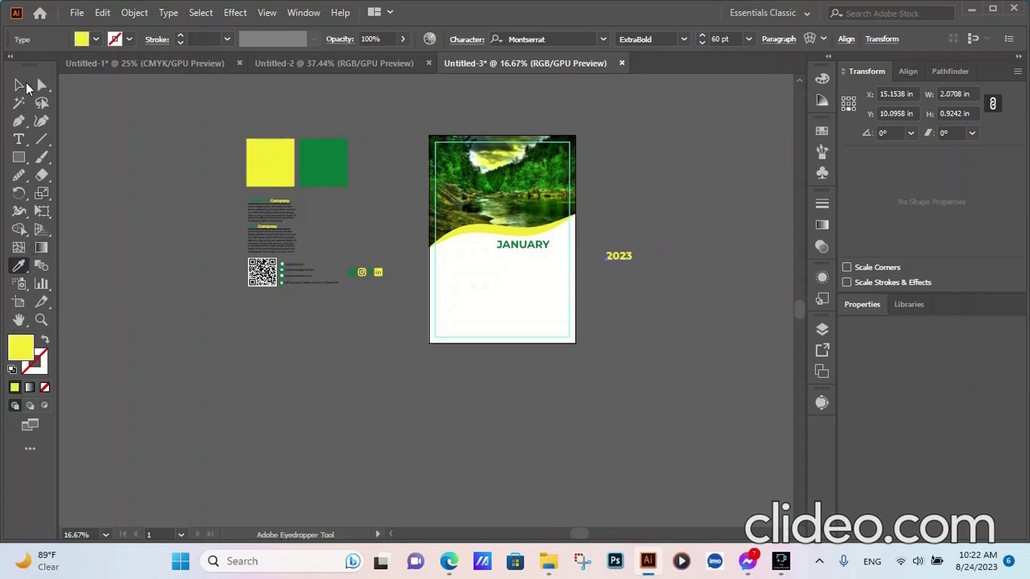
pyautogui.click(18, 86)
pyautogui.click(621, 346)
pyautogui.moveTo(610, 259)
pyautogui.mouseDown()
pyautogui.moveTo(569, 248)
pyautogui.moveTo(483, 256)
pyautogui.mouseUp()
# Align JANUARY and 2023 on one line under the swoosh
pyautogui.keyDown('alt'); pyautogui.scroll(3, 531, 251); pyautogui.keyUp('alt')
pyautogui.moveTo(639, 250); pyautogui.dragTo(737, 297)
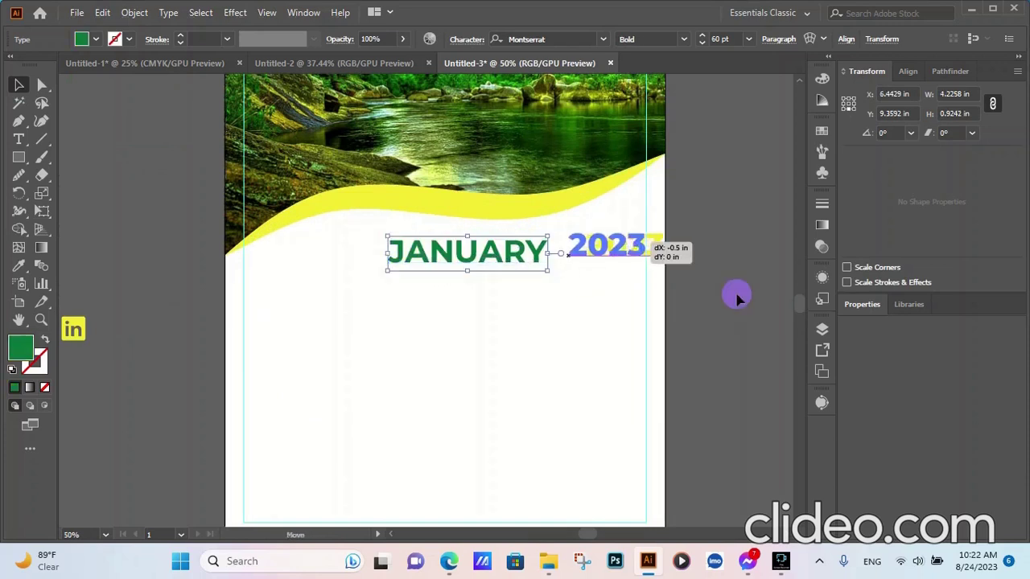
pyautogui.click(737, 298)
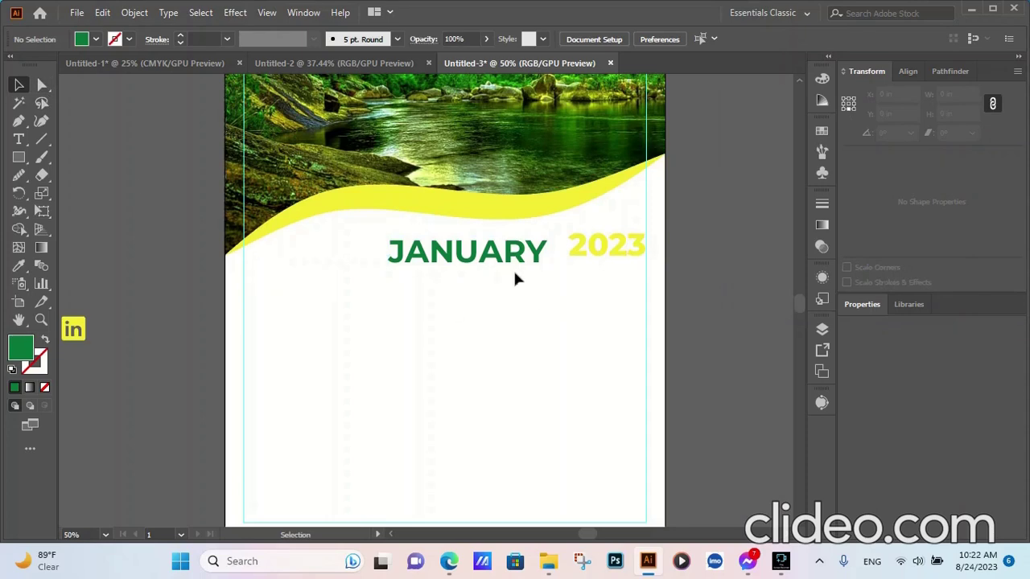
pyautogui.moveTo(516, 278); pyautogui.dragTo(533, 271)
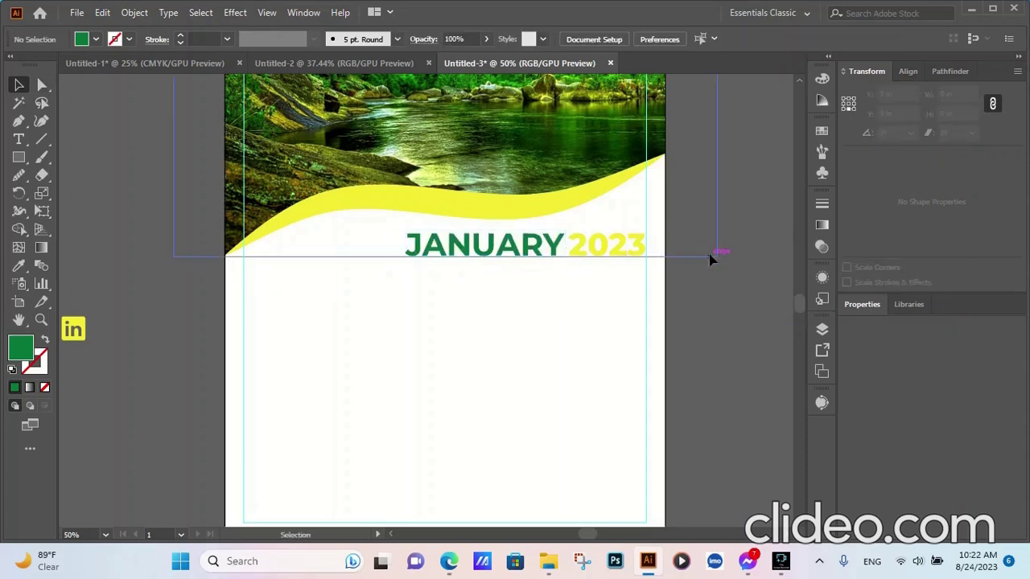
pyautogui.scroll(-3, 484, 234)
pyautogui.scroll(1, 429, 403)
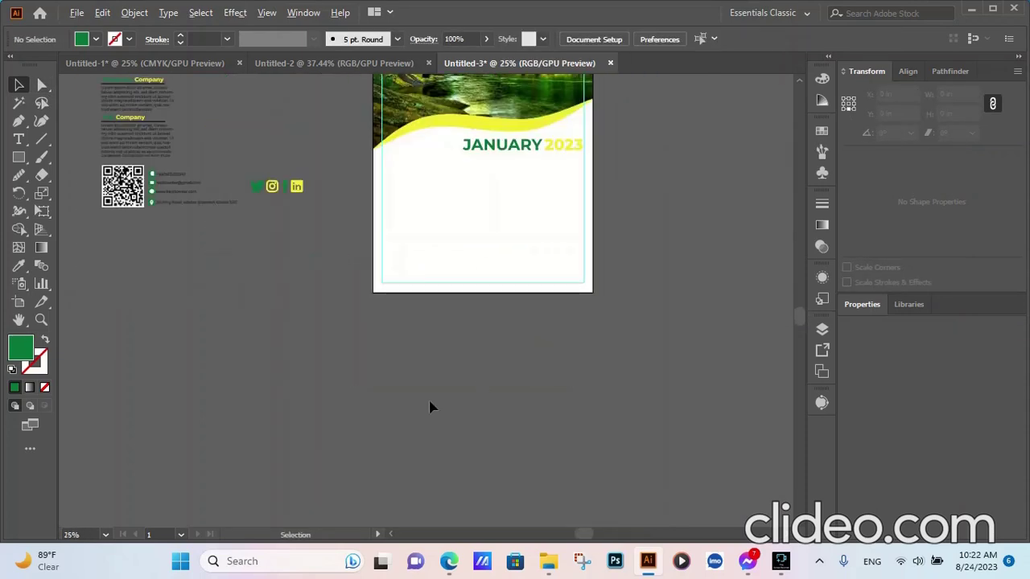
# Add a 21 pt text line below the heading, then delete the Lorem ipsum placeholder
pyautogui.click(18, 140)
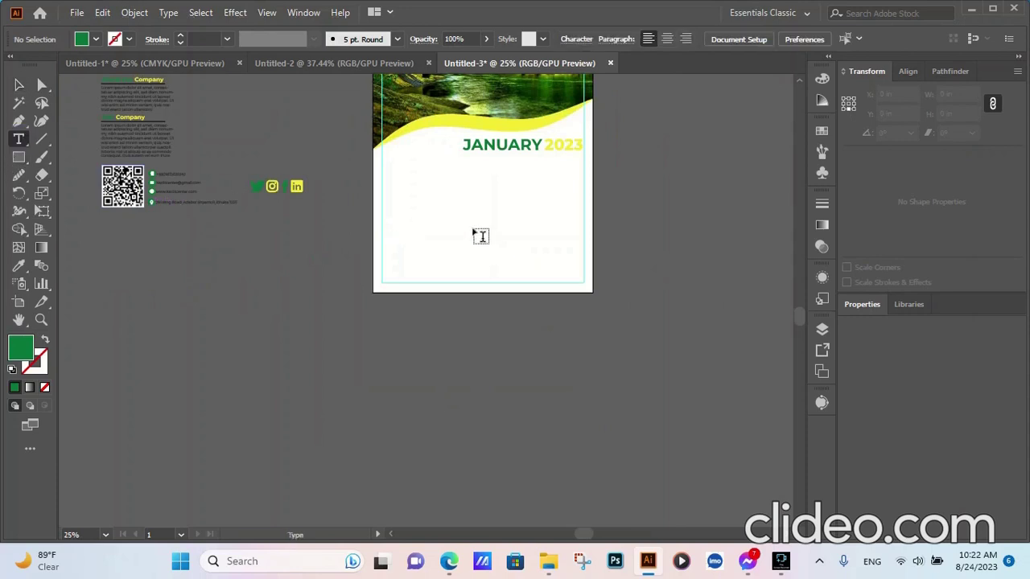
pyautogui.click(467, 172)
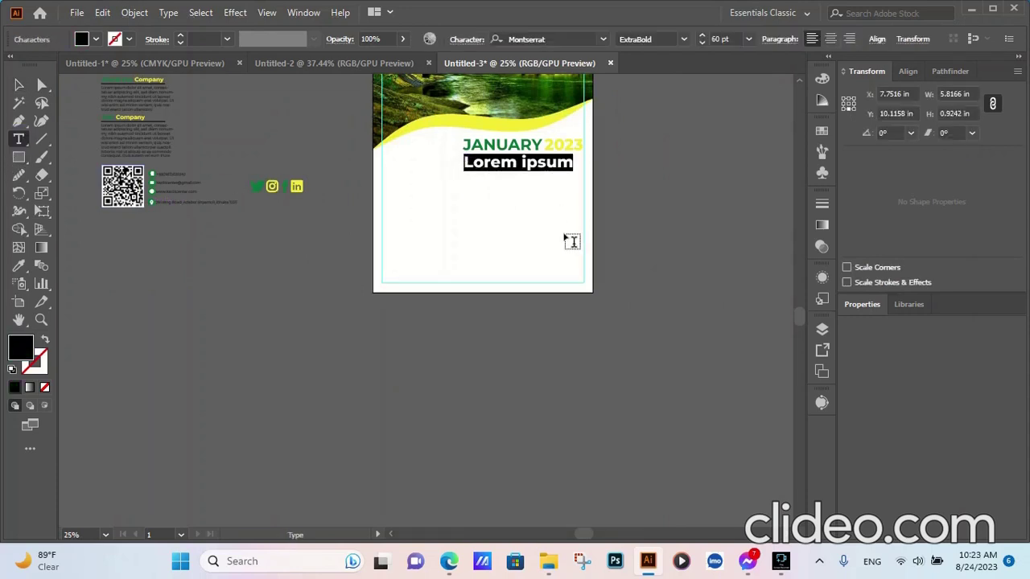
pyautogui.click(749, 40)
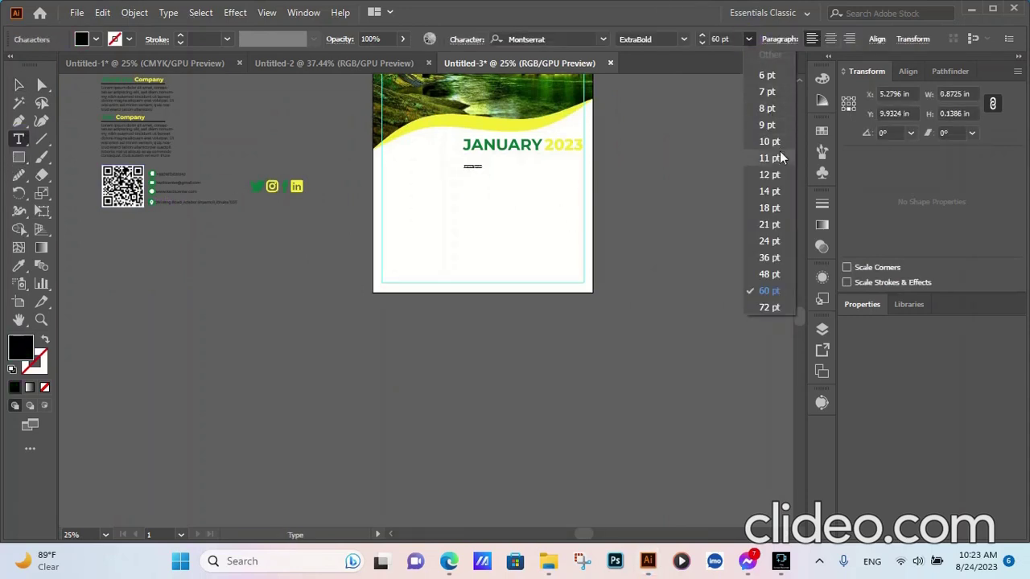
pyautogui.click(771, 225)
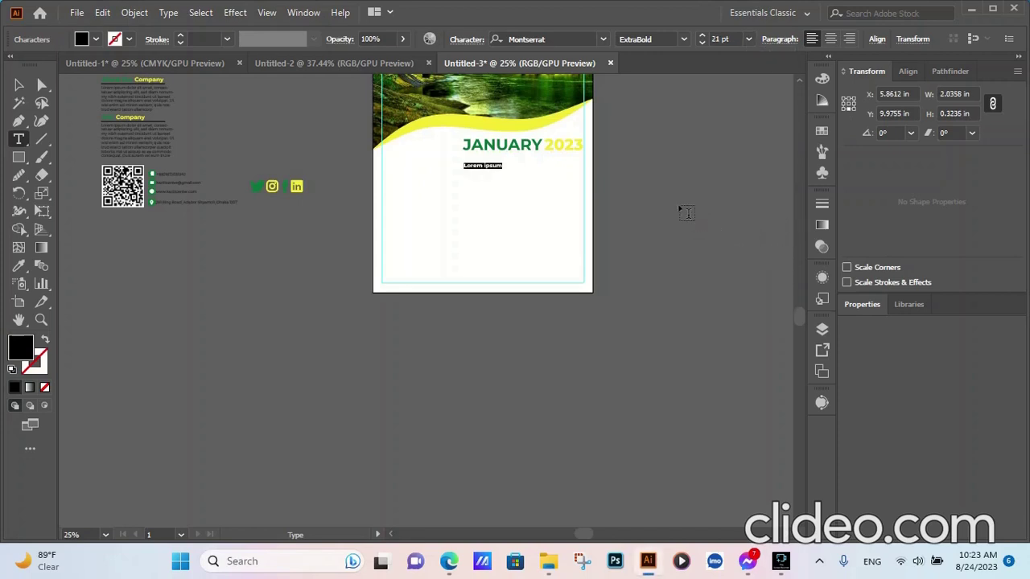
pyautogui.click(18, 83)
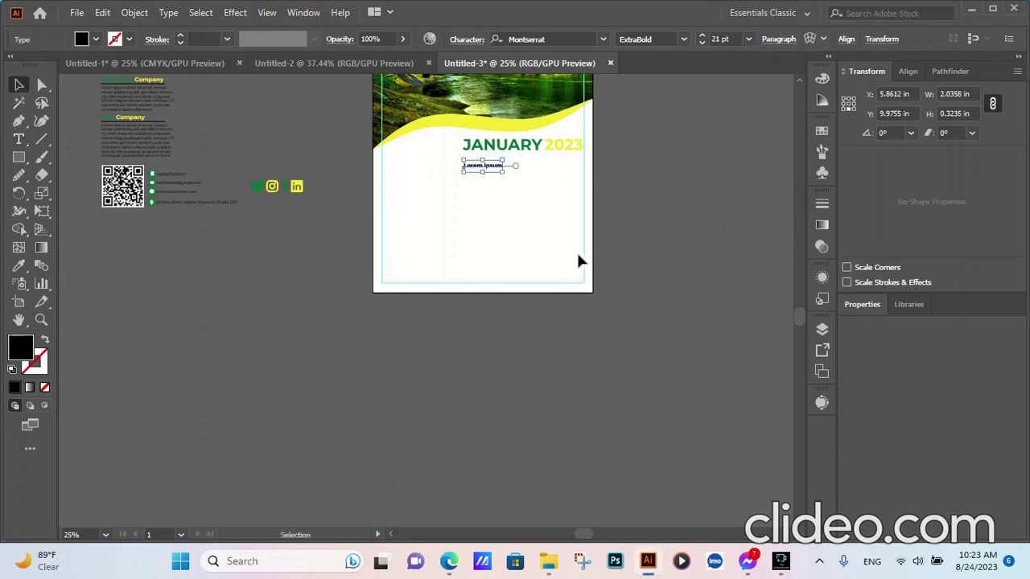
pyautogui.press('Delete')
# Type the weekdays SUN to SAT one per line in 22 pt text and select the block
pyautogui.press('t')
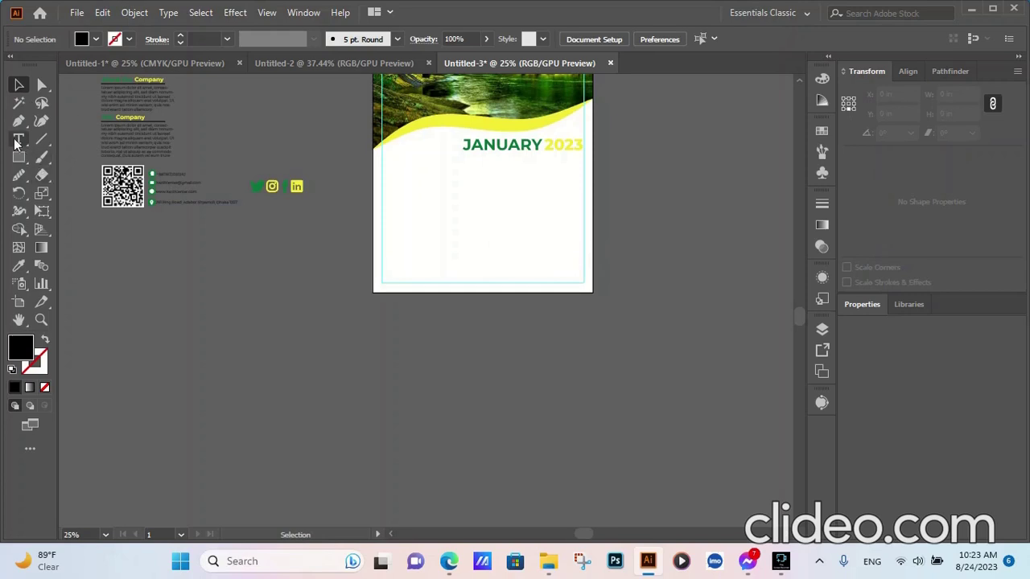
pyautogui.click(476, 167)
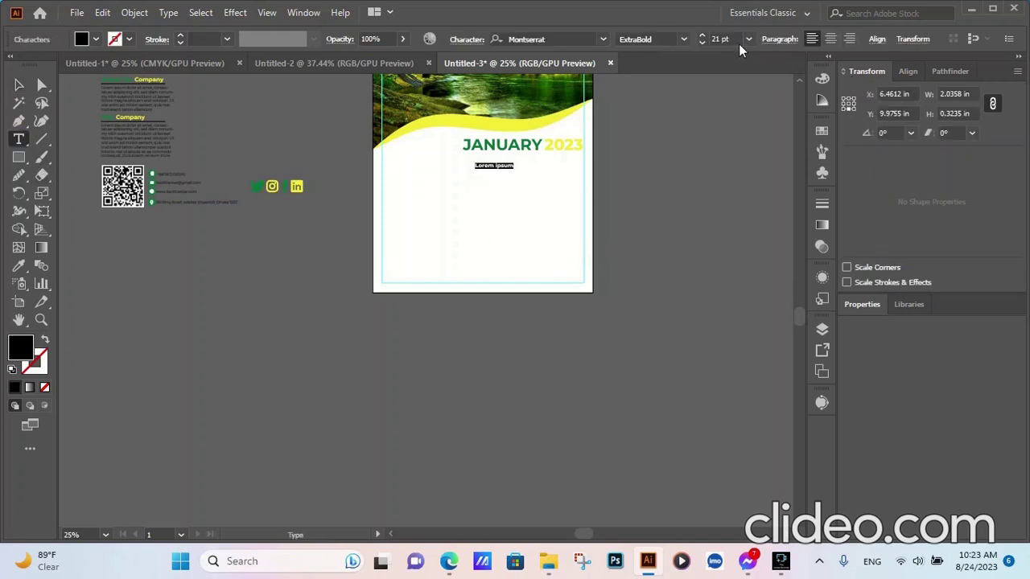
pyautogui.click(703, 35)
pyautogui.press('BackSpace')
pyautogui.press('BackSpace')
pyautogui.press('Return')
pyautogui.press('Return')
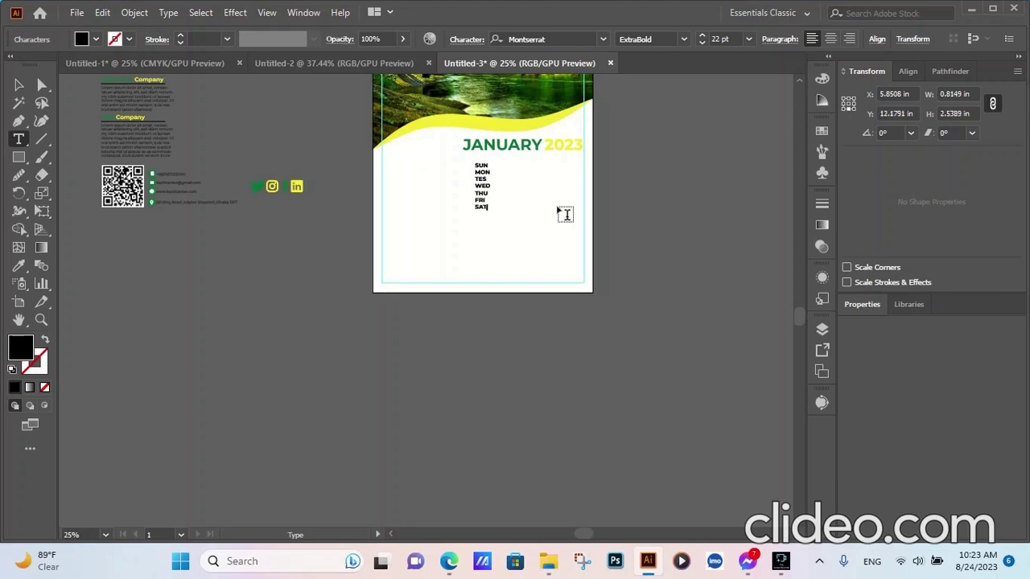
pyautogui.click(19, 85)
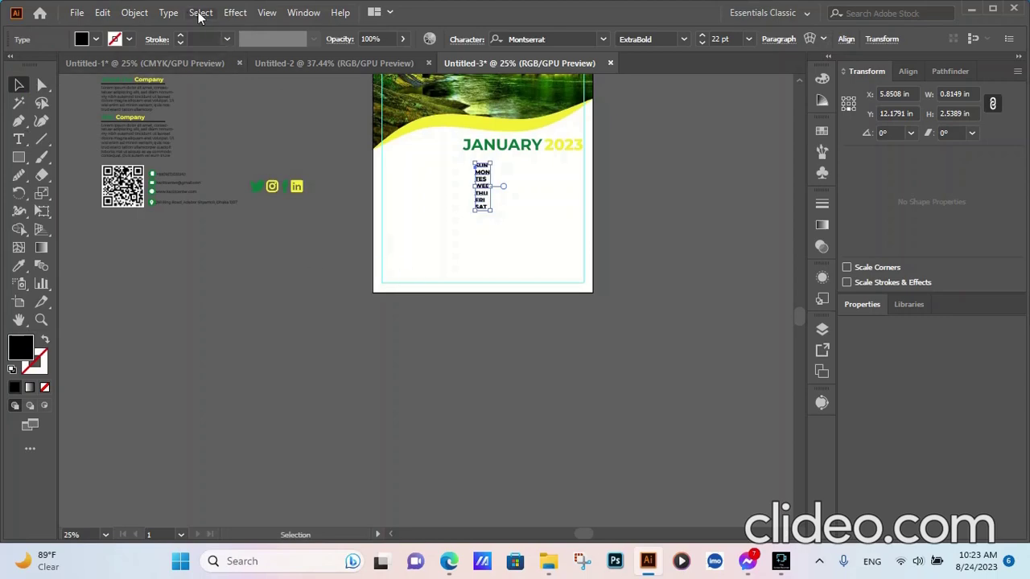
pyautogui.click(169, 12)
# Convert the weekday list to area type and set 6 rows and 7 columns
pyautogui.click(218, 125)
pyautogui.click(169, 12)
pyautogui.click(229, 141)
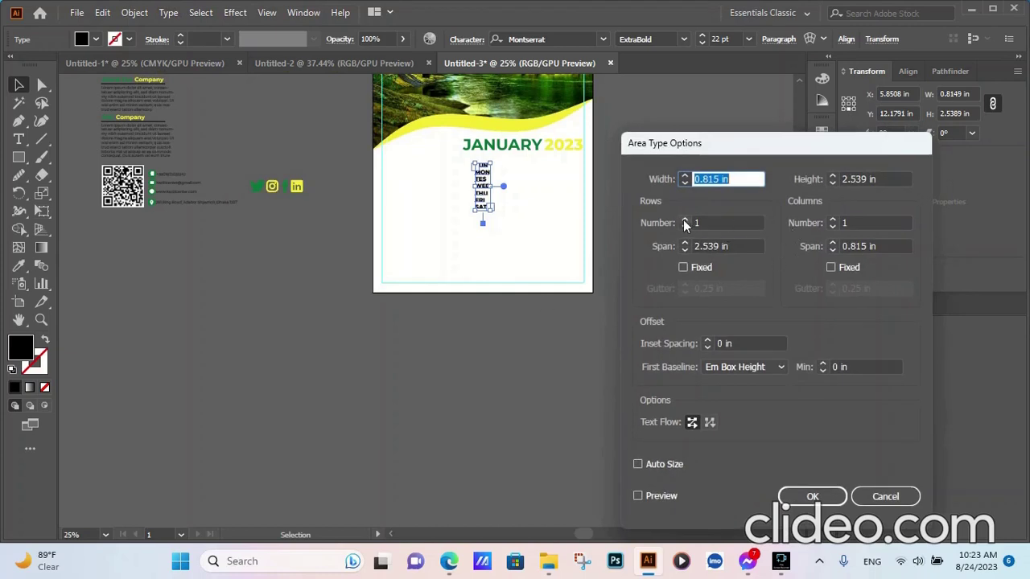
pyautogui.tripleClick(685, 220)
pyautogui.doubleClick(685, 221)
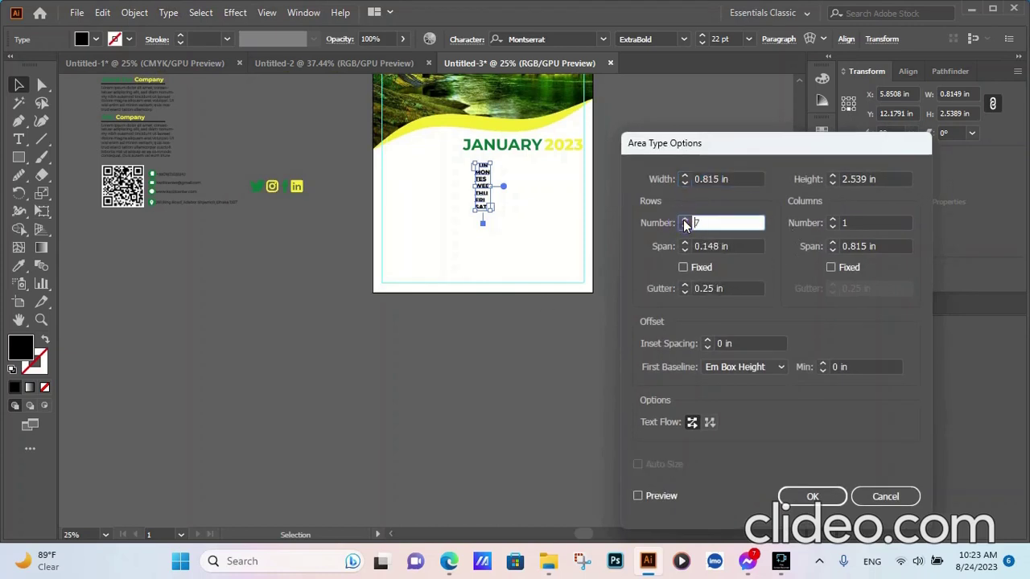
pyautogui.click(685, 226)
pyautogui.click(833, 222)
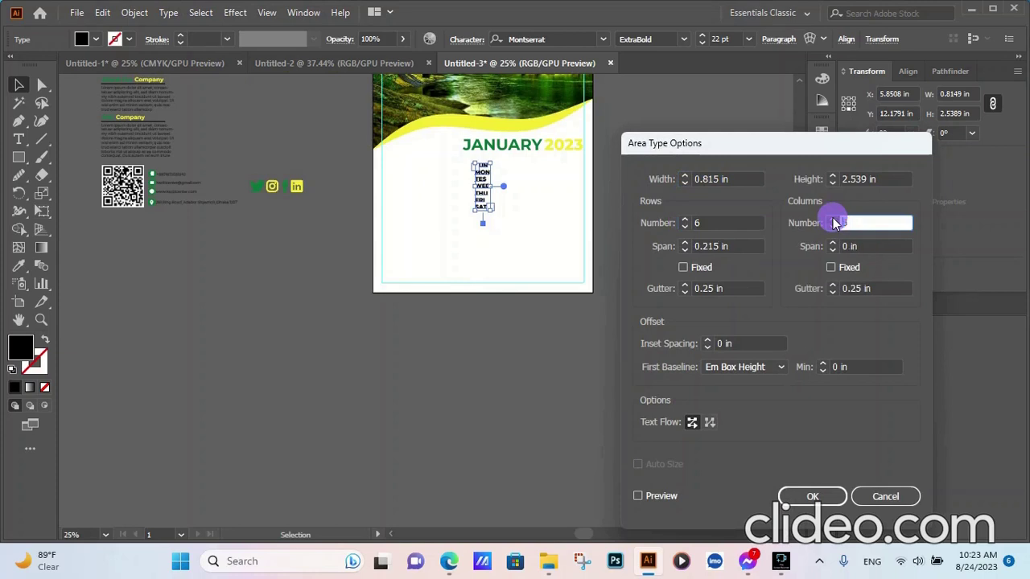
pyautogui.write('7')
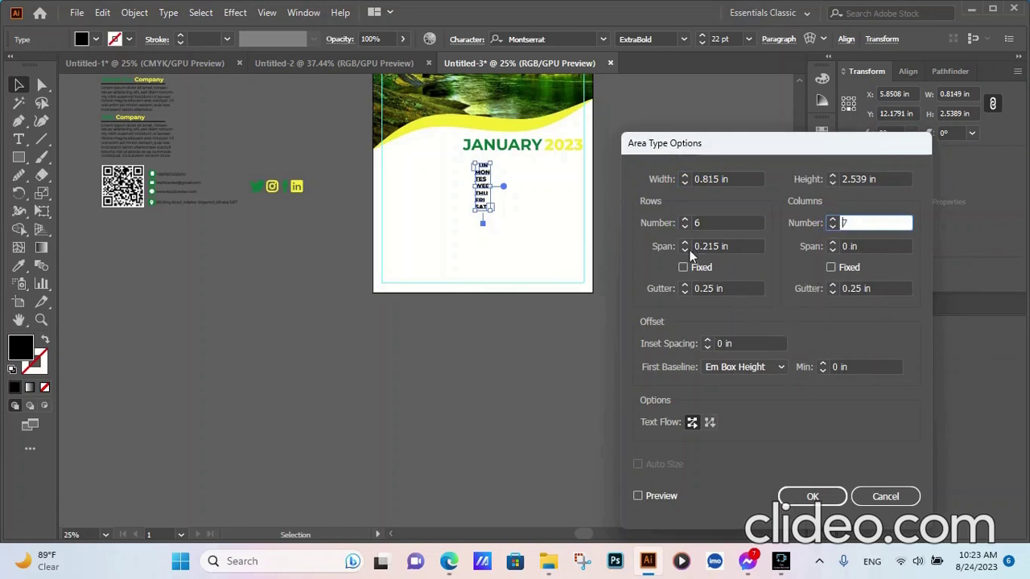
# Set the row height to 0.5 in and widen the columns, previewing the grid
pyautogui.click(685, 244)
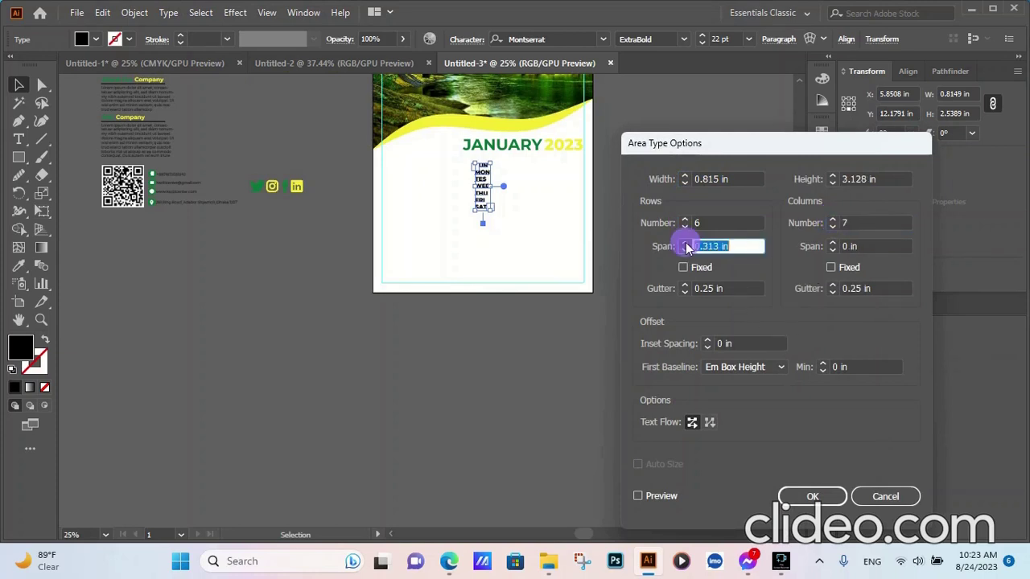
pyautogui.click(685, 243)
pyautogui.click(685, 243)
pyautogui.write('0.625')
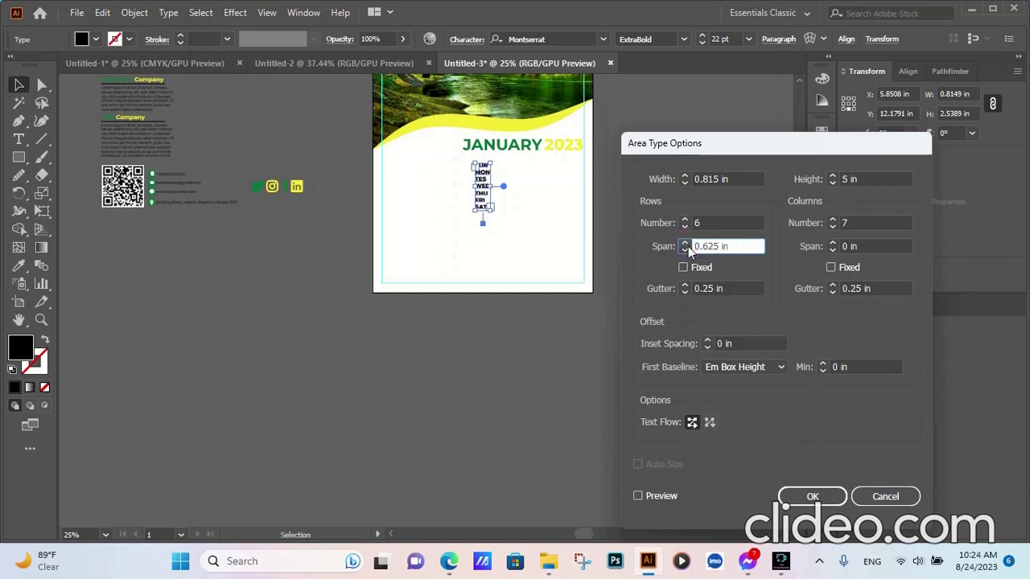
pyautogui.click(685, 250)
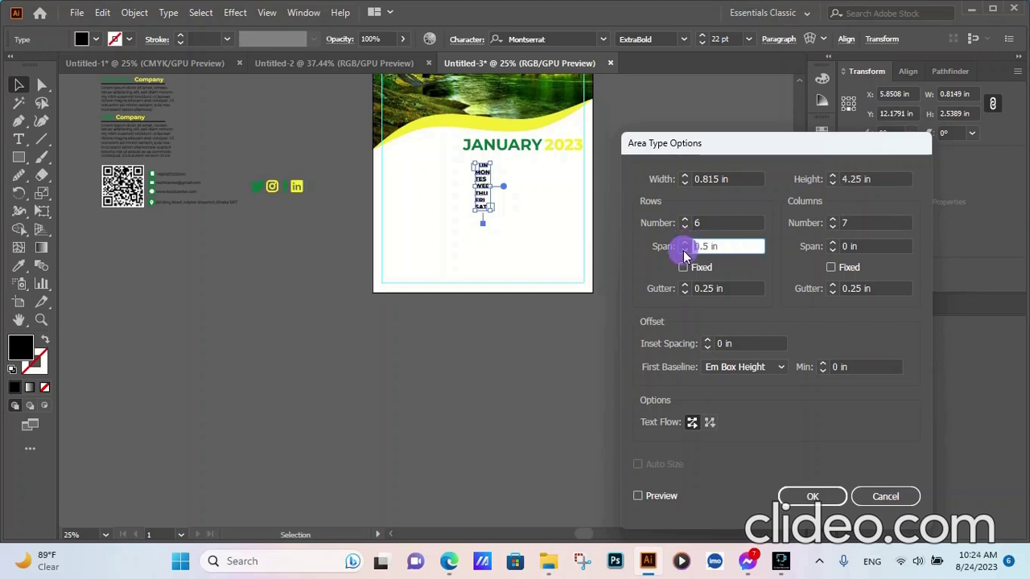
pyautogui.click(834, 248)
pyautogui.click(833, 243)
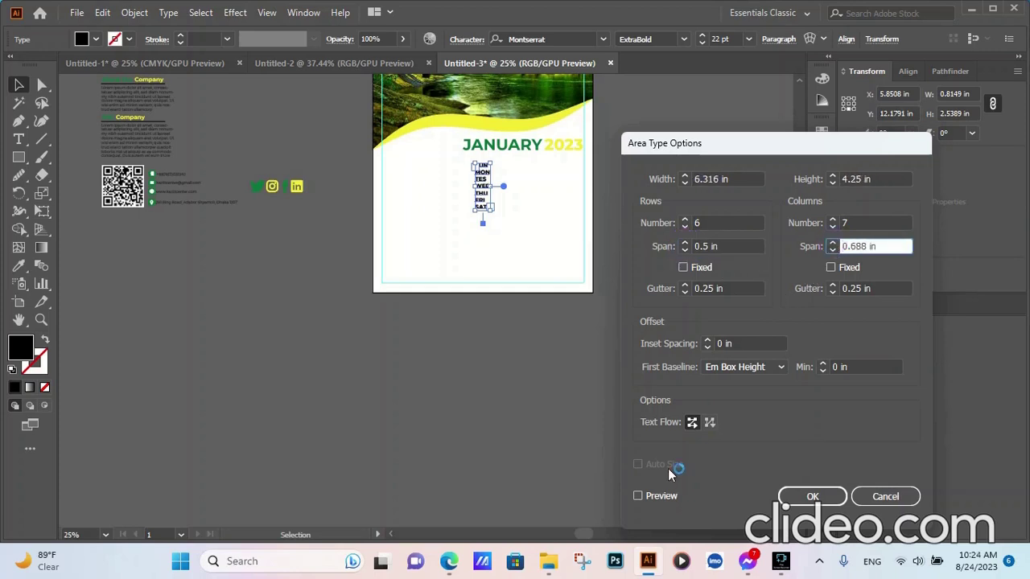
pyautogui.click(639, 497)
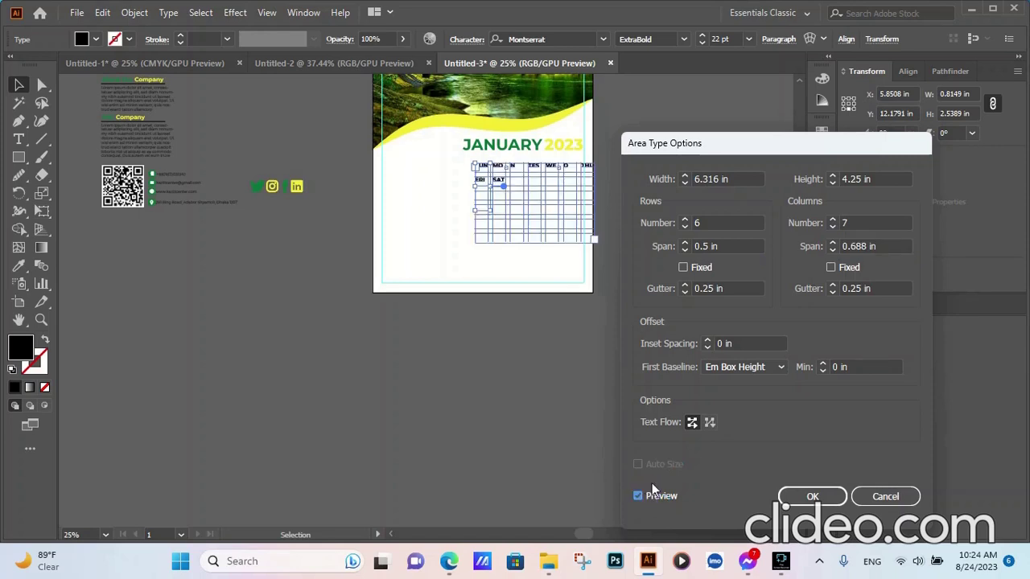
# Fine-tune column width, tighten gutters to 0.188 in, and apply the grid settings
pyautogui.click(833, 243)
pyautogui.click(834, 250)
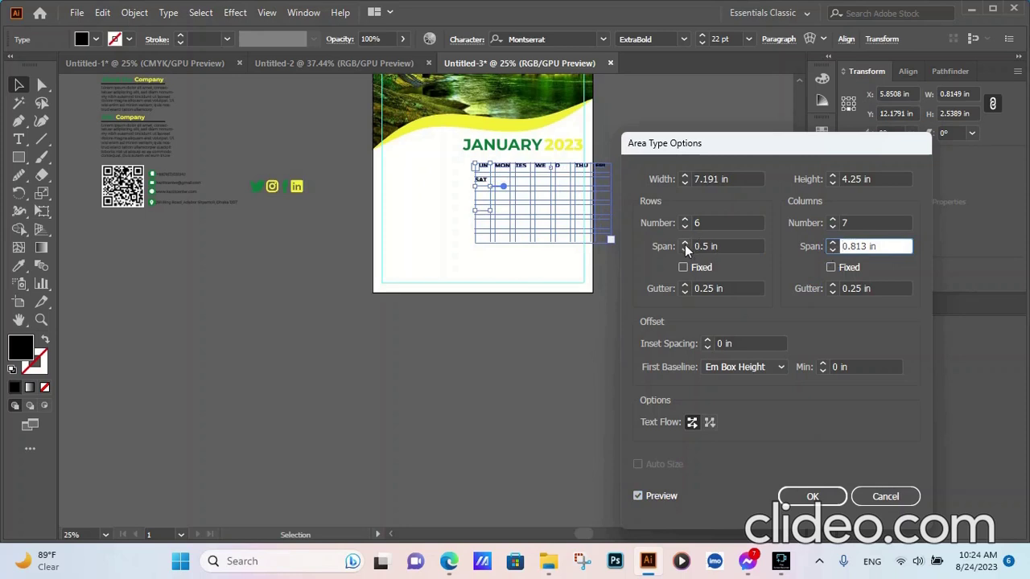
pyautogui.click(685, 292)
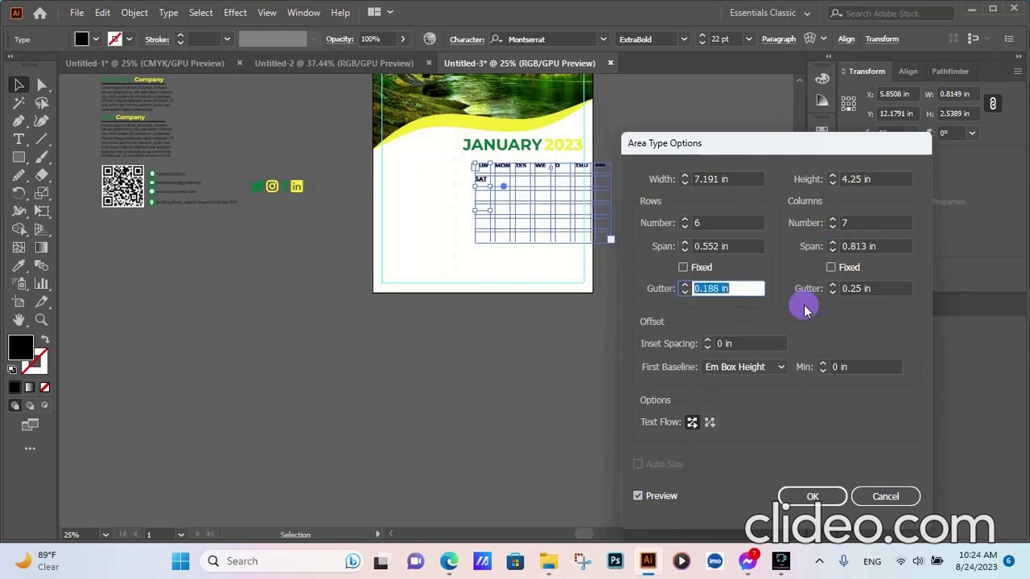
pyautogui.click(832, 291)
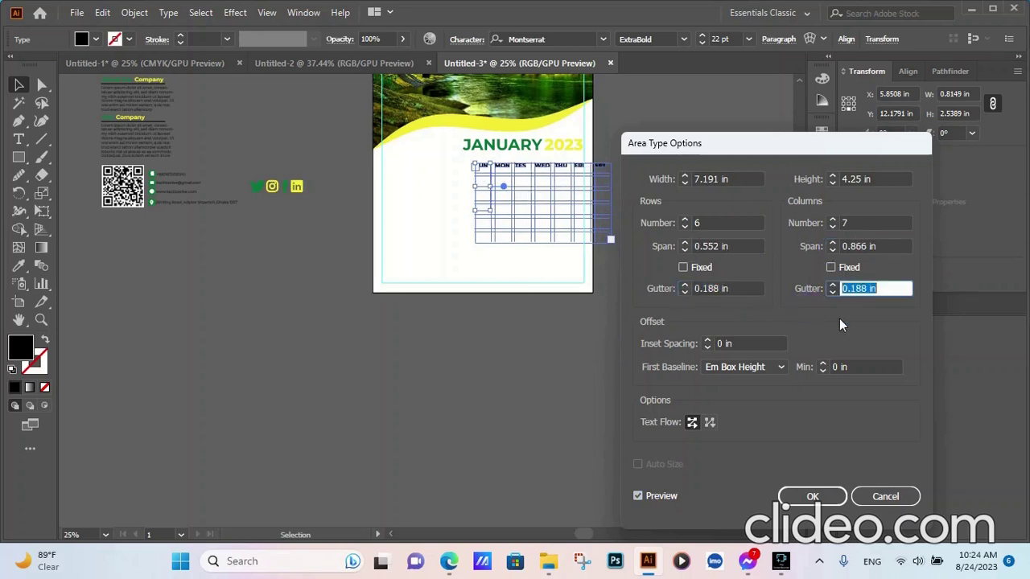
pyautogui.click(684, 250)
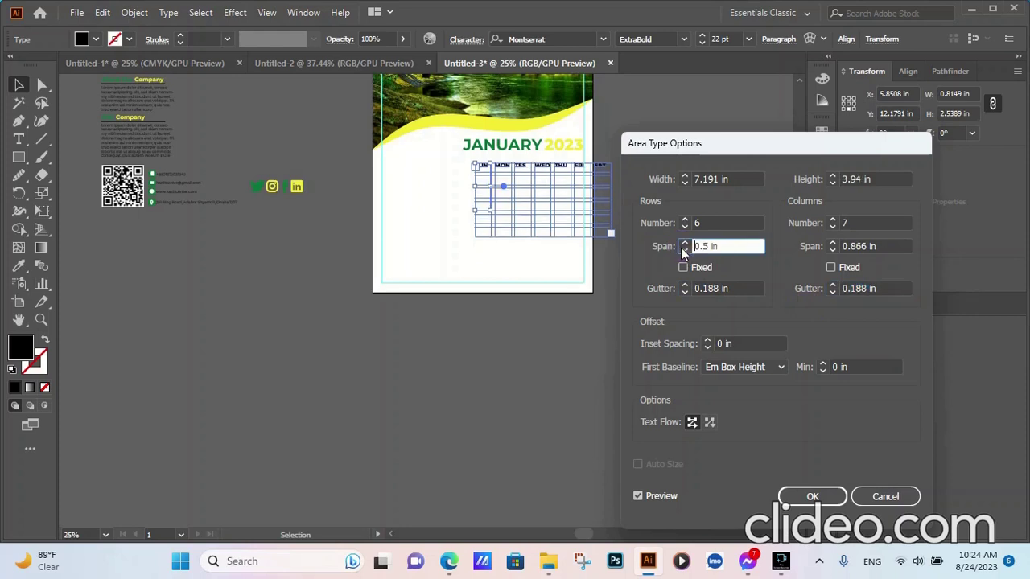
pyautogui.click(830, 498)
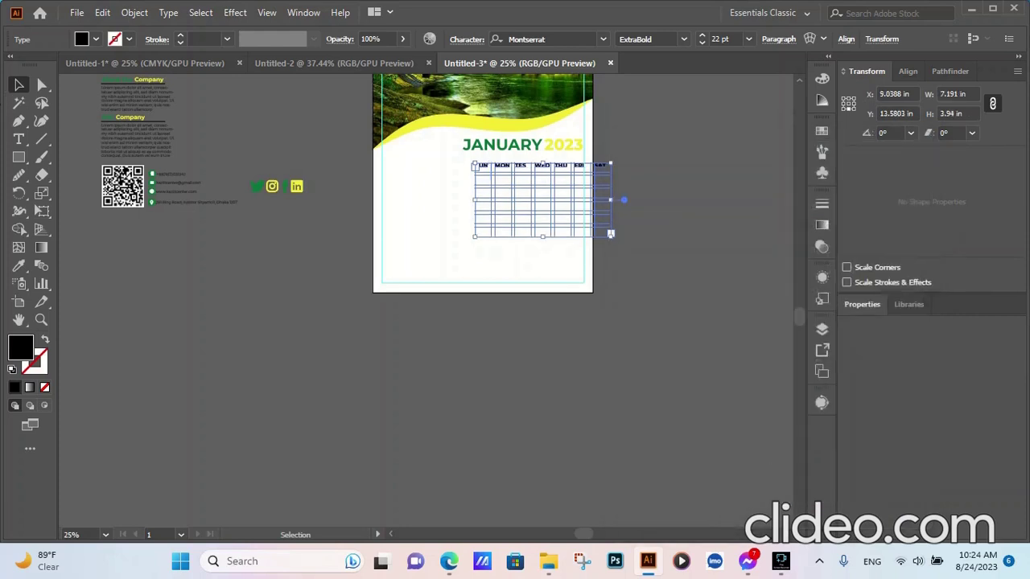
pyautogui.click(274, 328)
pyautogui.click(519, 170)
# Shift the grid left under the heading and enter the first week's dates 1–7
pyautogui.moveTo(524, 174); pyautogui.dragTo(496, 178)
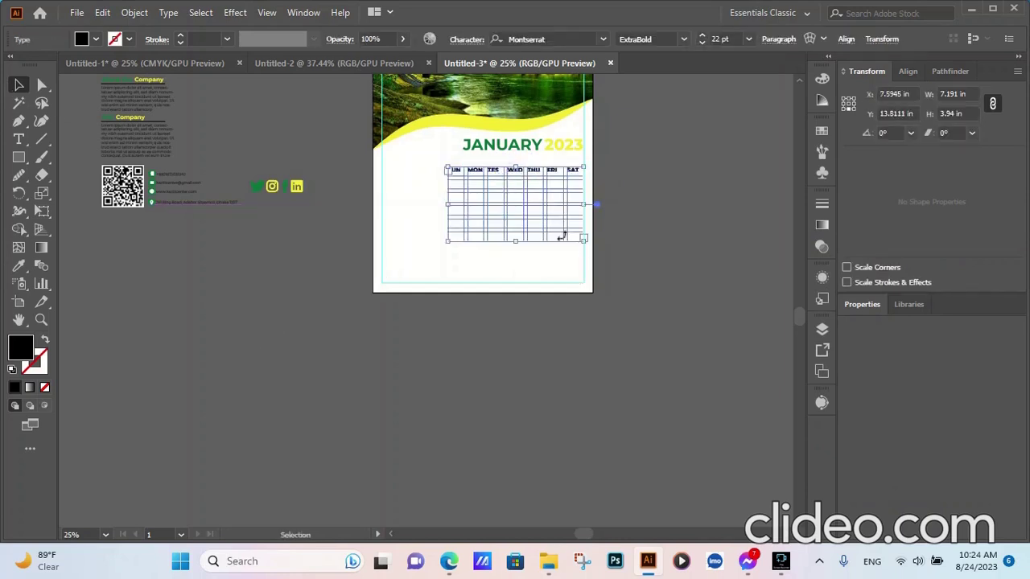
pyautogui.scroll(3, 555, 199)
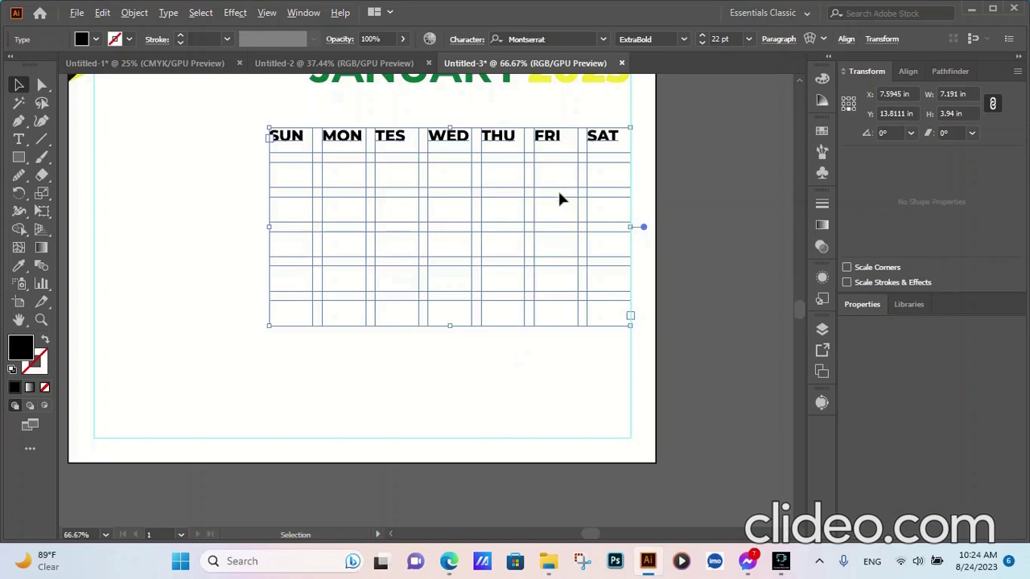
pyautogui.doubleClick(617, 137)
pyautogui.write('1')
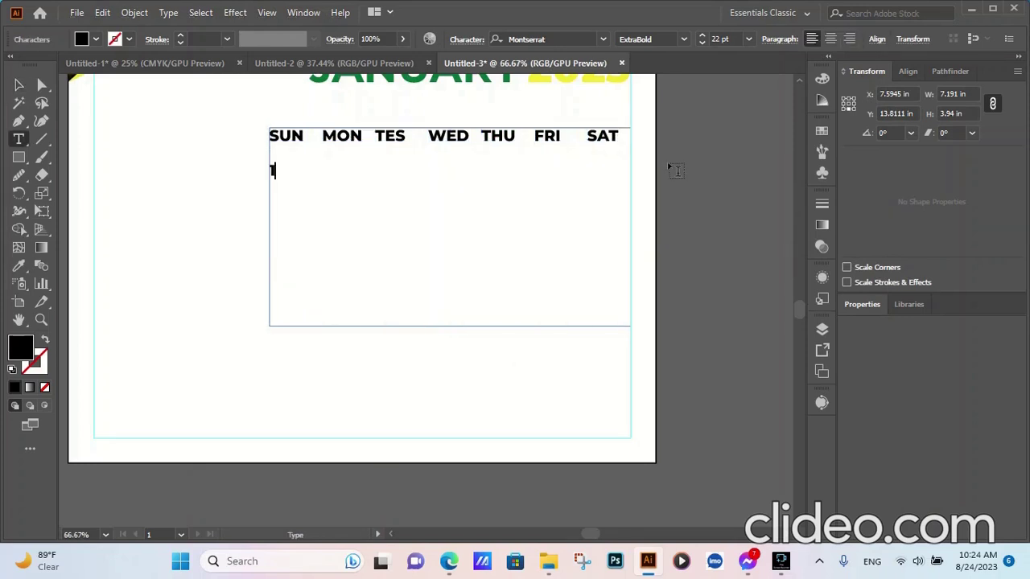
pyautogui.press('Tab')
pyautogui.write('2')
pyautogui.press('Tab')
pyautogui.write('3')
pyautogui.press('Tab')
pyautogui.write('4\t')
pyautogui.write('5\t6\t7')
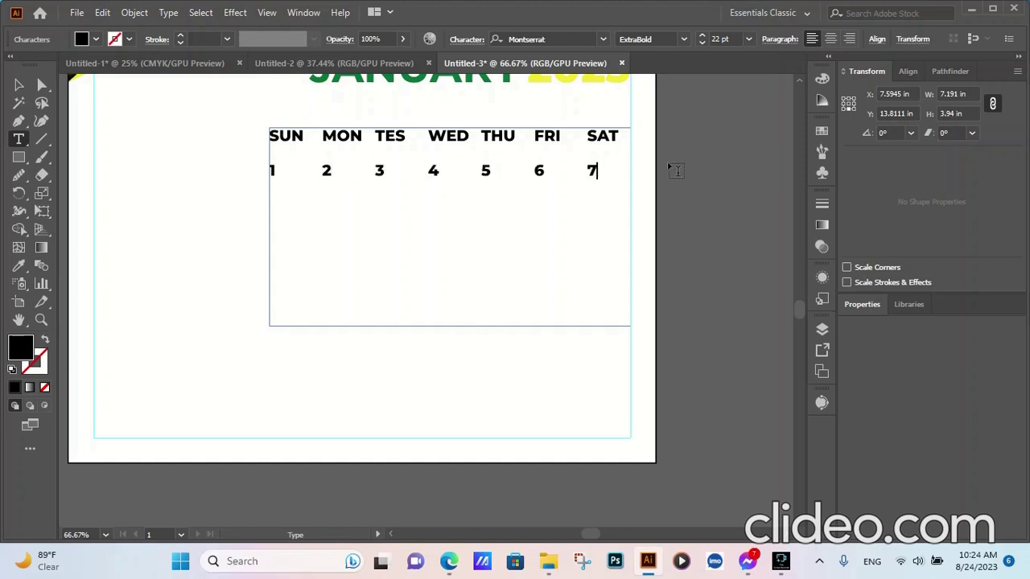
pyautogui.press('Return')
# Enter the remaining dates 8 through 31 and the trailing 1–4, tab-separated by week
pyautogui.write('8\t9')
pyautogui.press('Tab')
pyautogui.write('0')
pyautogui.press('Tab')
pyautogui.write('2\t')
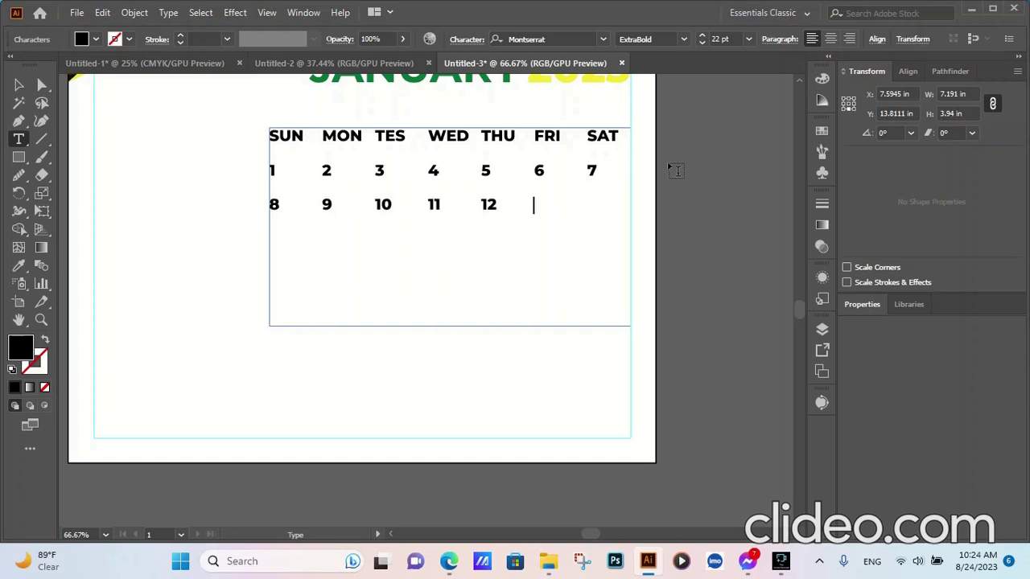
pyautogui.write('13\t14')
pyautogui.press('Return')
pyautogui.write('5 1')
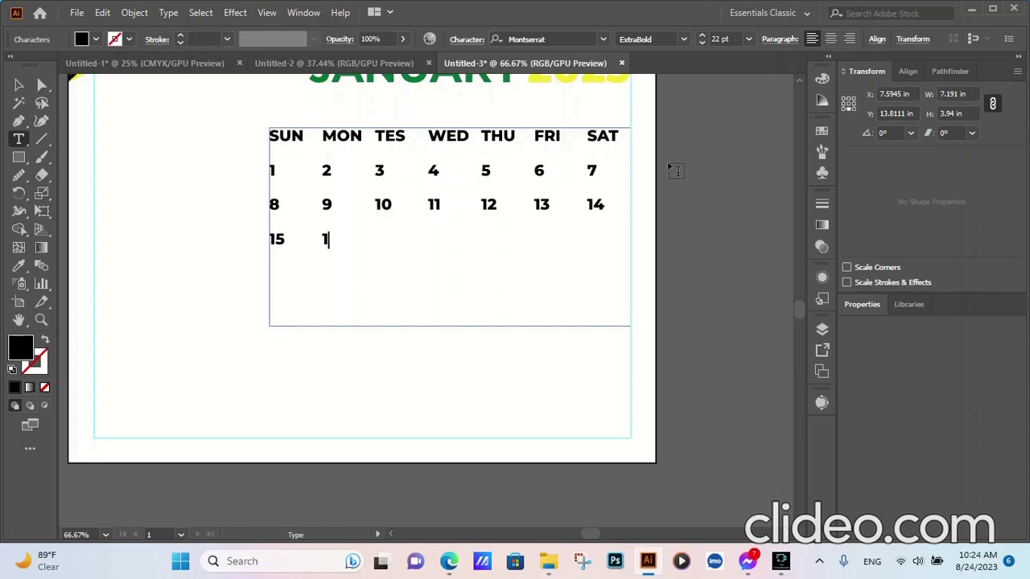
pyautogui.write('6')
pyautogui.press('Tab')
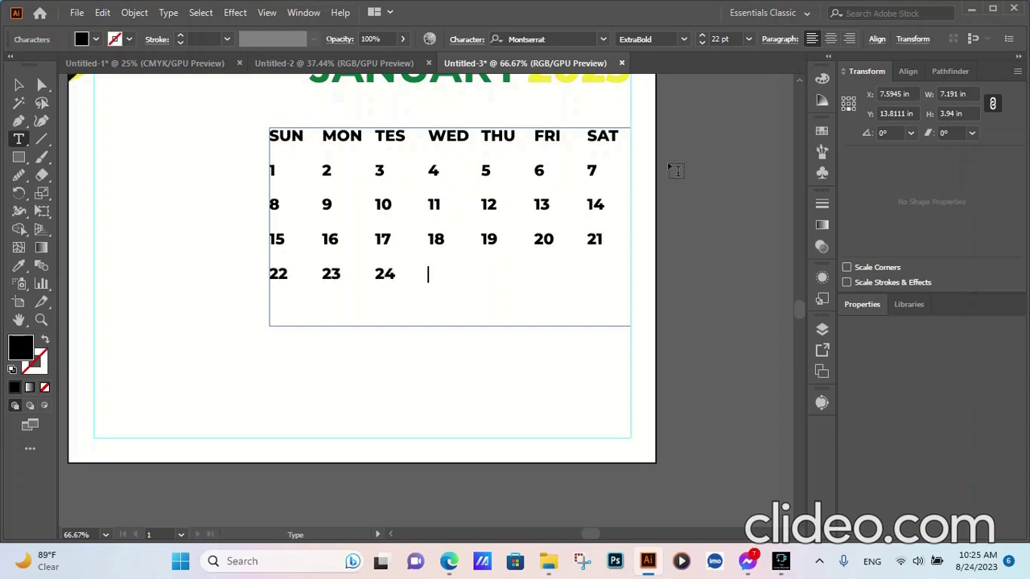
pyautogui.write('25 26 27 28')
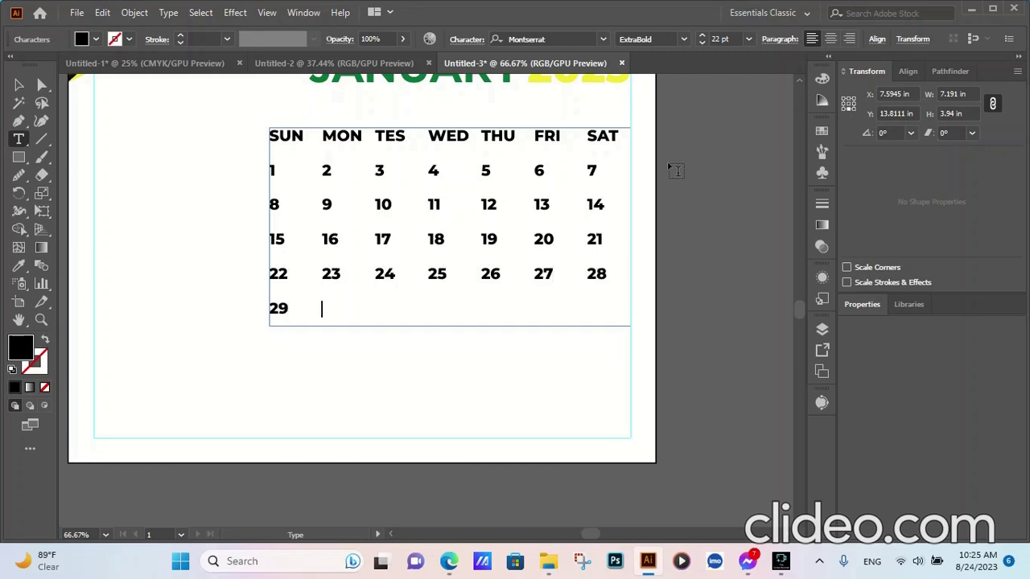
pyautogui.write('30 31 1 2 3 4')
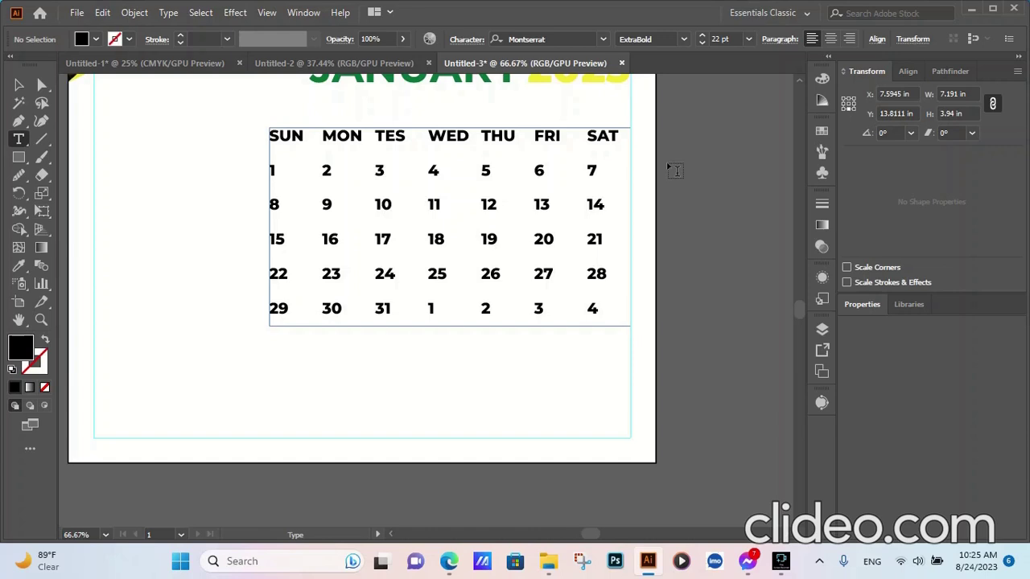
pyautogui.click(19, 84)
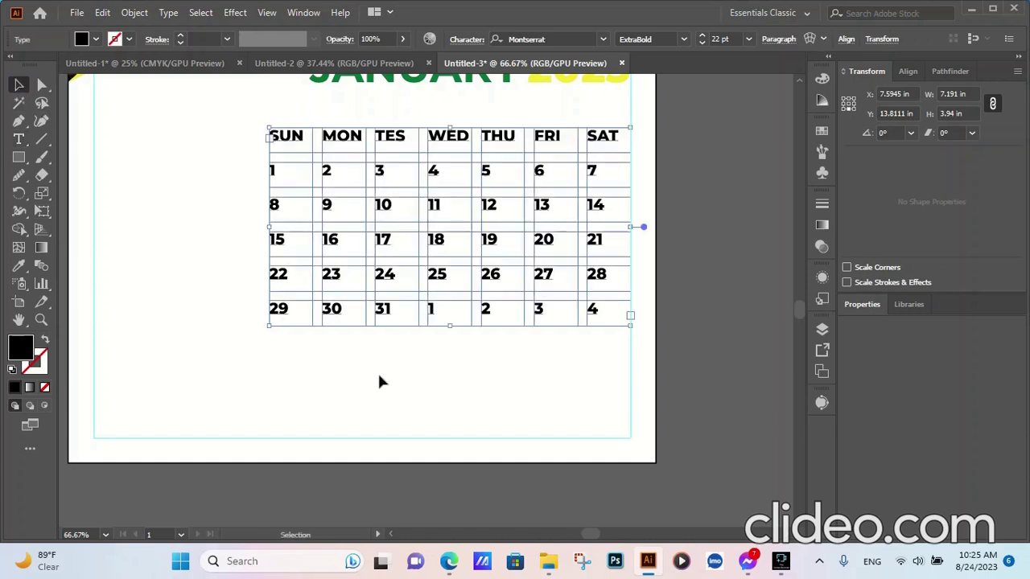
# Color the FRI and SAT headings with the swoosh's yellow using the Eyedropper
pyautogui.click(597, 308)
pyautogui.click(614, 134)
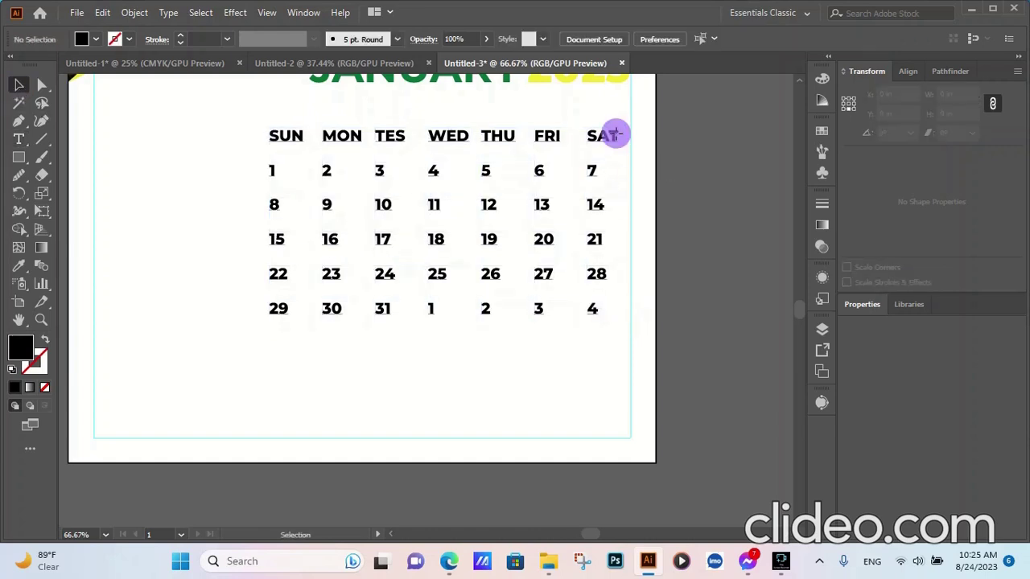
pyautogui.doubleClick(616, 136)
pyautogui.moveTo(618, 136); pyautogui.dragTo(531, 132)
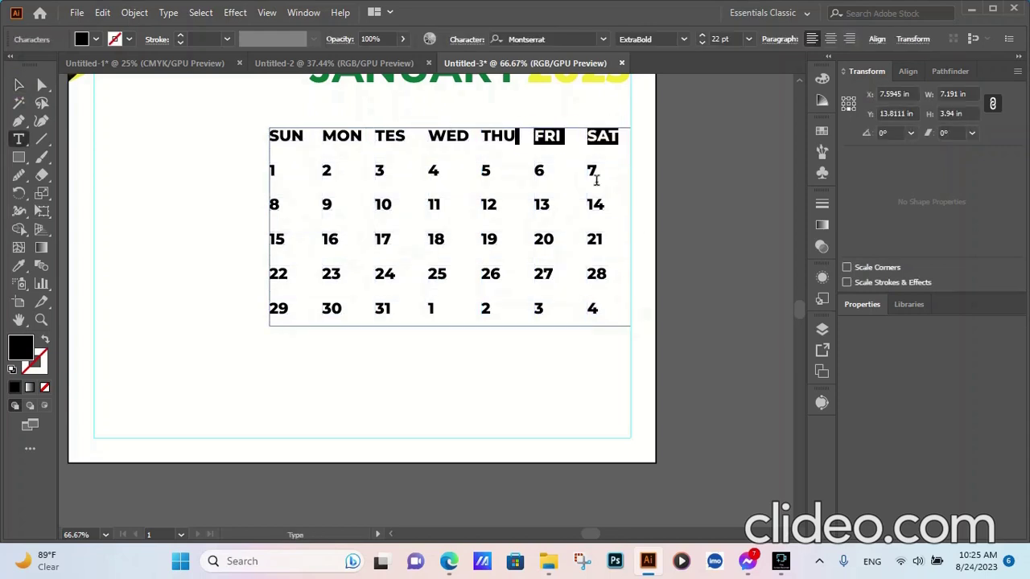
pyautogui.scroll(2, 326, 398)
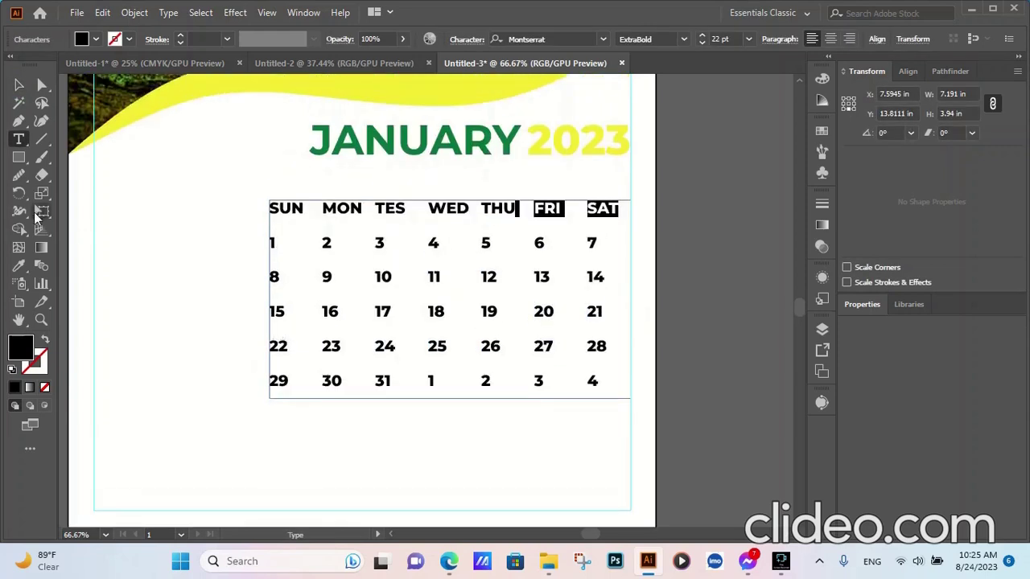
pyautogui.click(18, 270)
pyautogui.click(361, 85)
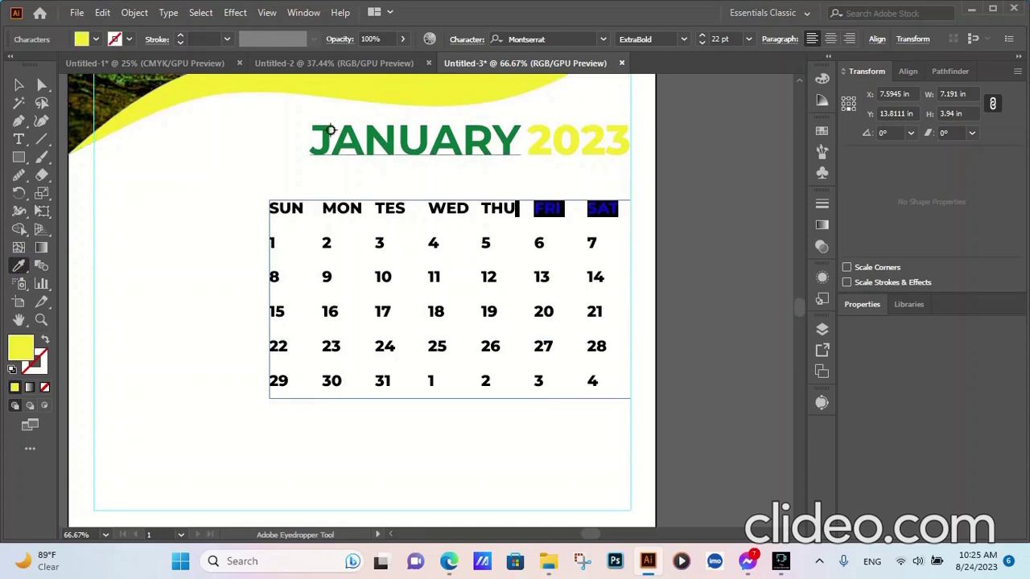
pyautogui.click(21, 87)
pyautogui.click(717, 278)
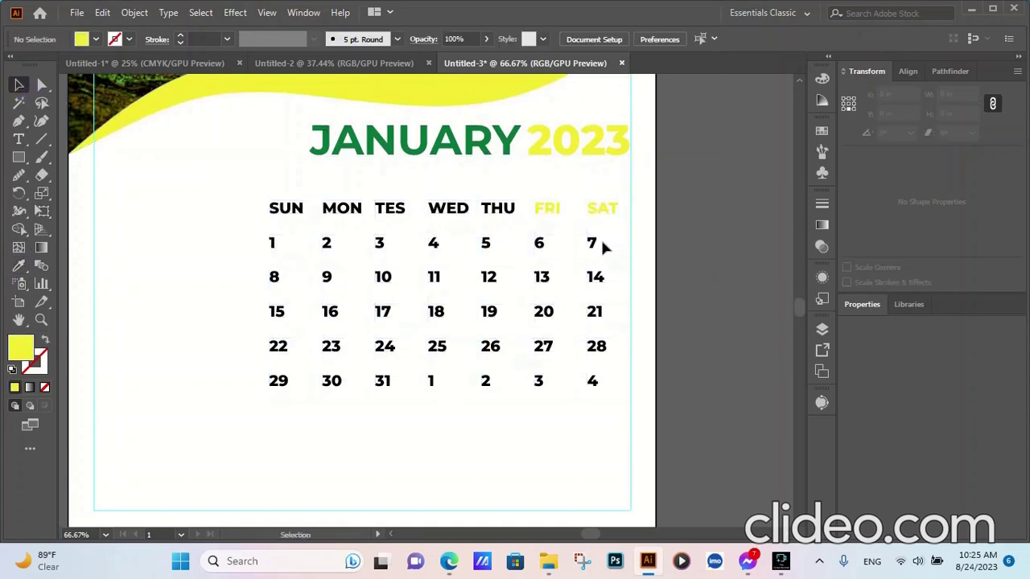
# Center-align the weekday headers and all date numbers in their columns
pyautogui.click(618, 211)
pyautogui.doubleClick(620, 208)
pyautogui.moveTo(620, 208)
pyautogui.mouseDown()
pyautogui.moveTo(271, 226)
pyautogui.moveTo(617, 382)
pyautogui.mouseUp()
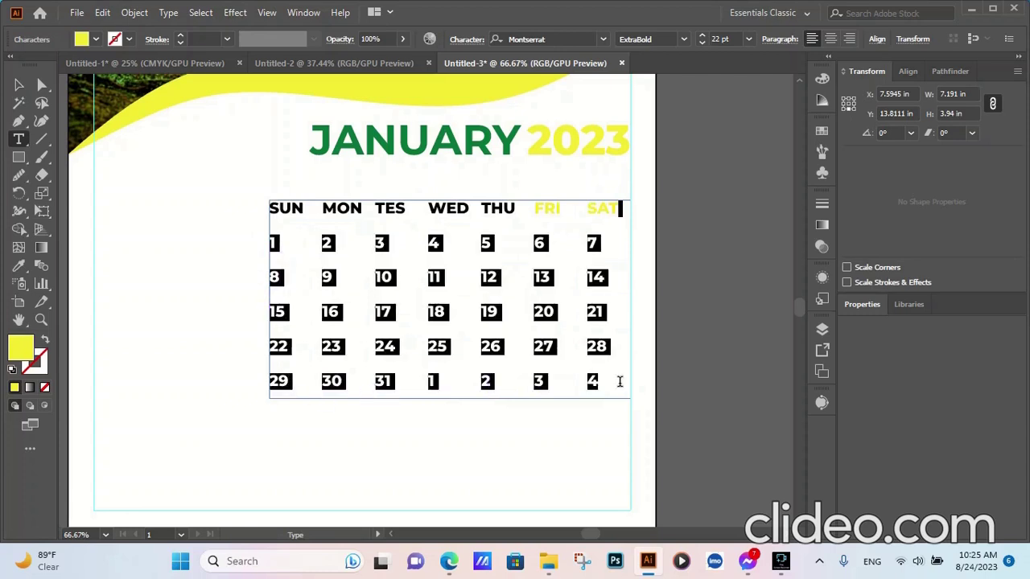
pyautogui.click(731, 306)
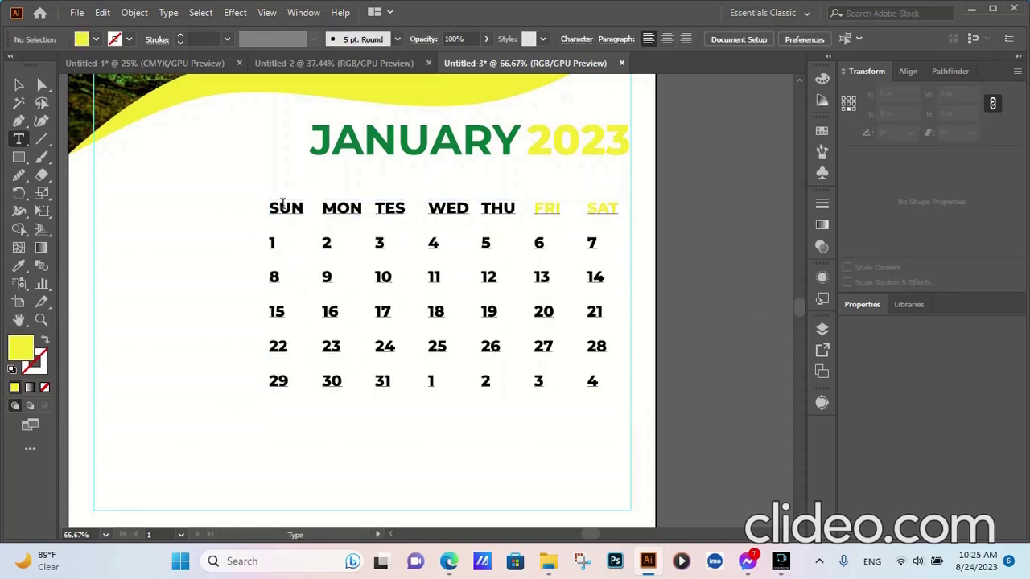
pyautogui.click(271, 209)
pyautogui.doubleClick(271, 209)
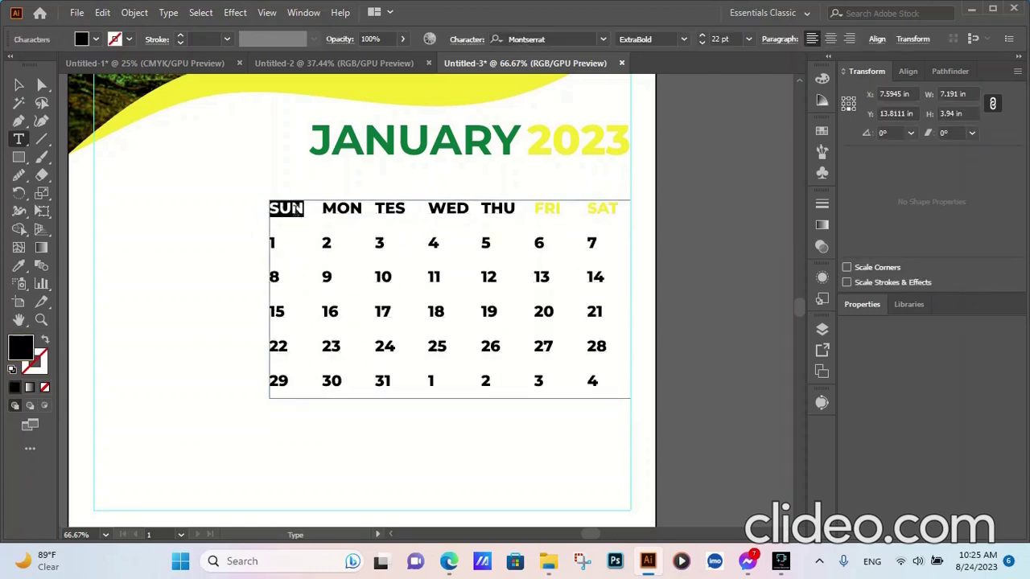
pyautogui.click(293, 233)
pyautogui.moveTo(271, 207); pyautogui.dragTo(633, 388)
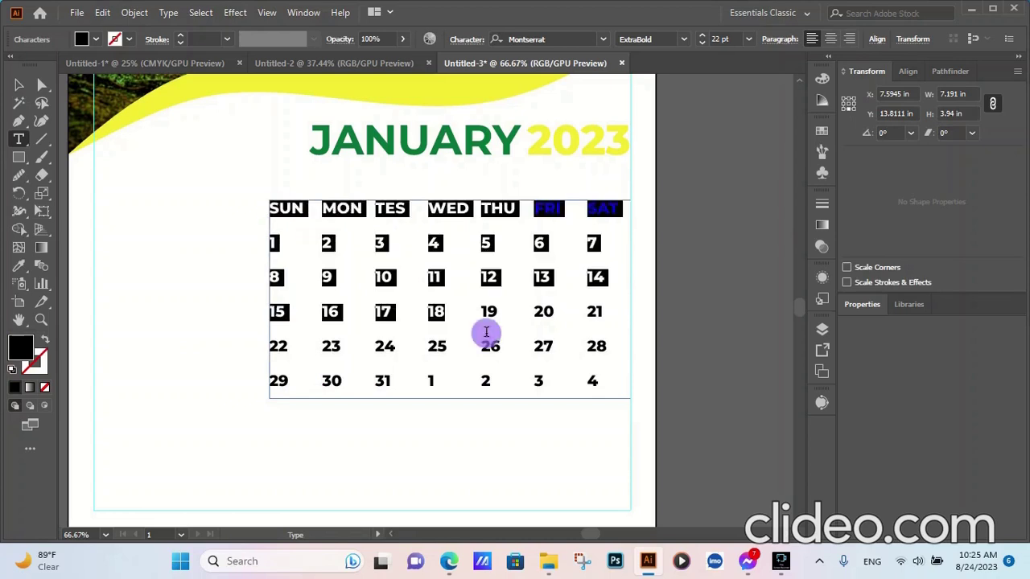
pyautogui.click(832, 38)
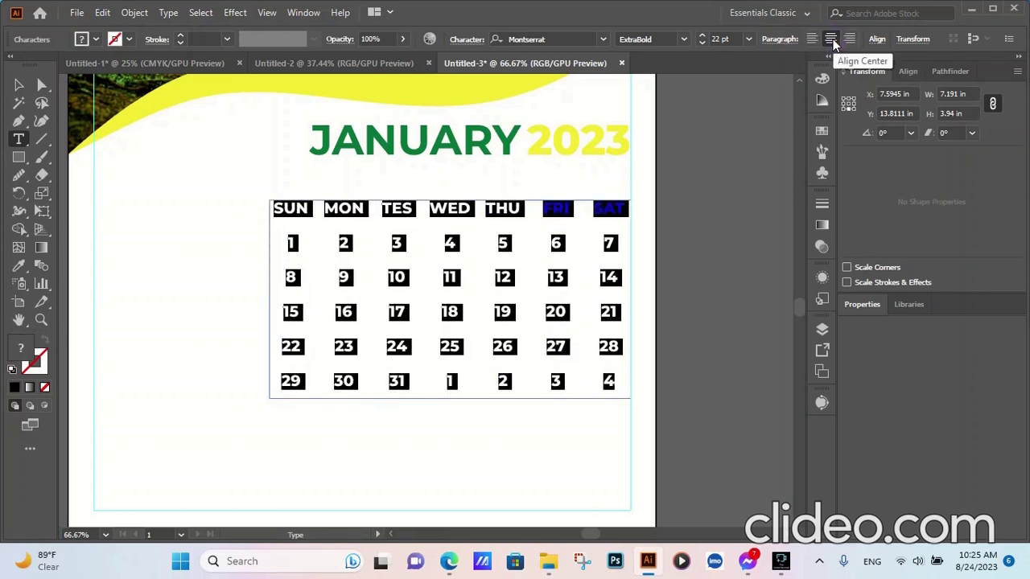
pyautogui.press('Escape')
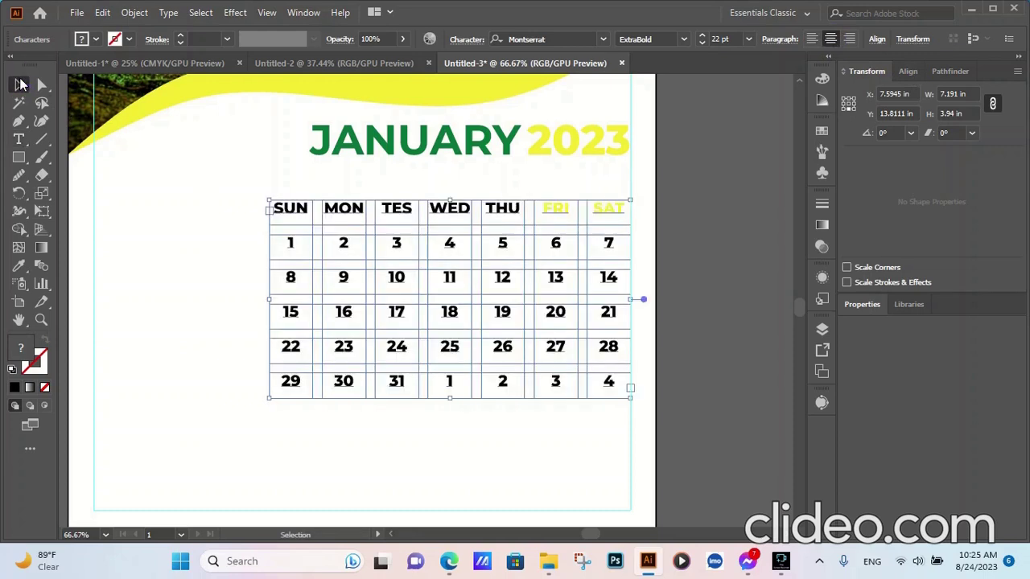
# Color the weekend dates 6, 7, 13 and 14 with the swoosh's yellow
pyautogui.click(609, 238)
pyautogui.click(610, 240)
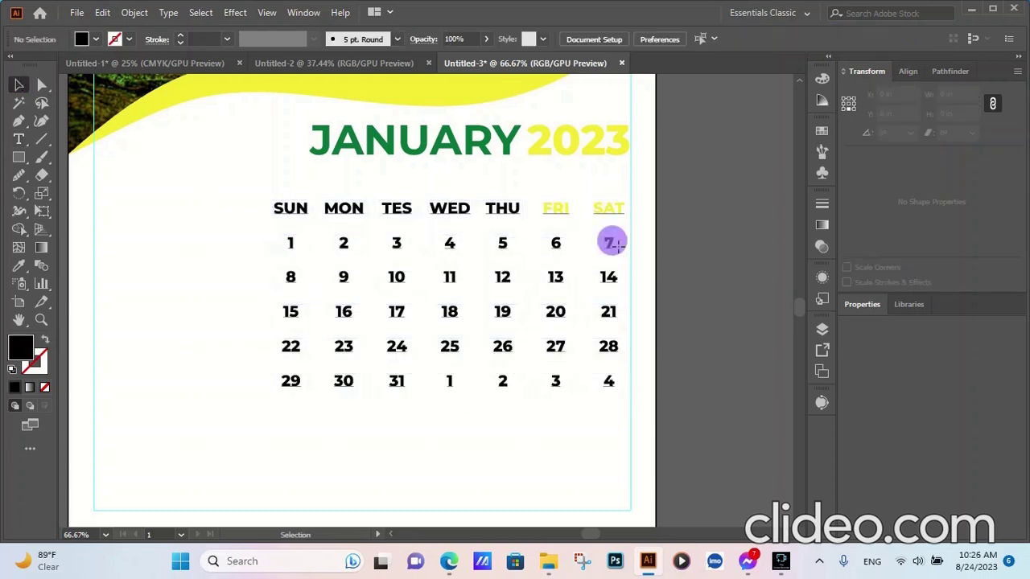
pyautogui.doubleClick(609, 243)
pyautogui.keyDown('shift'); pyautogui.click(555, 243); pyautogui.keyUp('shift')
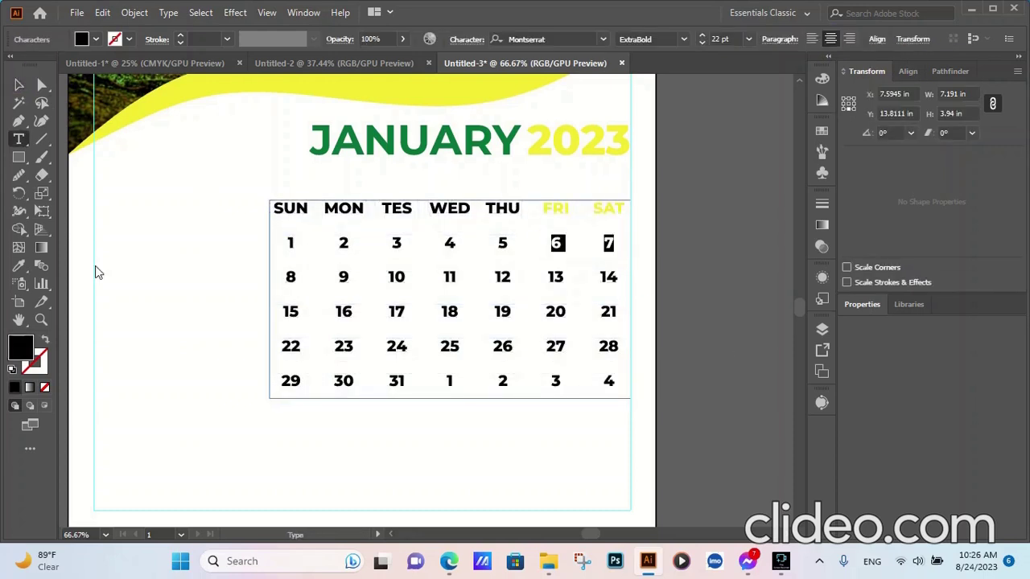
pyautogui.click(19, 265)
pyautogui.click(421, 95)
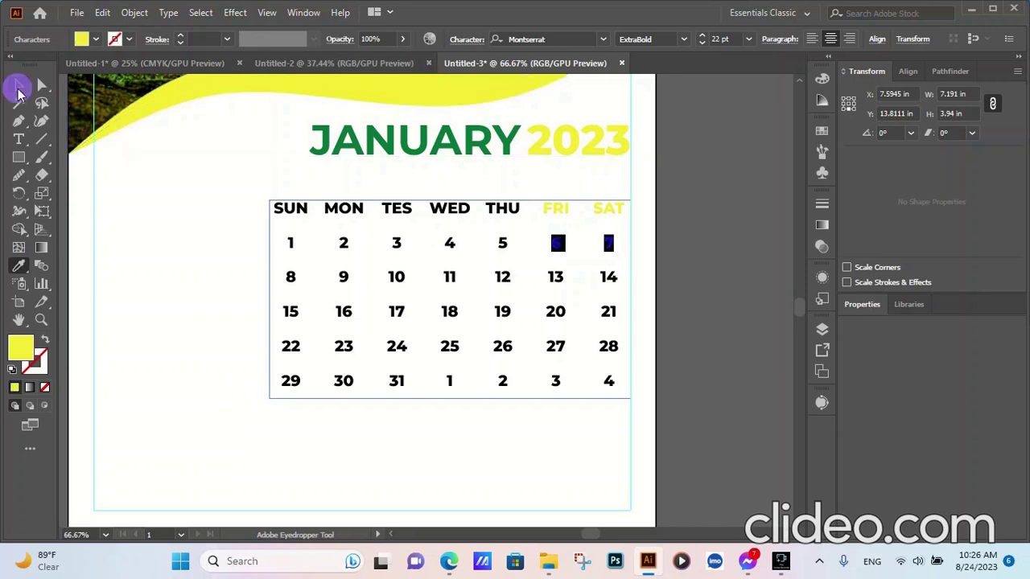
pyautogui.click(18, 84)
pyautogui.click(698, 358)
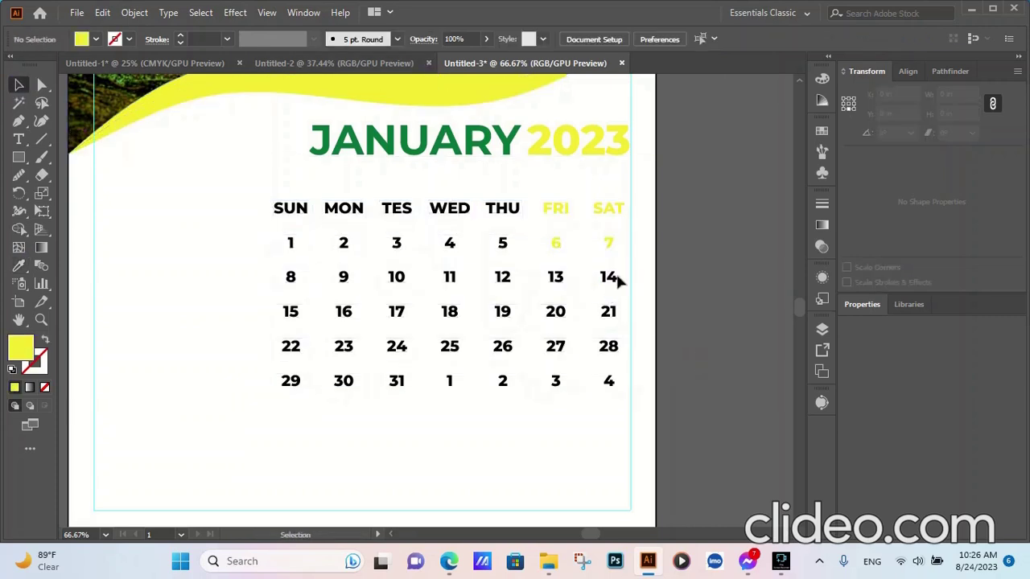
pyautogui.doubleClick(609, 276)
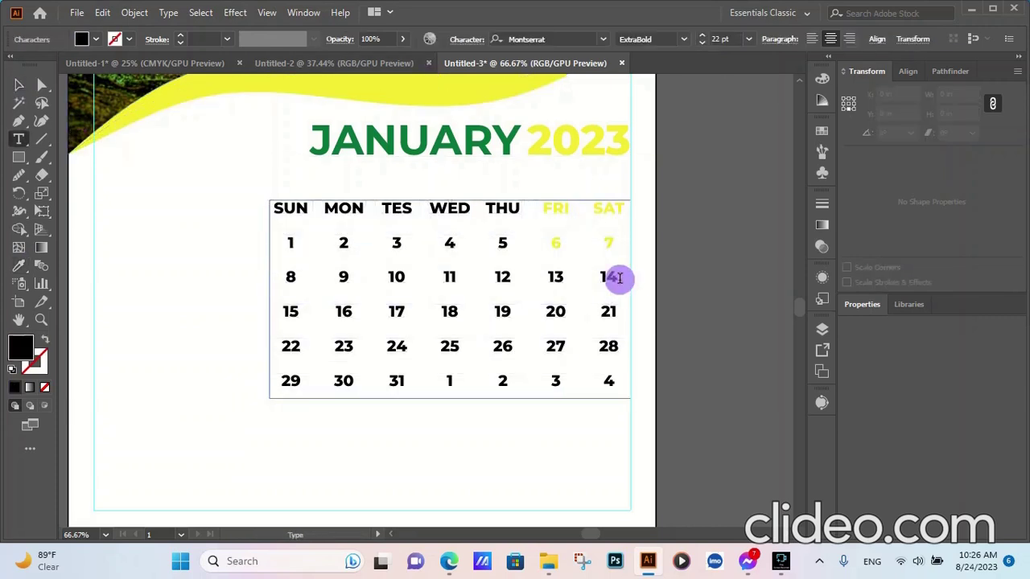
pyautogui.keyDown('shift'); pyautogui.click(543, 278); pyautogui.keyUp('shift')
pyautogui.click(18, 265)
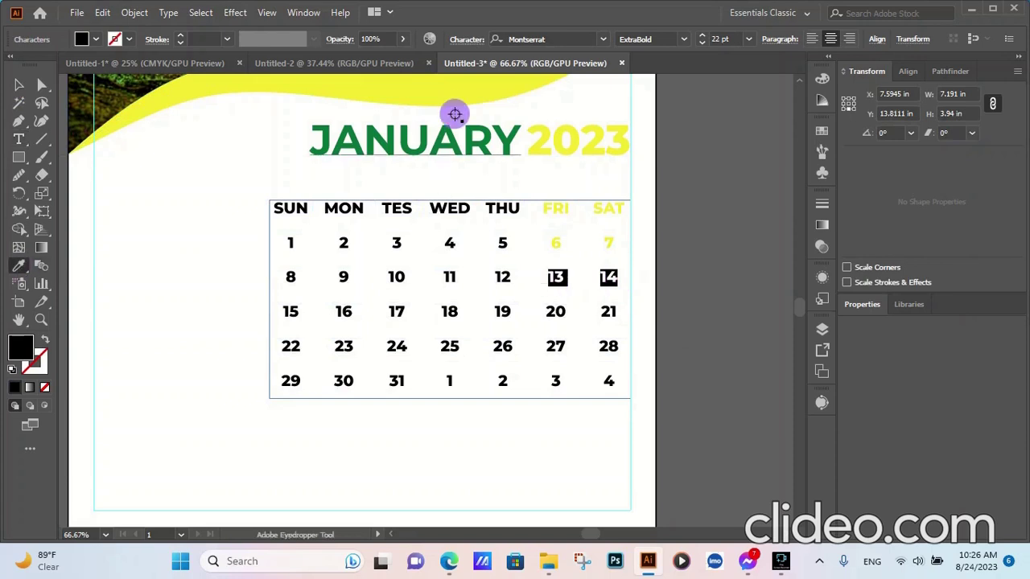
pyautogui.click(456, 99)
pyautogui.click(19, 84)
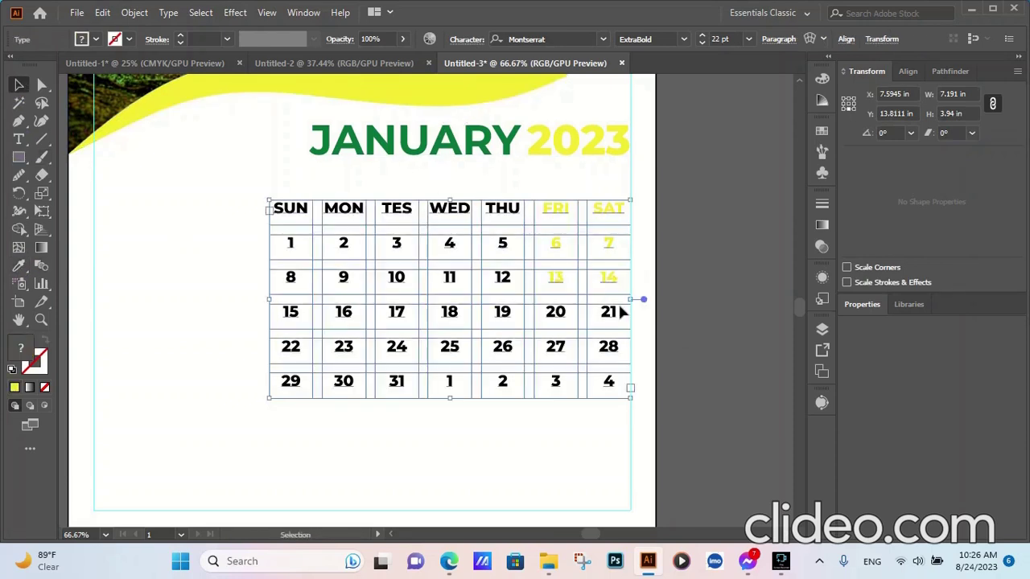
# Color the weekend dates 20, 21, 27 and 28 with the swoosh's yellow
pyautogui.click(610, 312)
pyautogui.doubleClick(610, 313)
pyautogui.keyDown('shift'); pyautogui.click(541, 312); pyautogui.keyUp('shift')
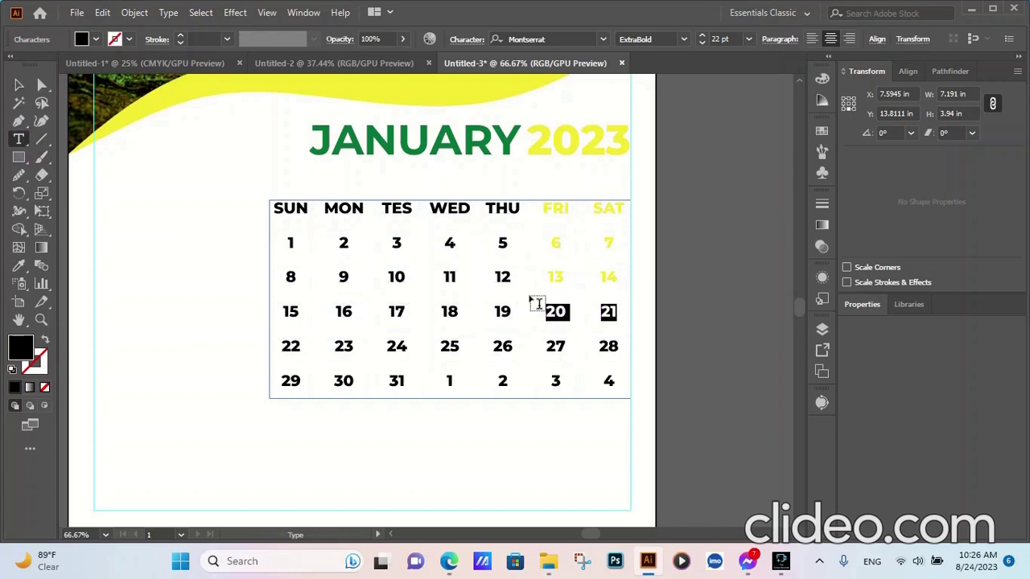
pyautogui.click(18, 266)
pyautogui.click(330, 86)
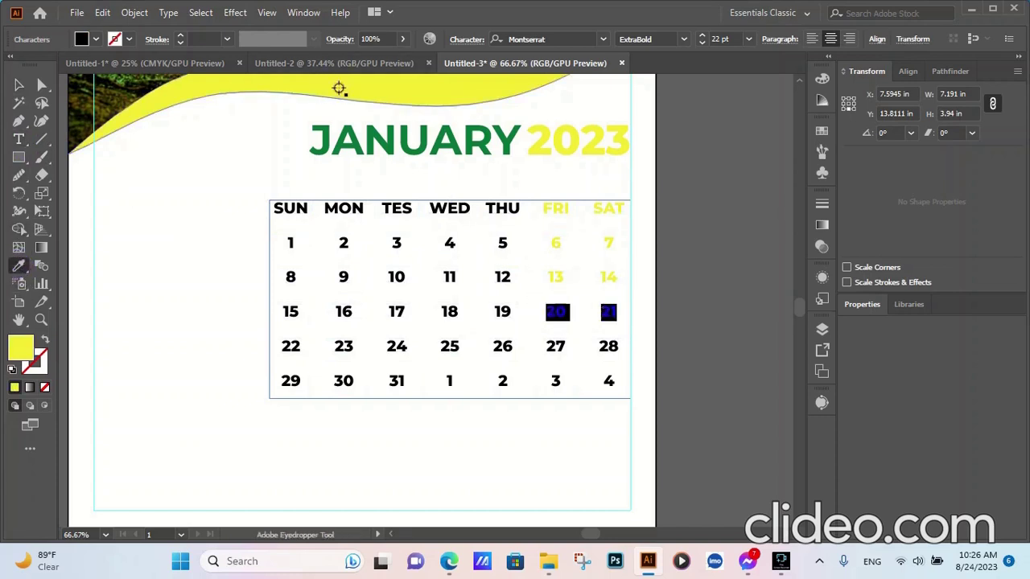
pyautogui.click(616, 347)
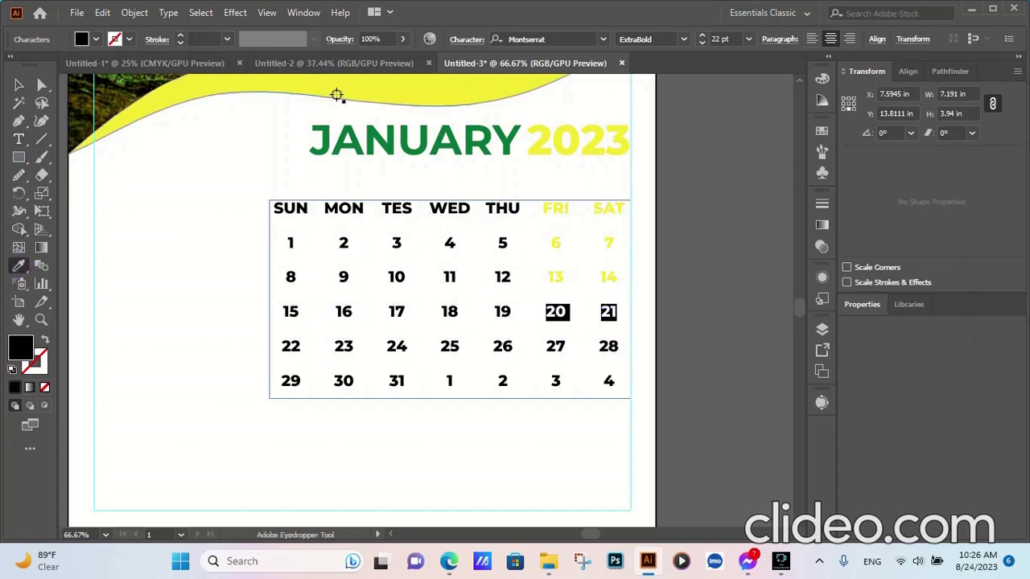
pyautogui.click(349, 91)
pyautogui.click(18, 85)
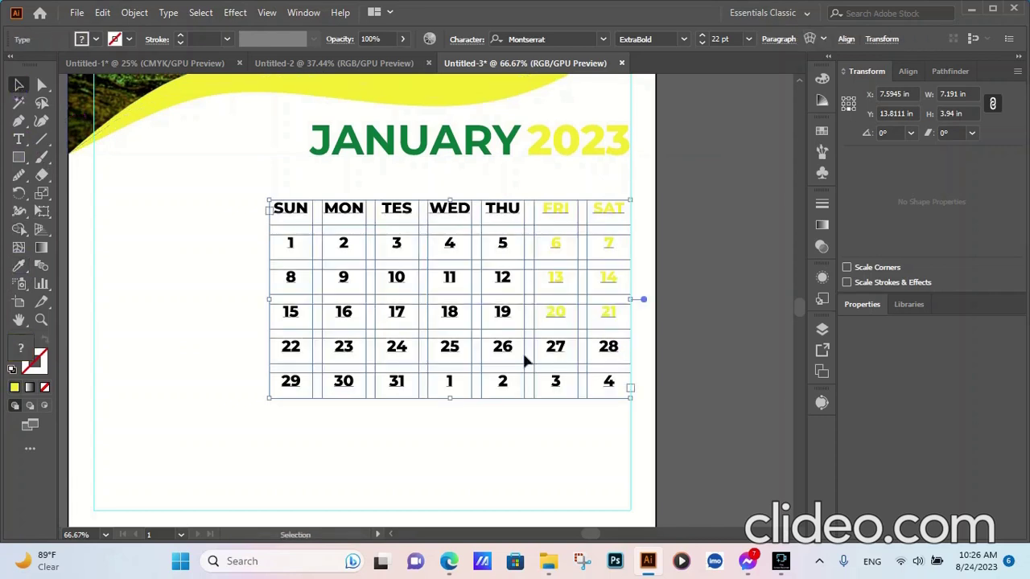
pyautogui.doubleClick(616, 348)
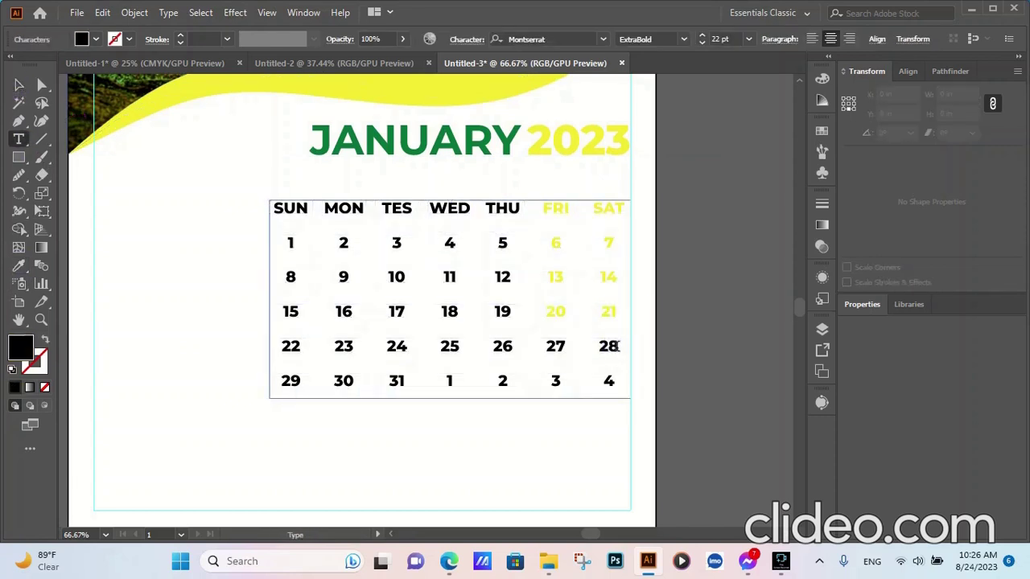
pyautogui.moveTo(618, 347); pyautogui.dragTo(492, 345)
pyautogui.click(492, 344)
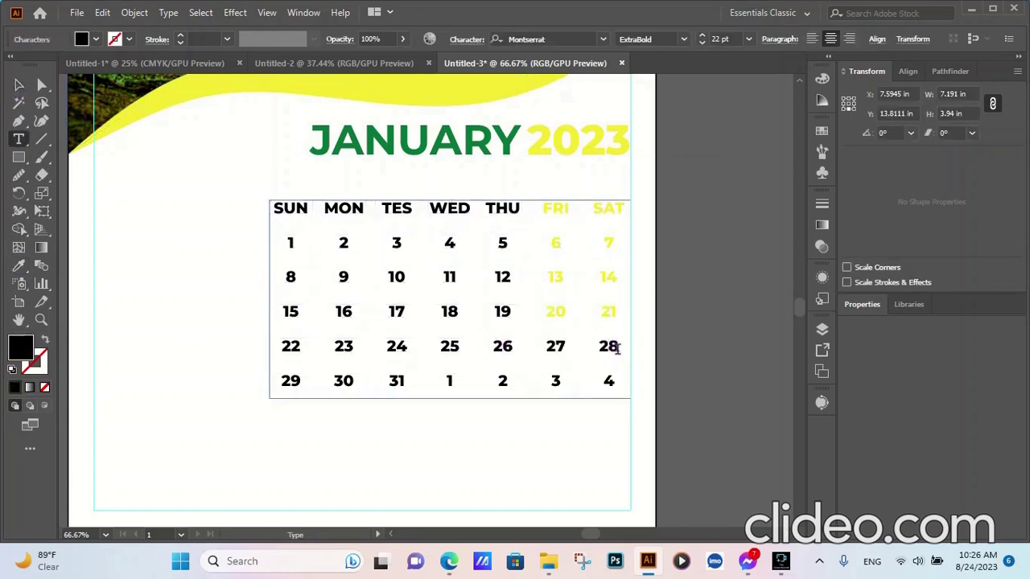
pyautogui.moveTo(622, 347); pyautogui.dragTo(542, 347)
pyautogui.click(19, 265)
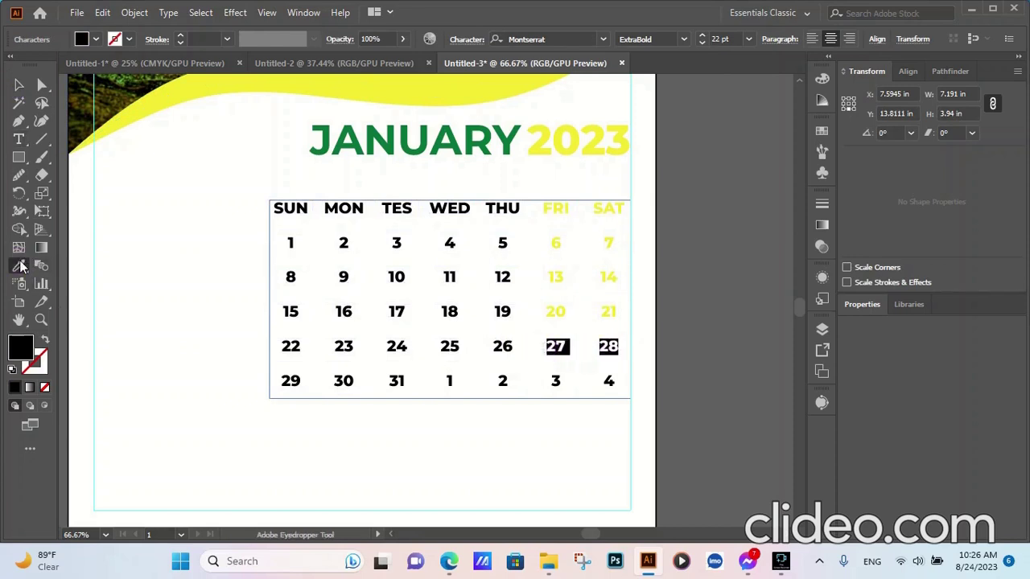
pyautogui.click(417, 97)
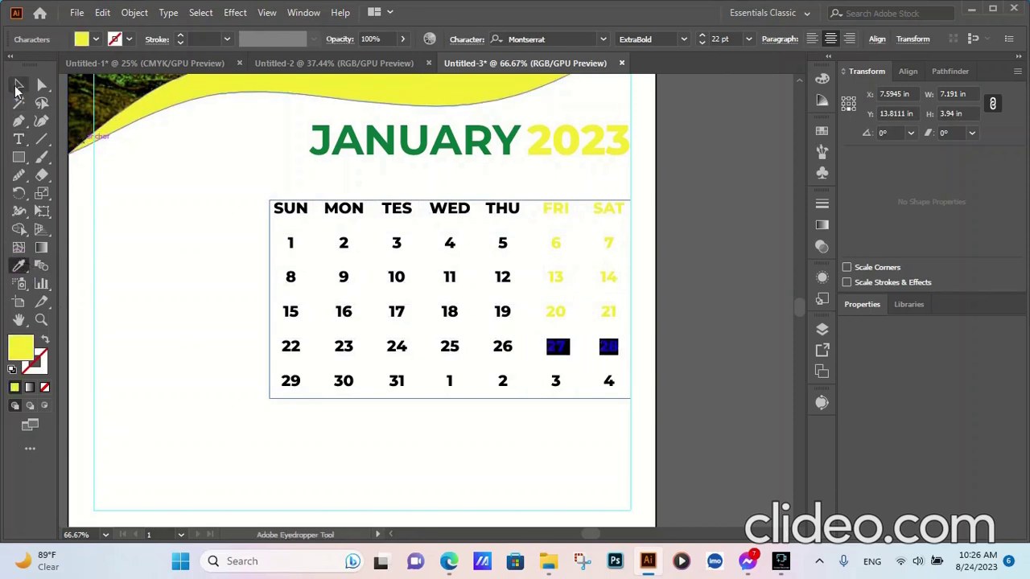
pyautogui.click(18, 85)
# Color the last-row weekend dates 3 and 4 with the swoosh's yellow
pyautogui.click(613, 387)
pyautogui.doubleClick(613, 386)
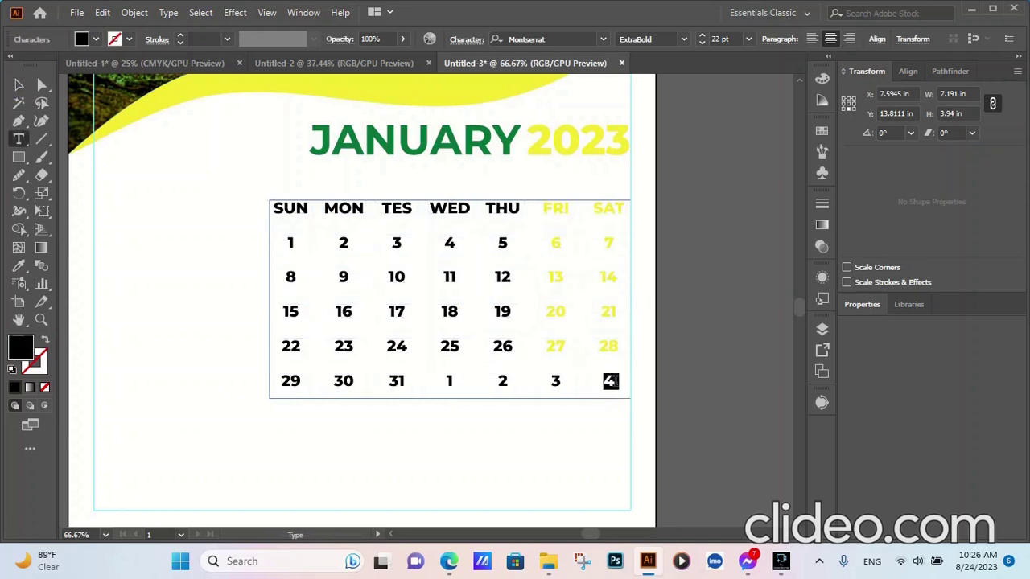
pyautogui.keyDown('shift'); pyautogui.doubleClick(557, 380); pyautogui.keyUp('shift')
pyautogui.click(18, 266)
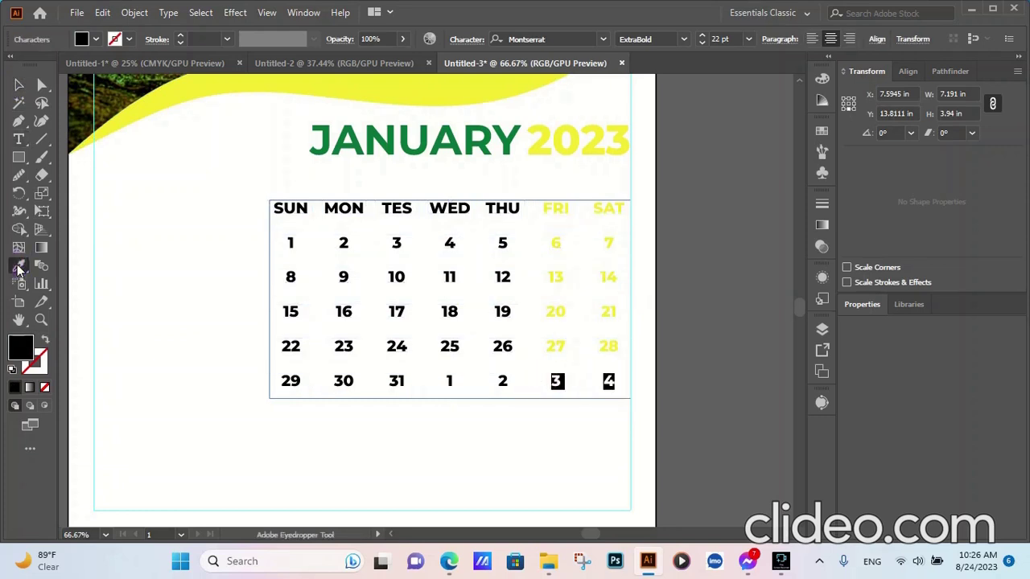
pyautogui.click(442, 87)
pyautogui.click(18, 84)
pyautogui.click(558, 313)
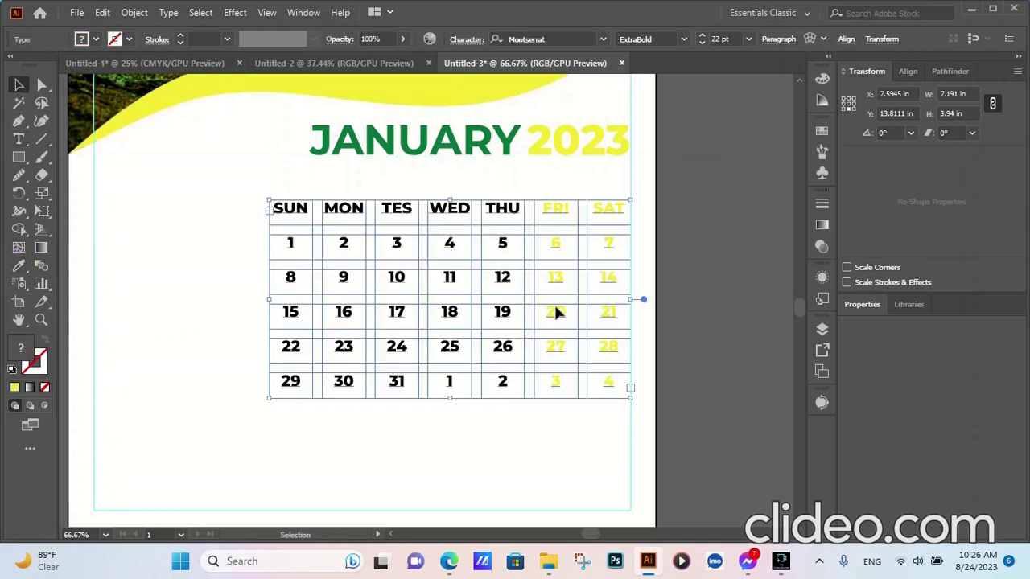
pyautogui.doubleClick(617, 384)
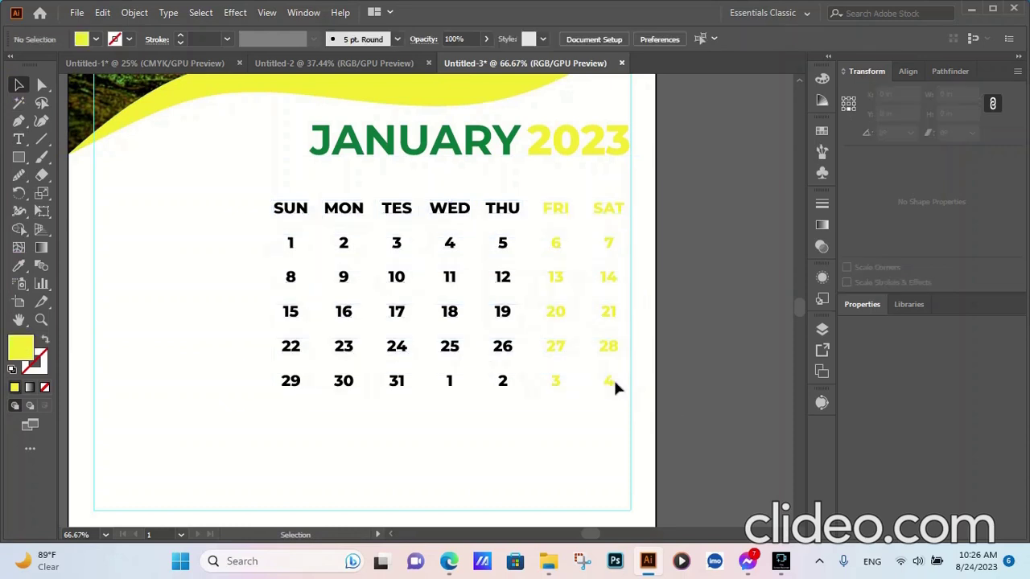
# Set the last-row next-month dates 1, 2, 3 and 4 to 25% opacity
pyautogui.doubleClick(618, 383)
pyautogui.moveTo(618, 382); pyautogui.dragTo(426, 380)
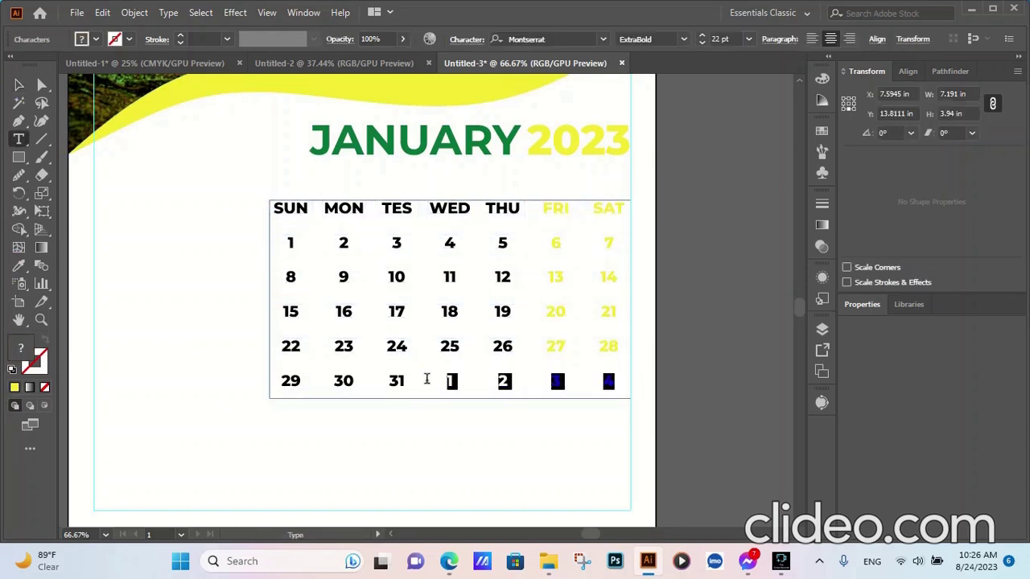
pyautogui.click(396, 40)
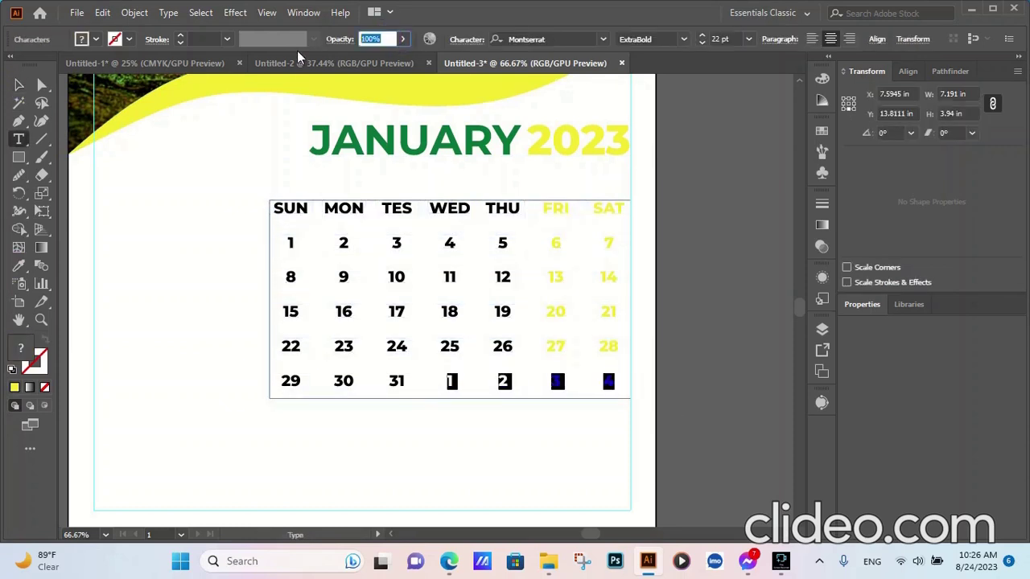
pyautogui.write('25')
pyautogui.click(19, 84)
pyautogui.click(698, 383)
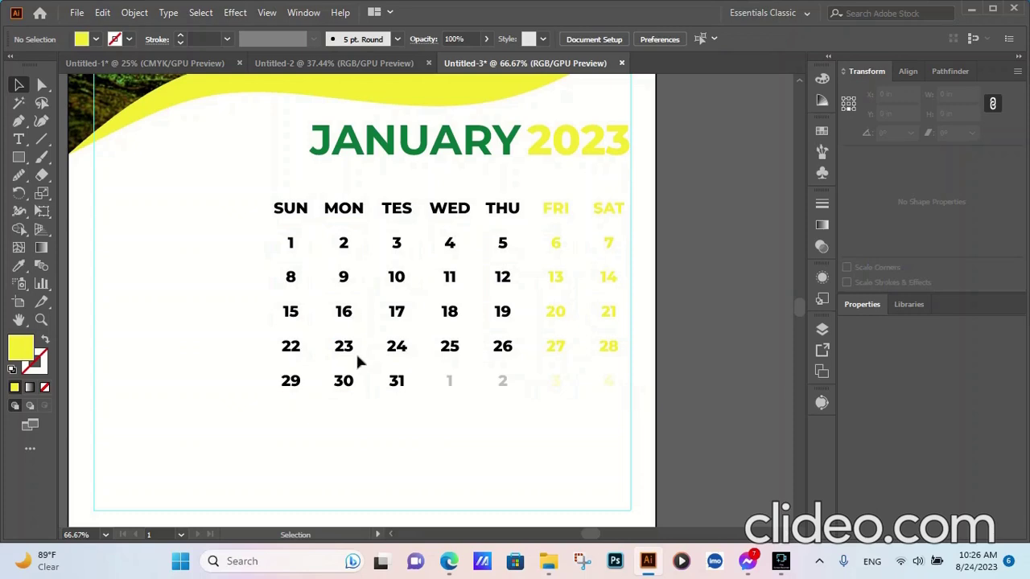
pyautogui.scroll(-1, 358, 362)
pyautogui.scroll(-1, 346, 354)
# Draw a header bar rectangle across the weekday row and bring the calendar grid to front
pyautogui.click(19, 159)
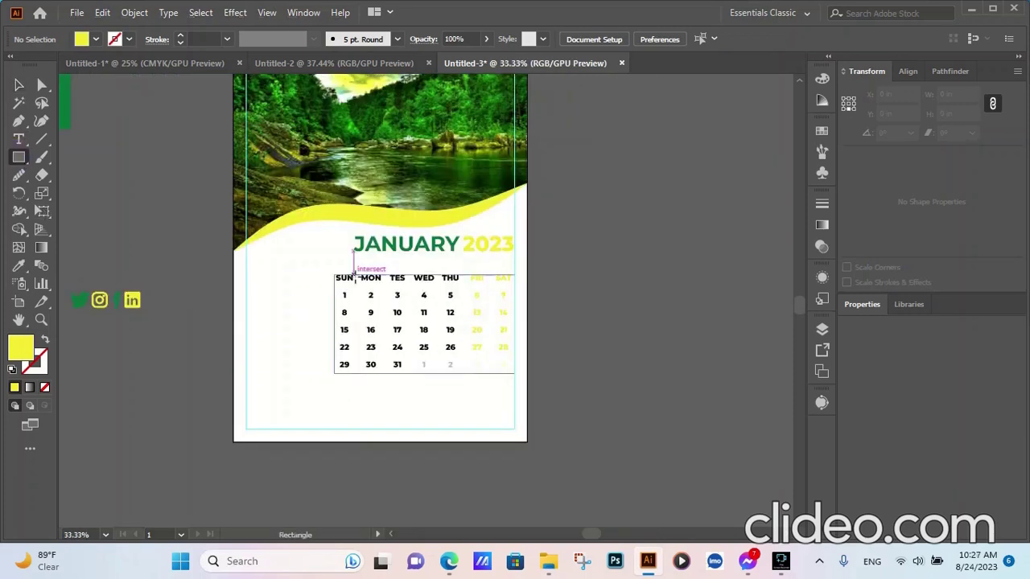
pyautogui.scroll(3, 356, 287)
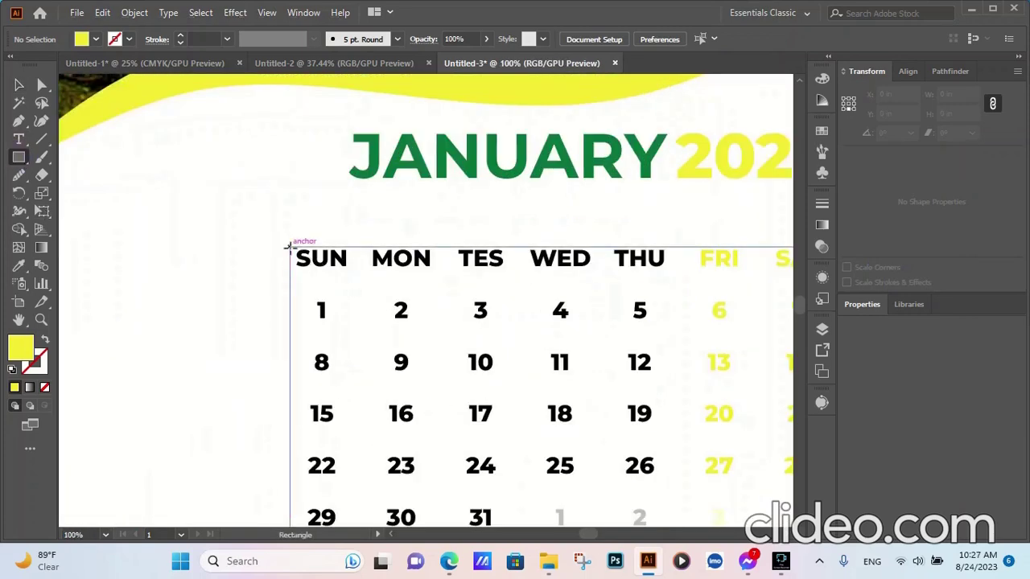
pyautogui.moveTo(287, 245)
pyautogui.mouseDown()
pyautogui.moveTo(627, 275)
pyautogui.moveTo(621, 279)
pyautogui.mouseUp()
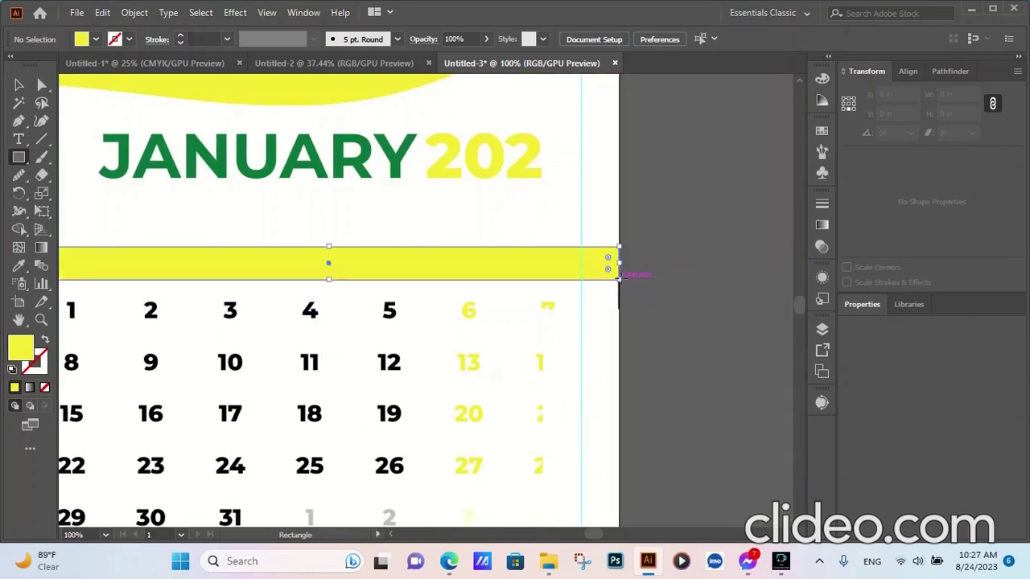
pyautogui.scroll(-2, 784, 259)
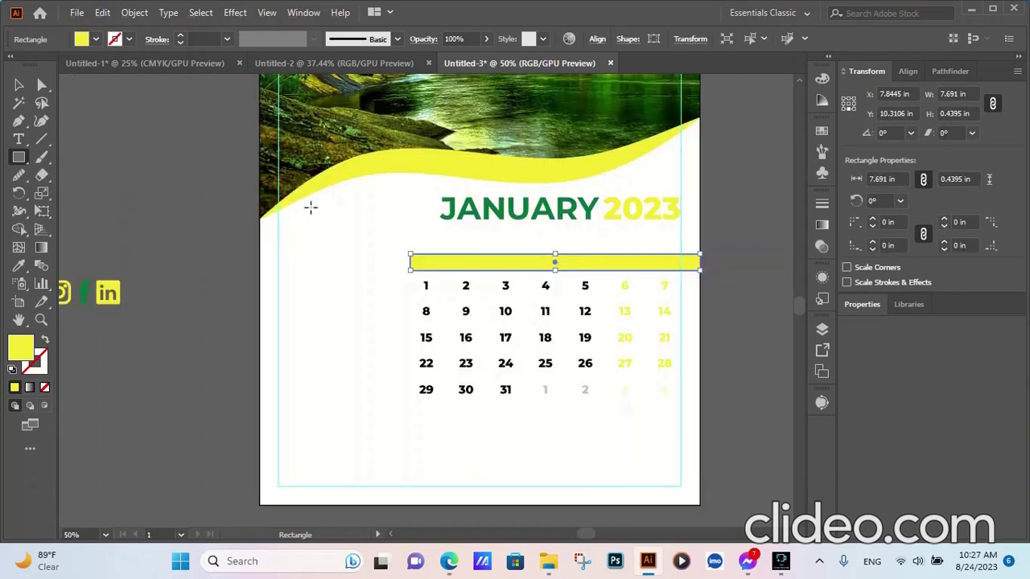
pyautogui.click(19, 84)
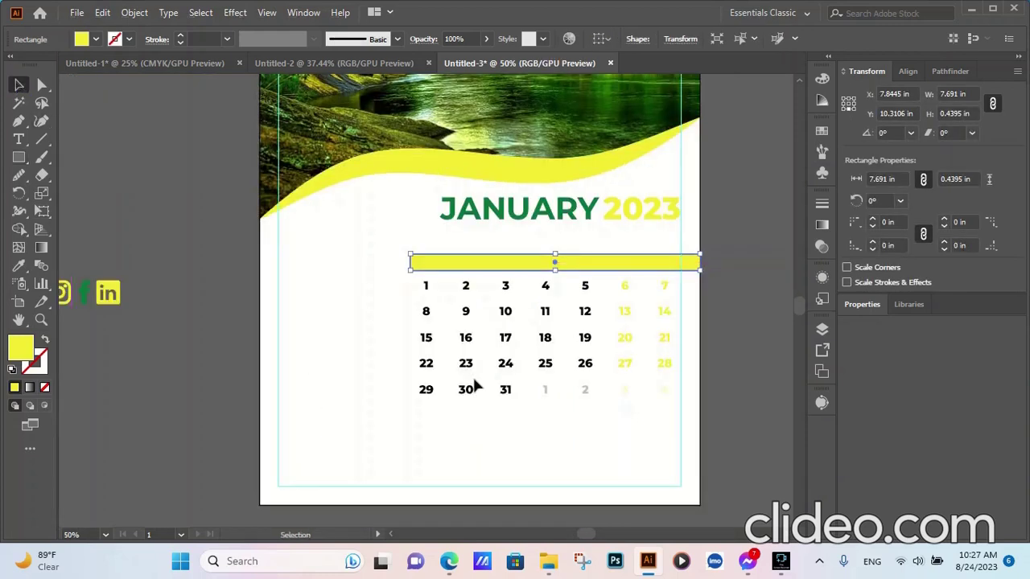
pyautogui.click(506, 315)
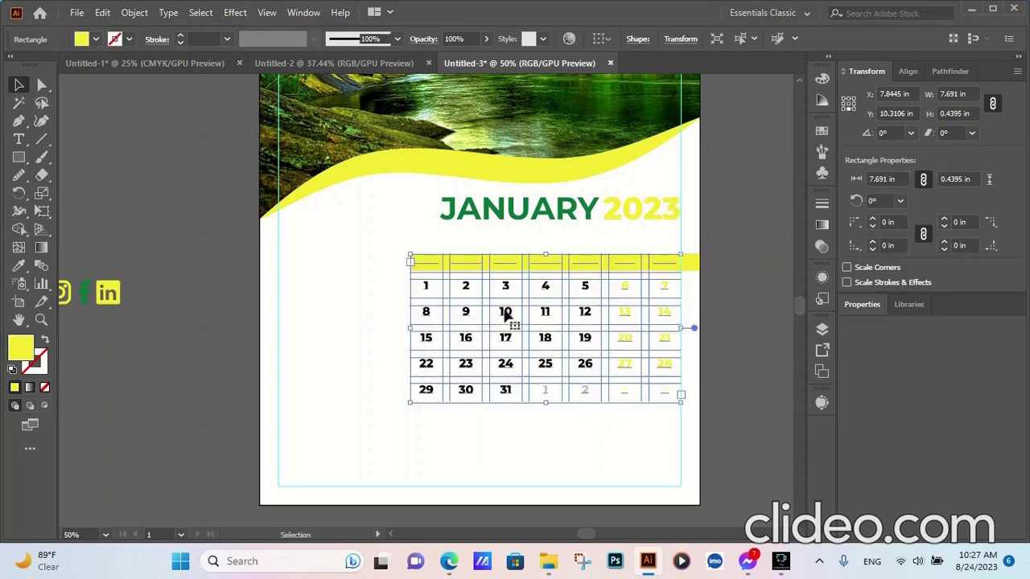
pyautogui.rightClick(505, 314)
pyautogui.moveTo(548, 466)
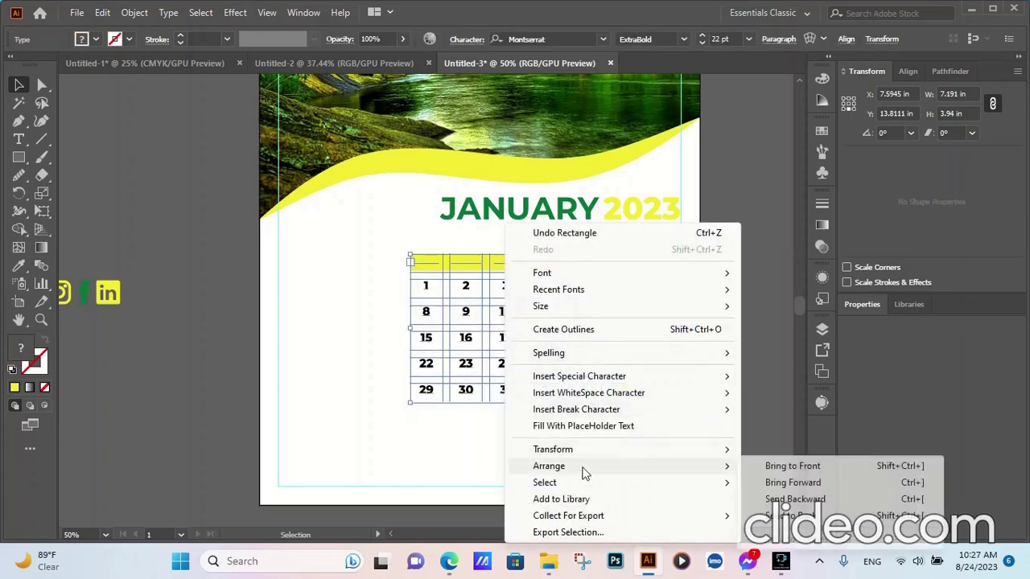
pyautogui.click(772, 468)
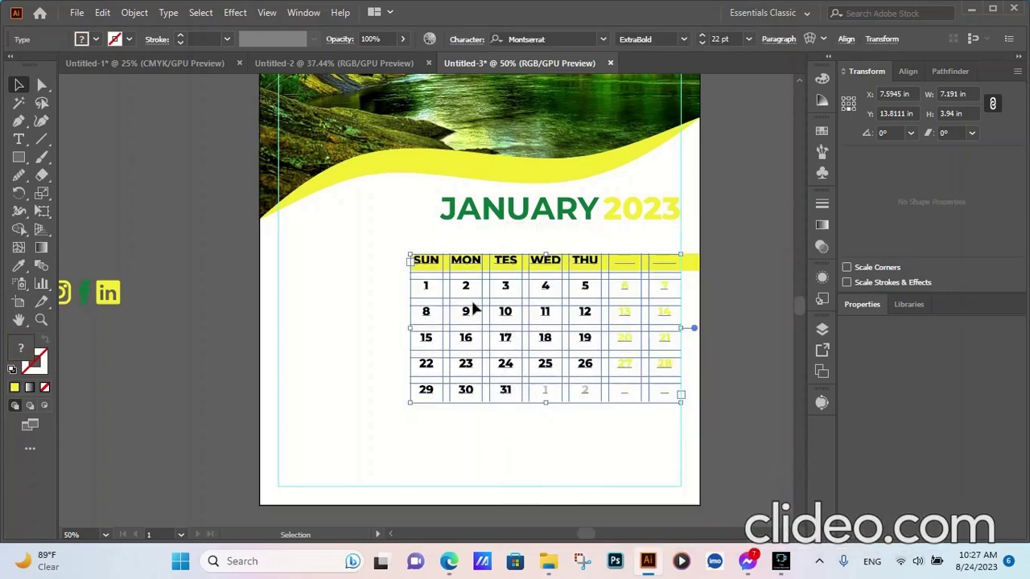
# Trim the yellow header bar's right end back to the margin guide
pyautogui.click(740, 274)
pyautogui.click(694, 265)
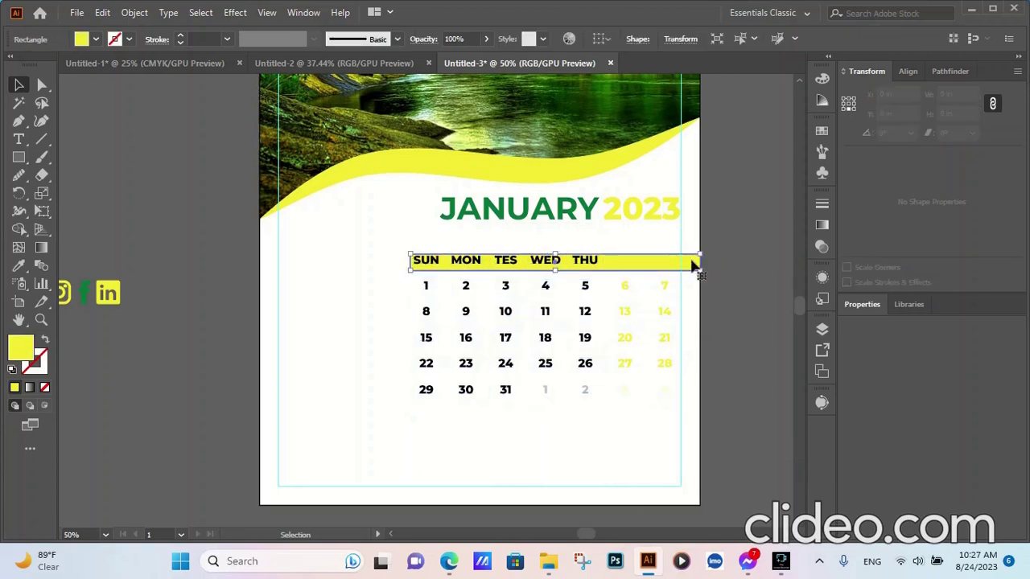
pyautogui.scroll(2, 693, 266)
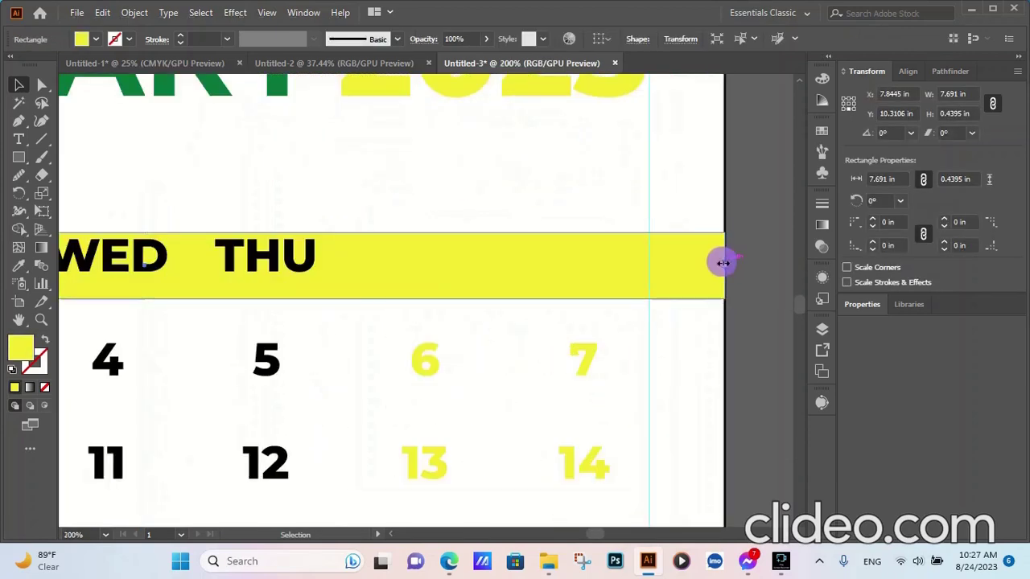
pyautogui.moveTo(724, 263); pyautogui.dragTo(650, 265)
pyautogui.keyDown('alt'); pyautogui.scroll(-3, 661, 268); pyautogui.keyUp('alt')
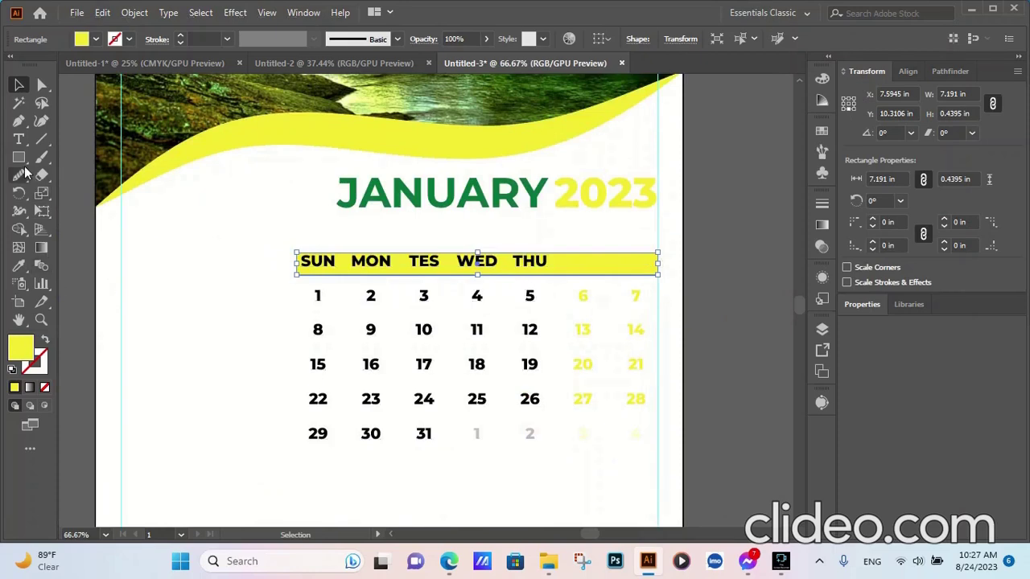
pyautogui.click(19, 266)
# Fill the weekday header bar with the green swatch colour
pyautogui.keyDown('alt'); pyautogui.scroll(-4, 375, 159); pyautogui.keyUp('alt')
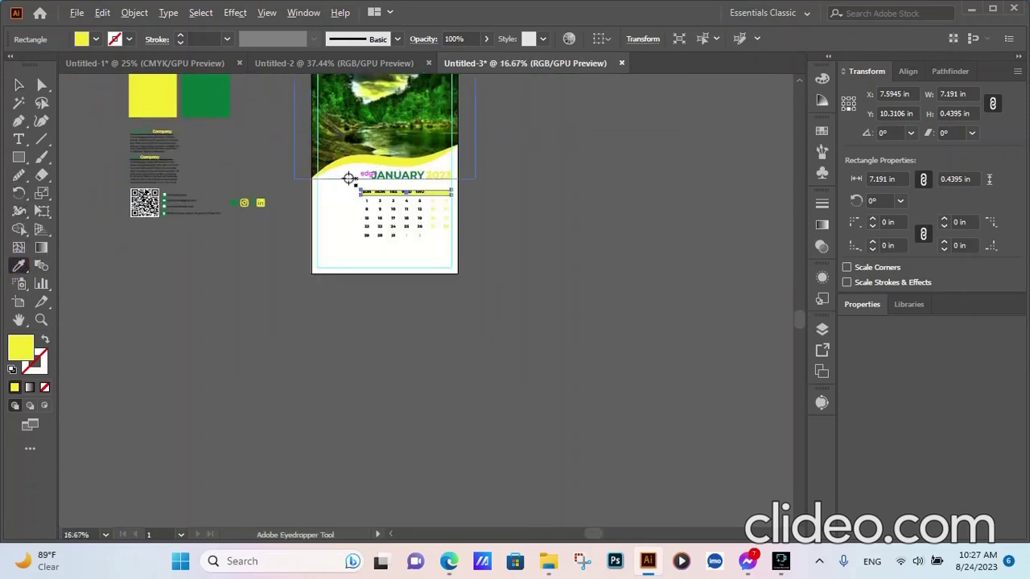
pyautogui.click(202, 93)
pyautogui.click(19, 85)
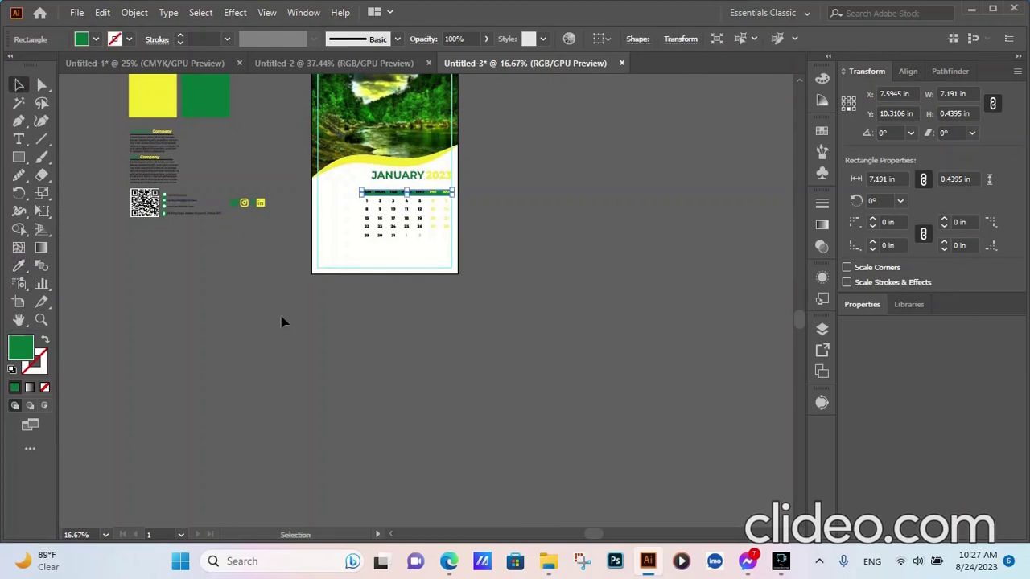
pyautogui.click(283, 319)
# Nudge the green header bar slightly upward behind the SUN–SAT labels
pyautogui.keyDown('alt'); pyautogui.scroll(4, 375, 197); pyautogui.keyUp('alt')
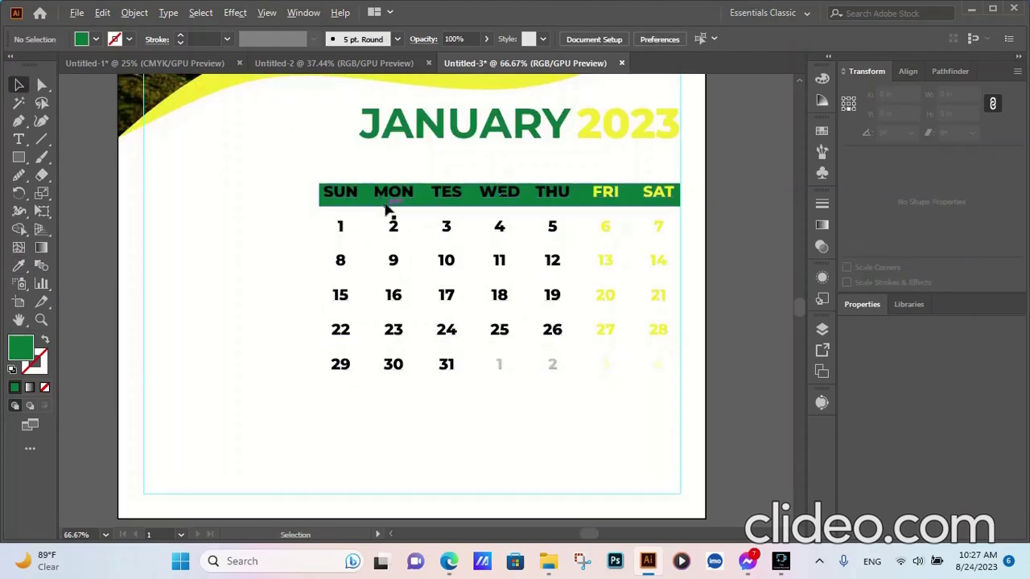
pyautogui.keyDown('alt'); pyautogui.scroll(1, 386, 208); pyautogui.keyUp('alt')
pyautogui.click(454, 205)
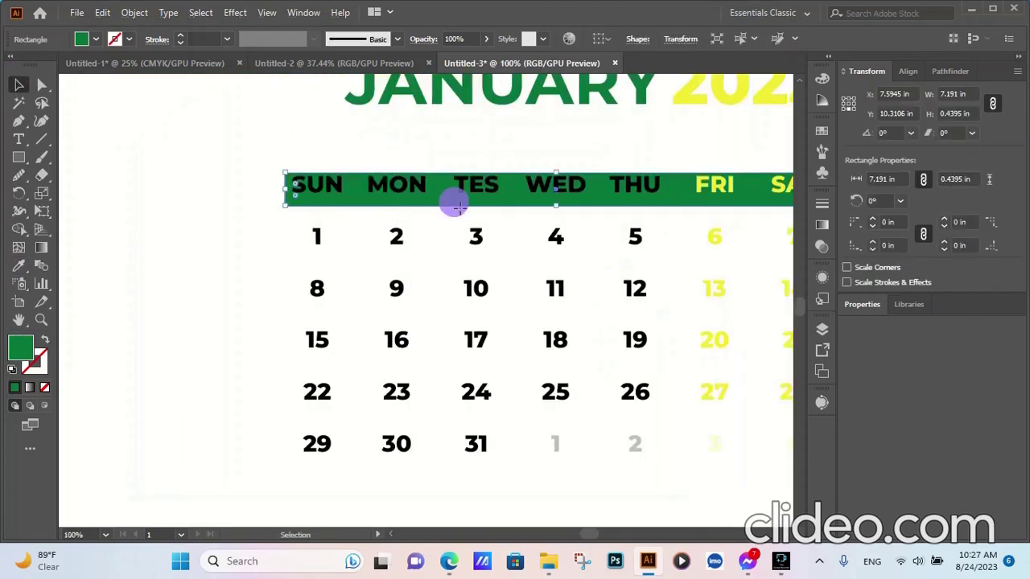
pyautogui.moveTo(456, 206); pyautogui.dragTo(452, 203)
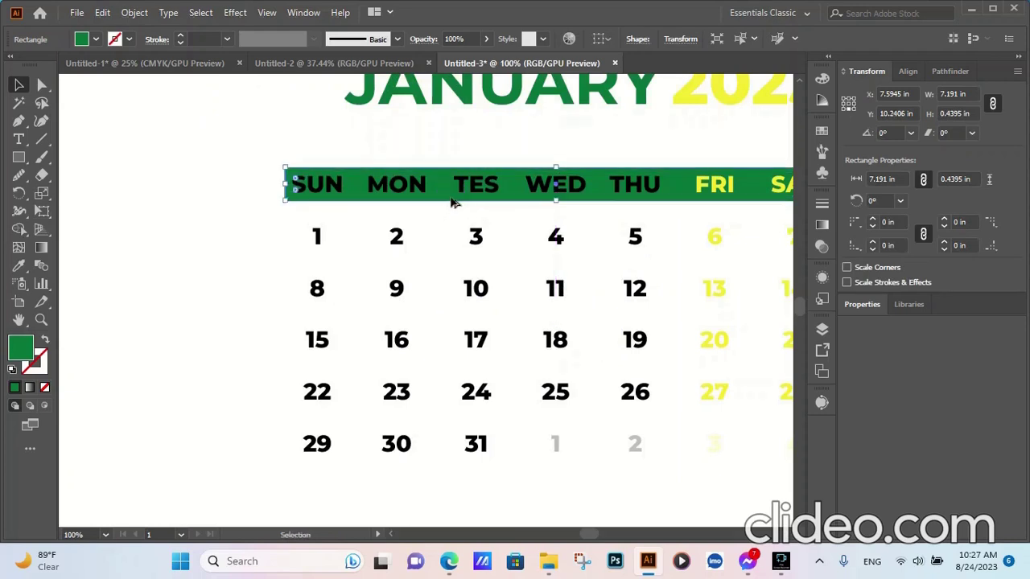
pyautogui.keyDown('alt'); pyautogui.scroll(-2, 417, 200); pyautogui.keyUp('alt')
pyautogui.click(689, 204)
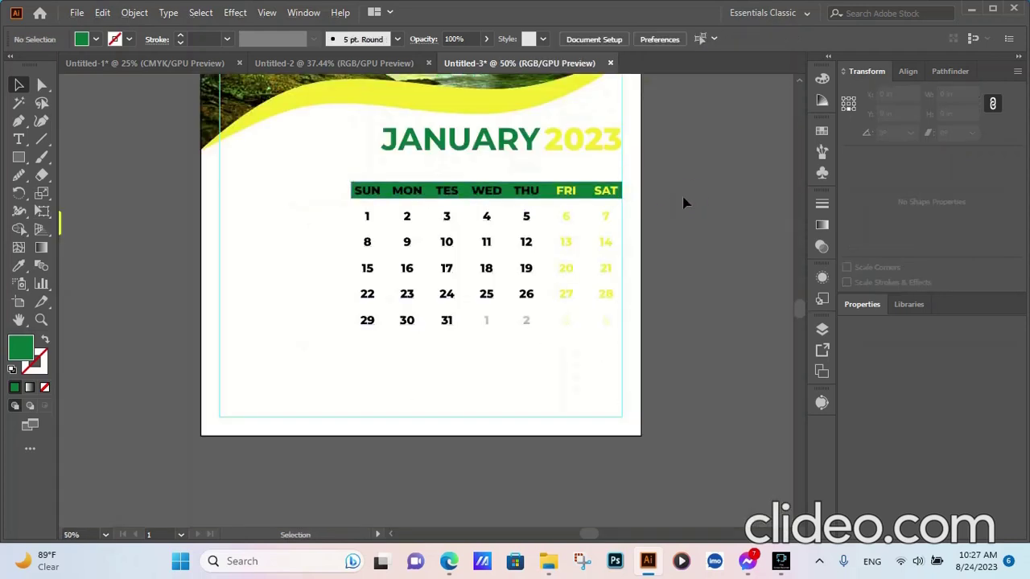
pyautogui.keyDown('alt'); pyautogui.scroll(-1, 683, 203); pyautogui.keyUp('alt')
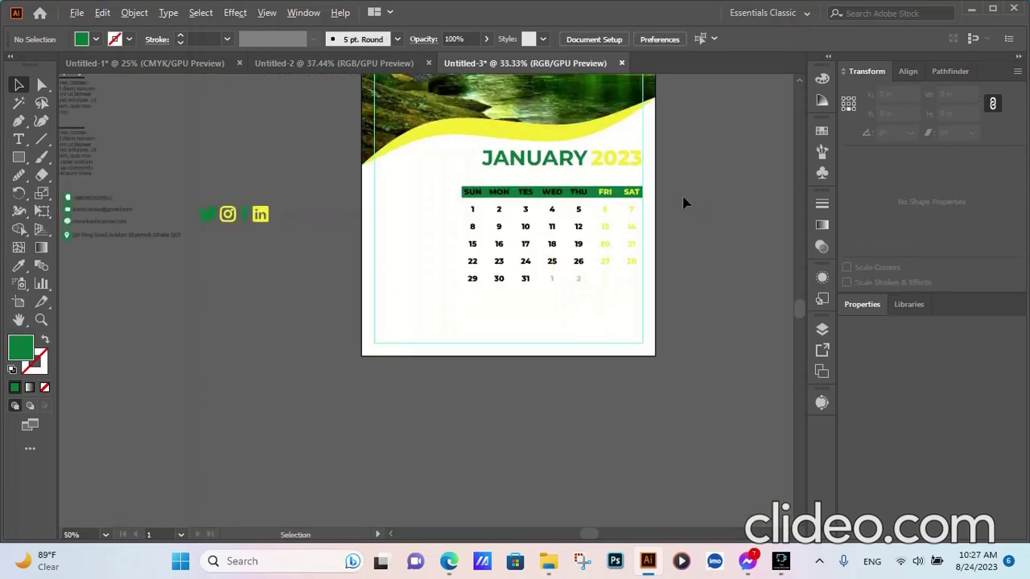
# Move JANUARY slightly left of 2023 and vertically center-align the two words
pyautogui.click(608, 166)
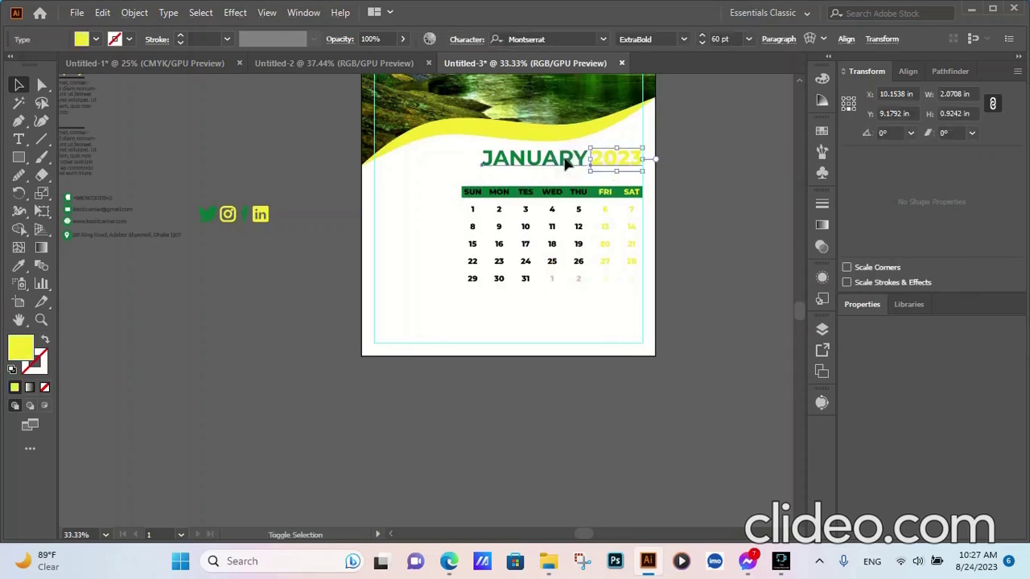
pyautogui.click(759, 219)
pyautogui.moveTo(552, 166); pyautogui.dragTo(536, 168)
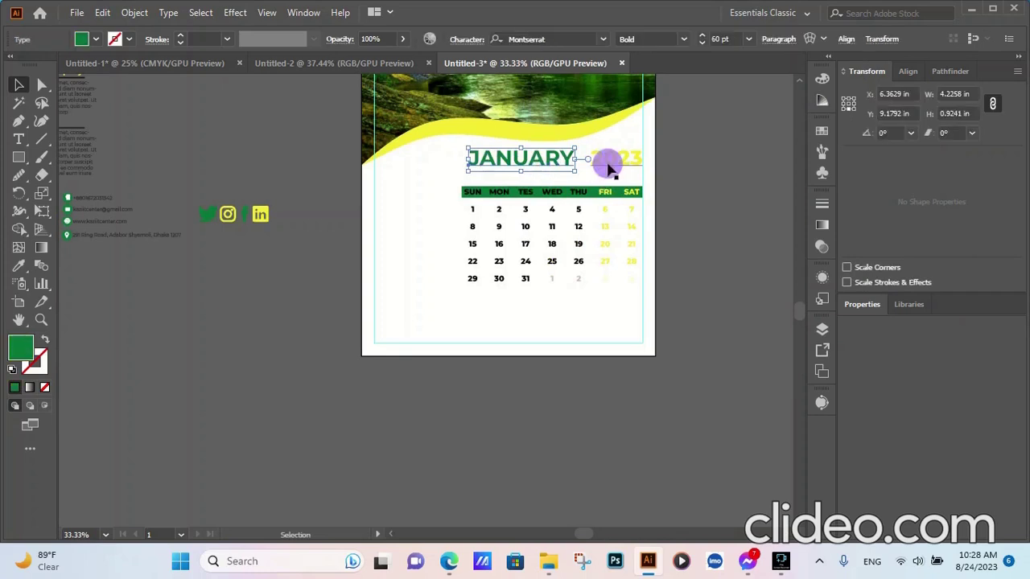
pyautogui.keyDown('shift'); pyautogui.click(608, 166); pyautogui.keyUp('shift')
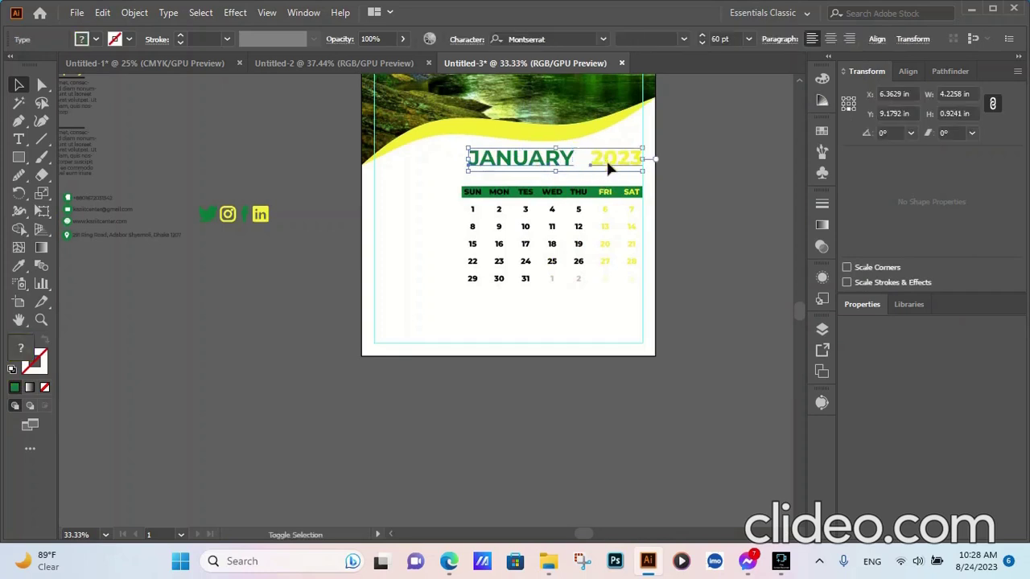
pyautogui.click(880, 51)
pyautogui.click(843, 82)
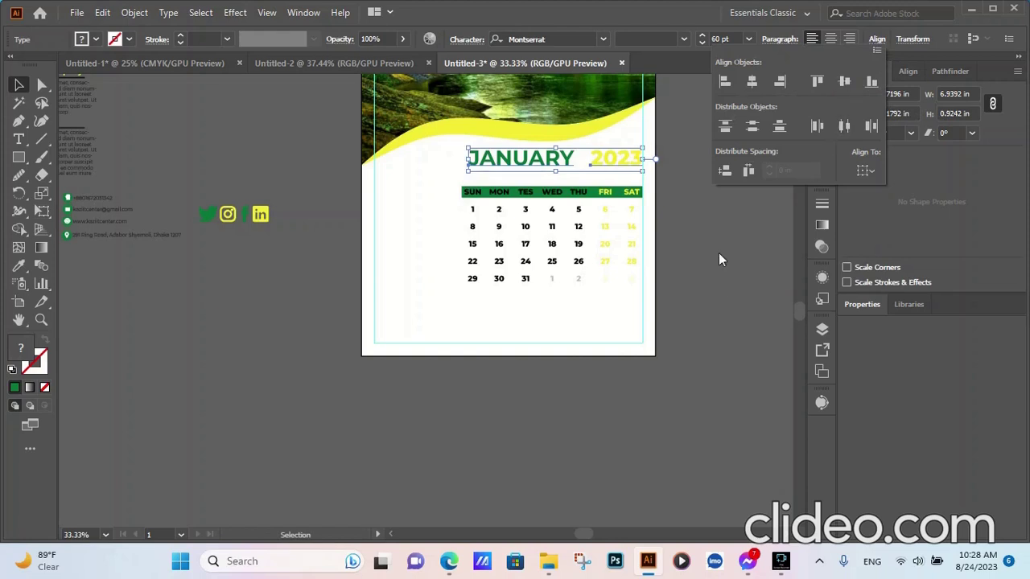
pyautogui.click(718, 257)
# Lower the JANUARY 2023 heading toward the green weekday bar
pyautogui.click(618, 171)
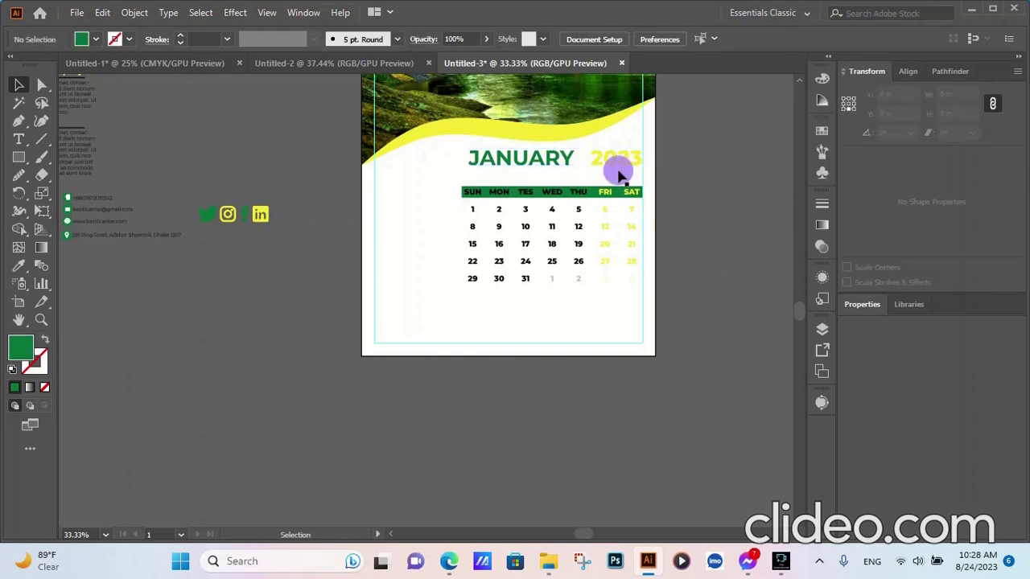
pyautogui.moveTo(552, 161); pyautogui.dragTo(552, 166)
pyautogui.click(719, 212)
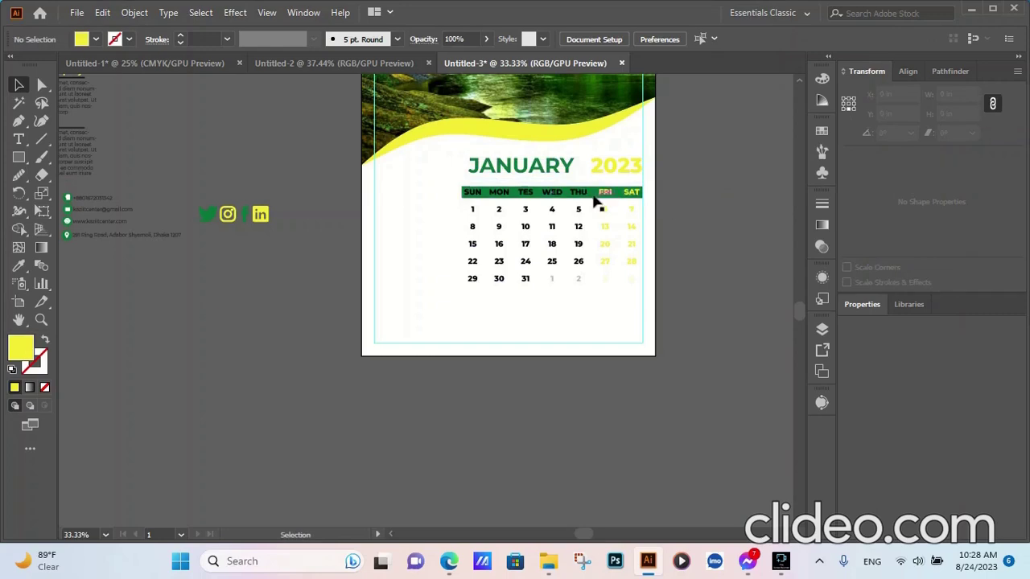
pyautogui.click(497, 246)
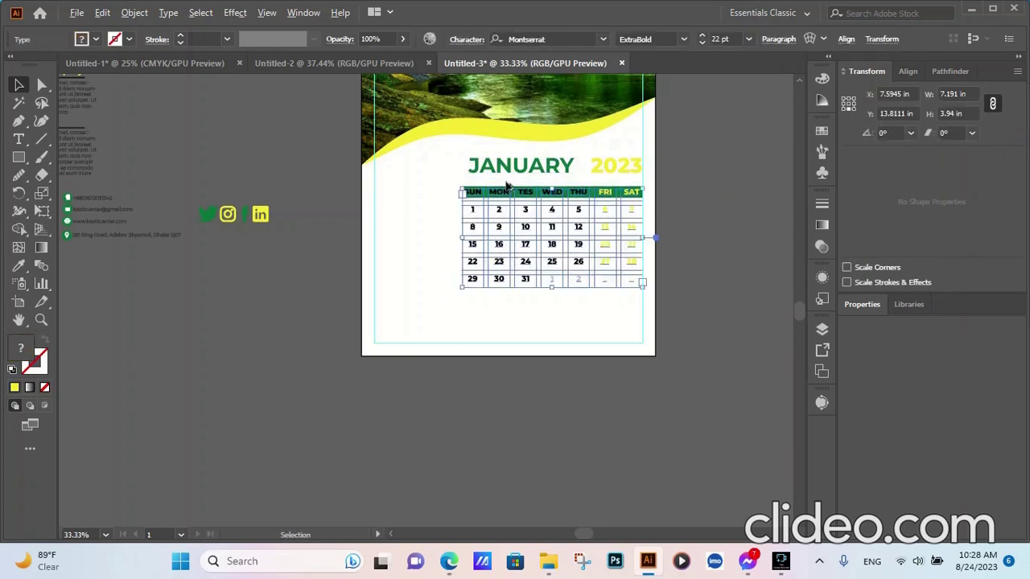
# Select the whole calendar group, including the green weekday header bar and grid lines
pyautogui.scroll(4, 498, 208)
pyautogui.scroll(-2, 510, 207)
pyautogui.scroll(-1, 366, 271)
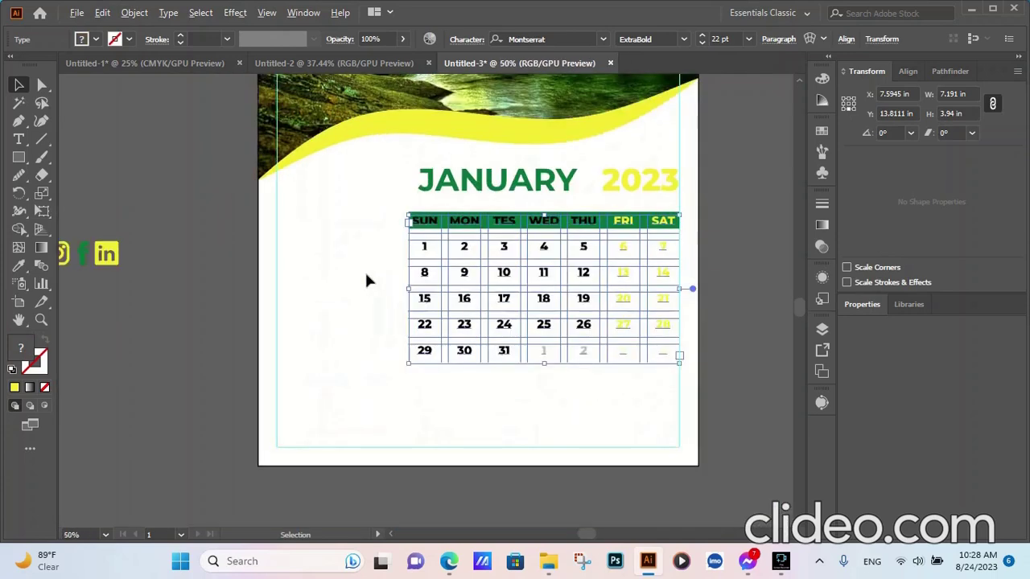
pyautogui.click(366, 274)
pyautogui.scroll(3, 609, 232)
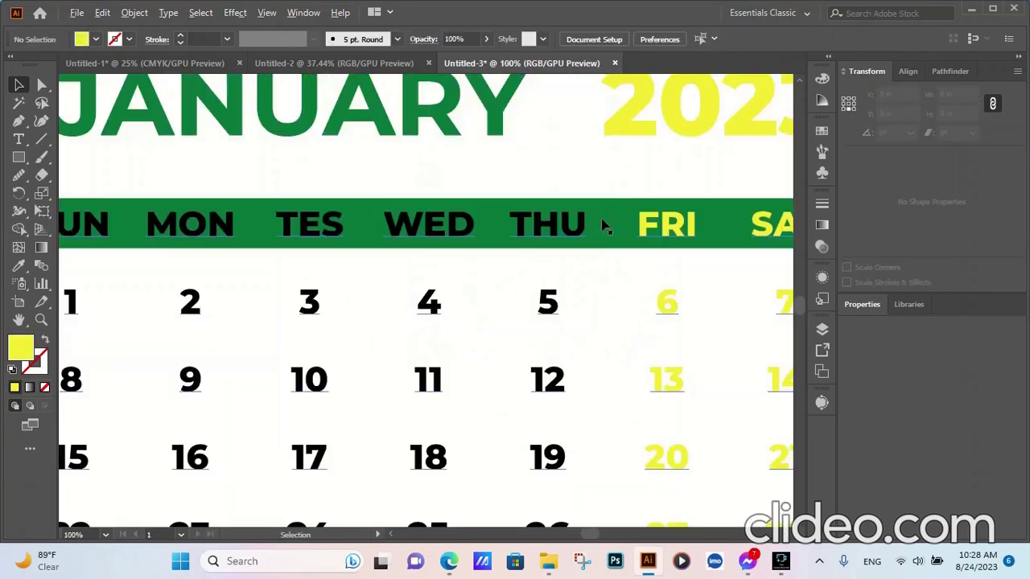
pyautogui.click(600, 204)
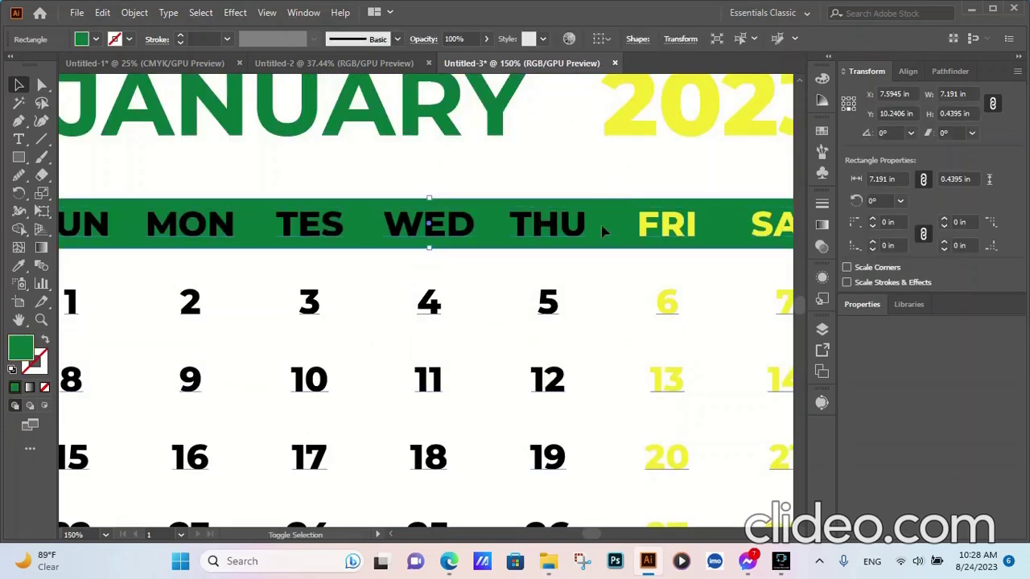
pyautogui.click(550, 306)
pyautogui.click(550, 306)
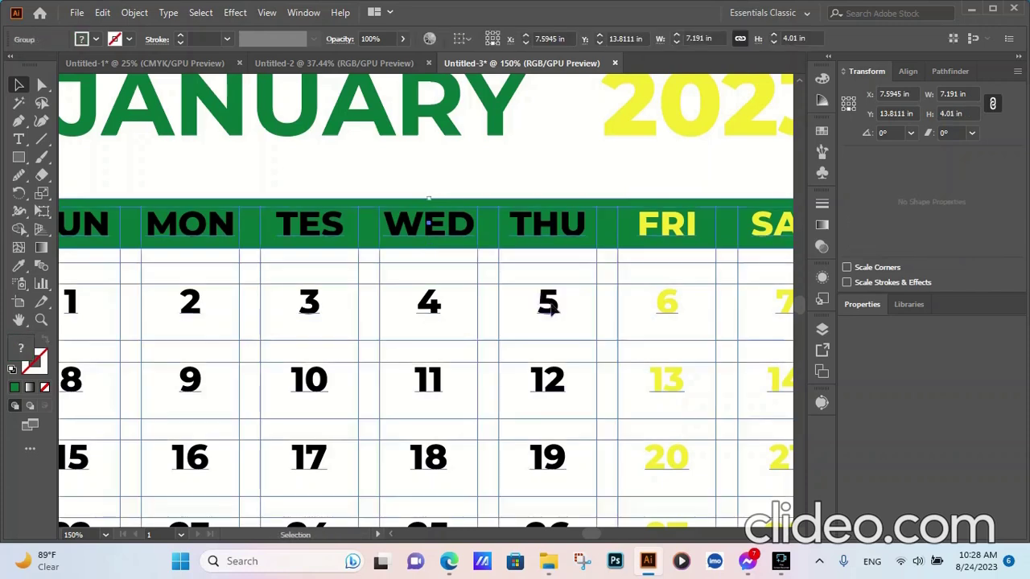
# Move JANUARY, 2023 and the calendar grid up together about 0.42 in, under the yellow swoosh
pyautogui.scroll(-3, 553, 307)
pyautogui.click(533, 242)
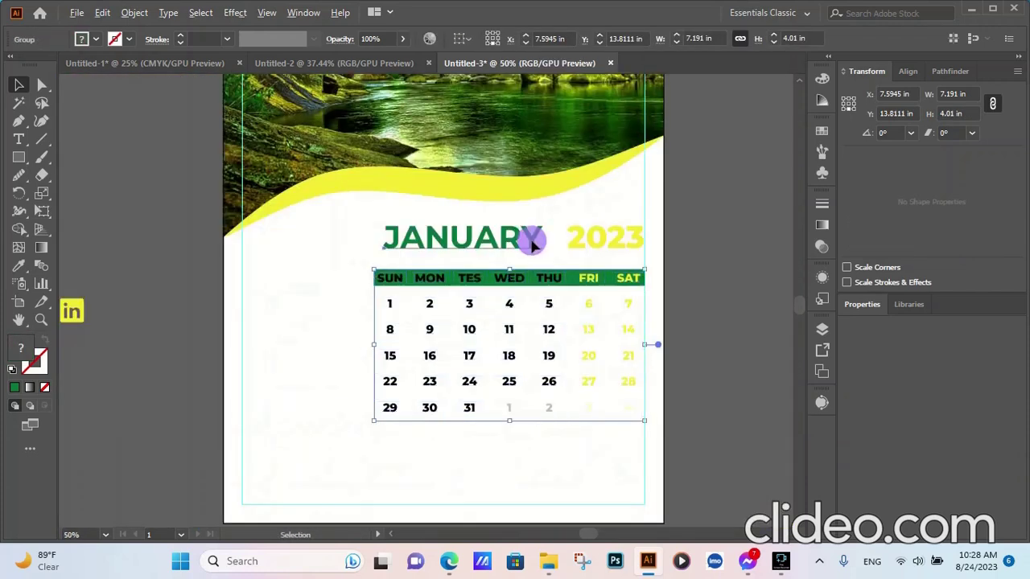
pyautogui.keyDown('shift'); pyautogui.click(600, 237); pyautogui.keyUp('shift')
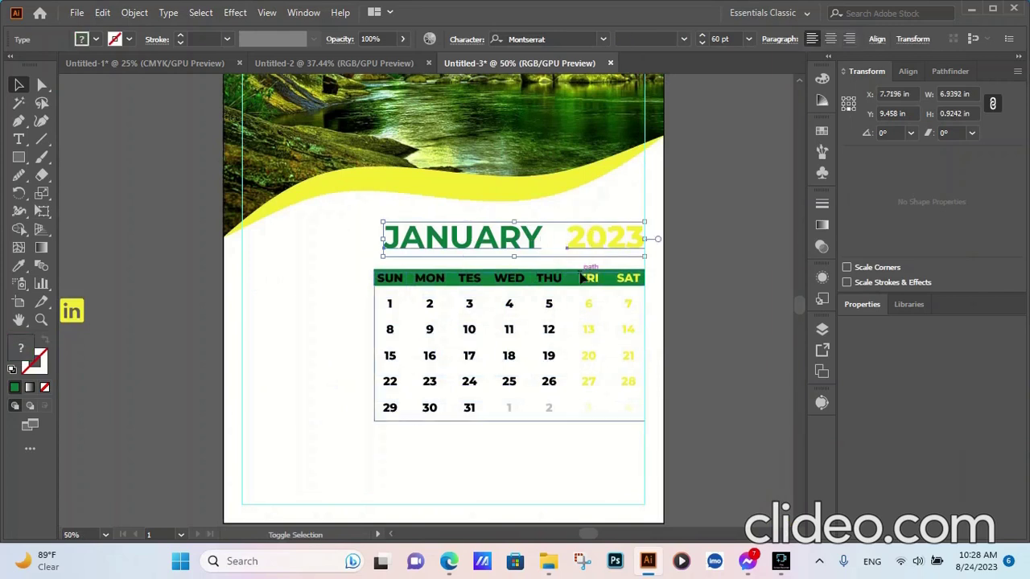
pyautogui.keyDown('shift'); pyautogui.click(581, 278); pyautogui.keyUp('shift')
pyautogui.press('Up')
pyautogui.press('Up')
pyautogui.press('Up')
pyautogui.hotkey('shift', 'Up')
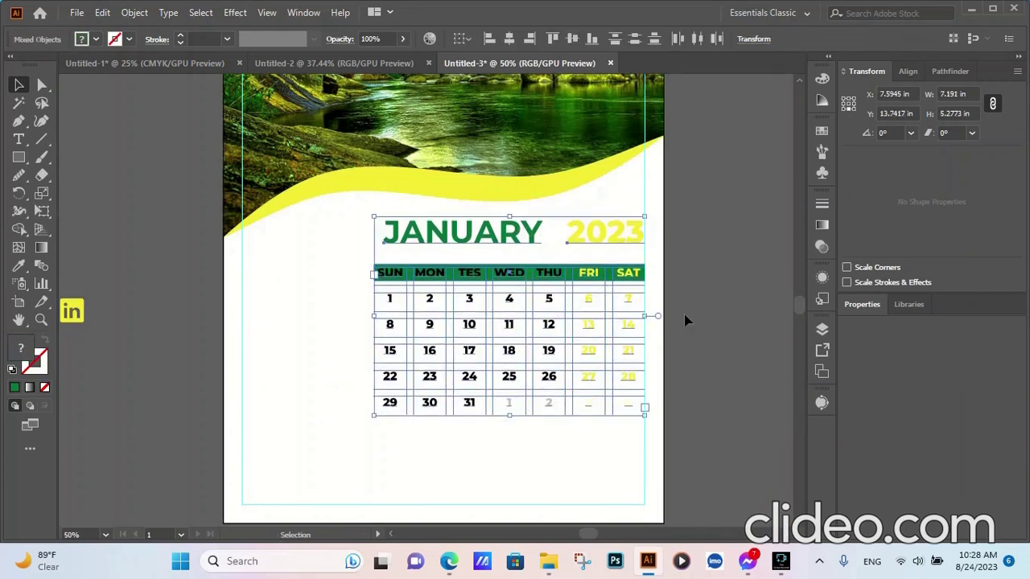
pyautogui.hotkey('shift', 'Up')
pyautogui.hotkey('shift', 'Up')
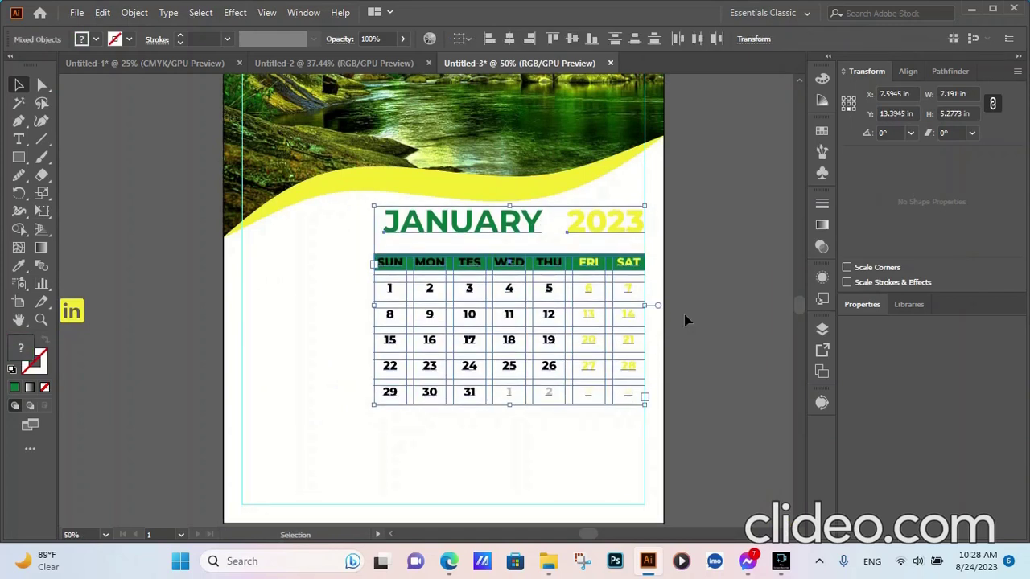
pyautogui.hotkey('shift', 'Up')
pyautogui.hotkey('shift', 'Up')
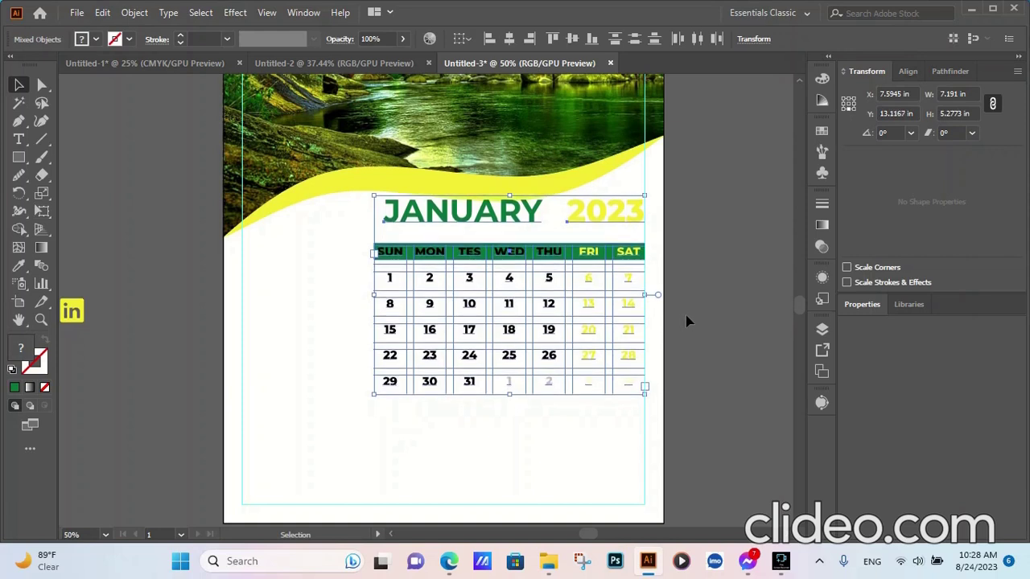
pyautogui.hotkey('shift', 'Down')
pyautogui.hotkey('shift', 'Down')
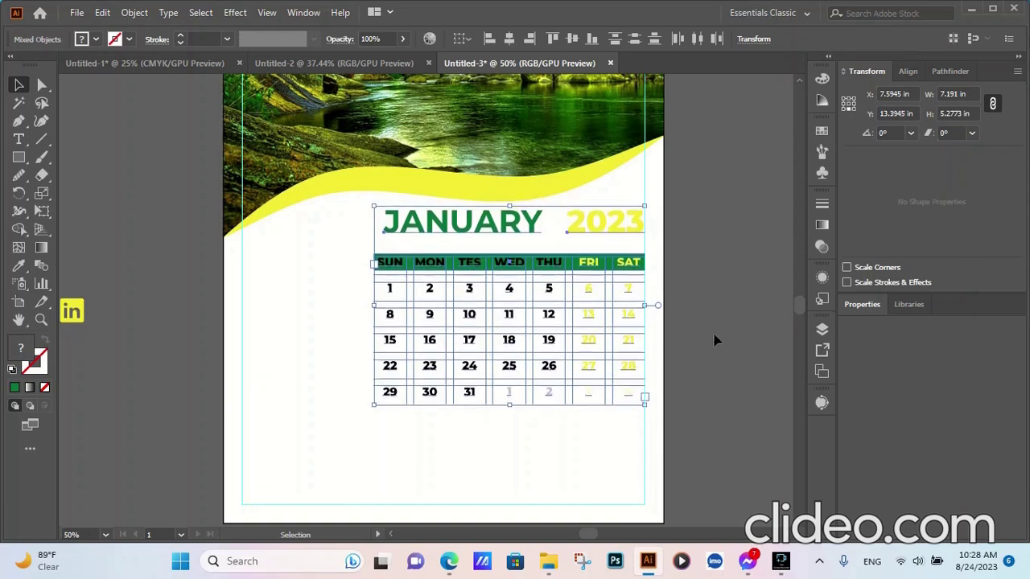
# Nudge the JANUARY 2023 heading down slightly to sit just above the green day header
pyautogui.click(714, 341)
pyautogui.click(529, 232)
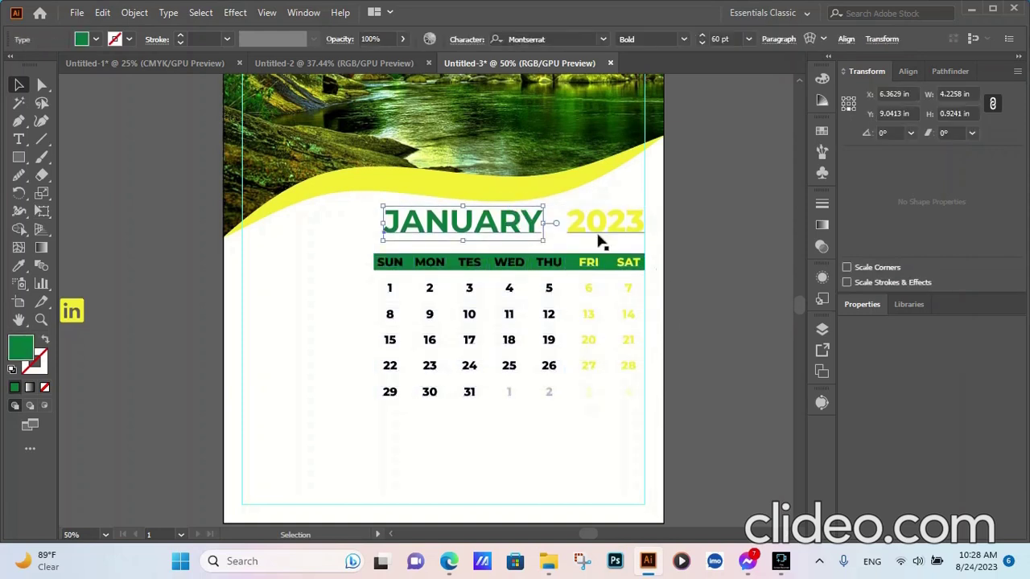
pyautogui.press('Down')
pyautogui.press('Down')
pyautogui.press('Down')
pyautogui.press('Down')
pyautogui.hotkey('shift', 'Down')
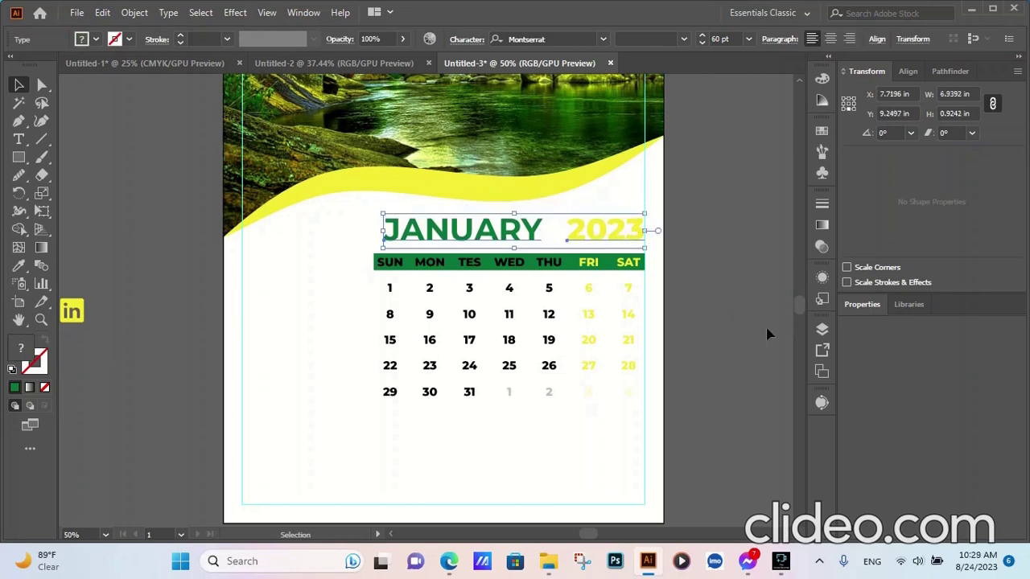
# Copy the off-artboard company text, QR code, contacts and social icons group onto the poster beside the calendar
pyautogui.click(719, 324)
pyautogui.scroll(-3, 720, 324)
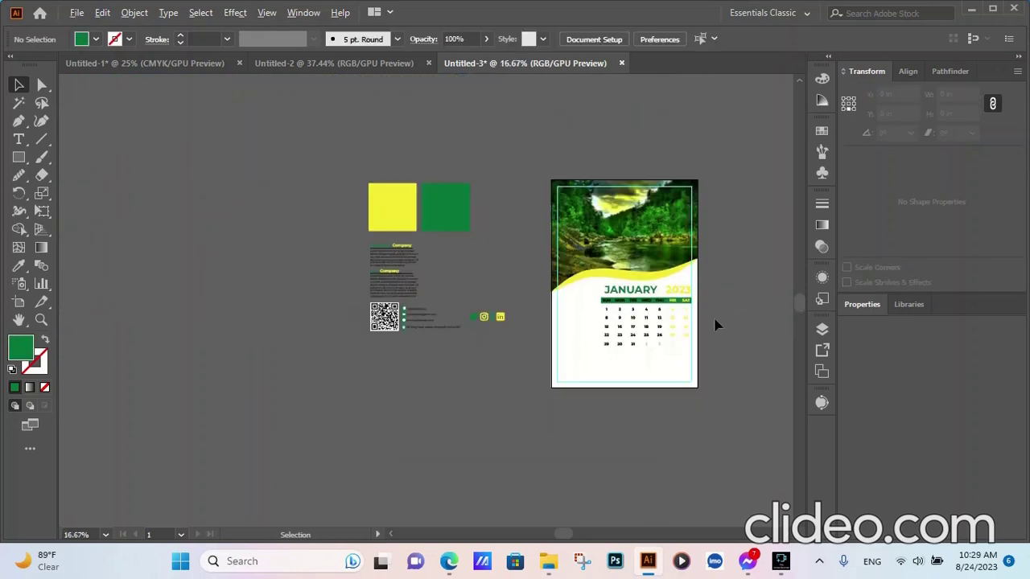
pyautogui.scroll(1, 653, 372)
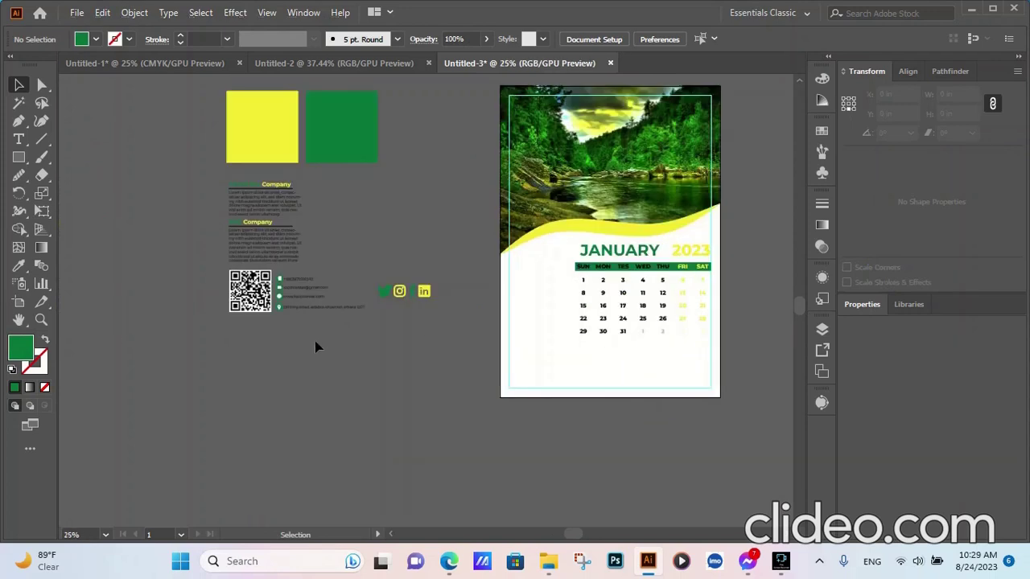
pyautogui.click(264, 196)
pyautogui.moveTo(264, 201); pyautogui.dragTo(539, 280)
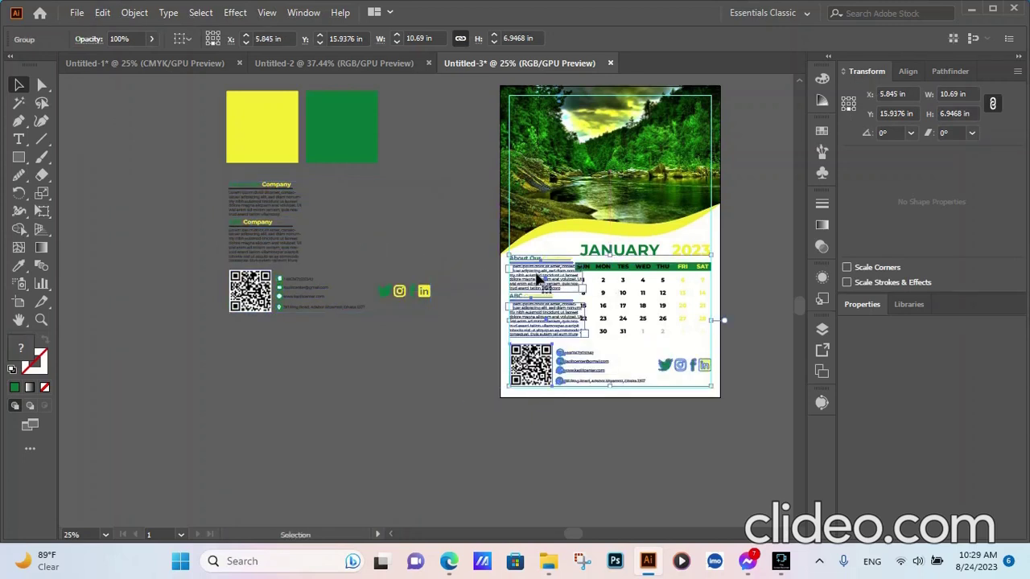
pyautogui.click(756, 274)
pyautogui.scroll(1, 632, 305)
pyautogui.scroll(1, 631, 305)
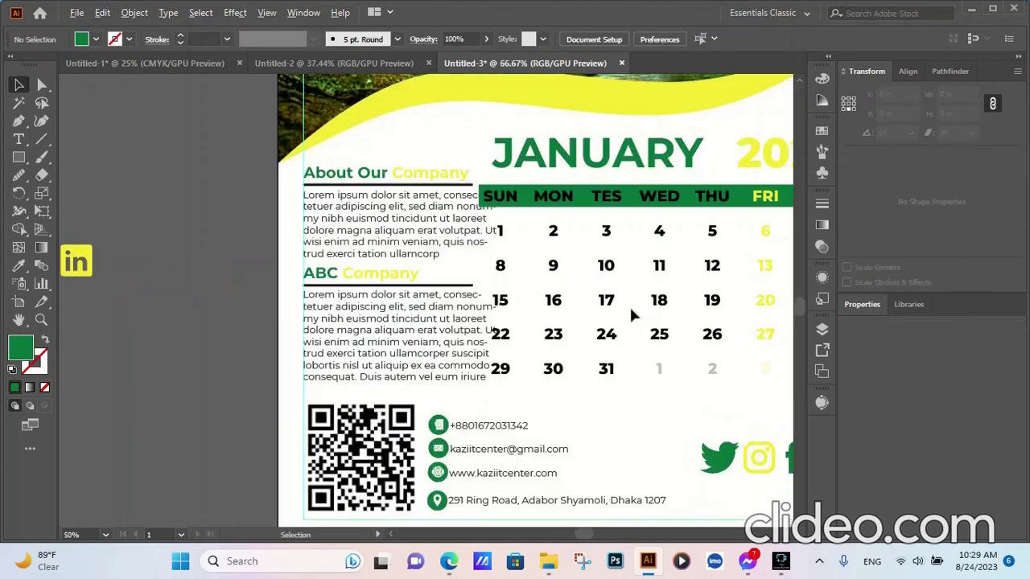
pyautogui.scroll(-1, 631, 312)
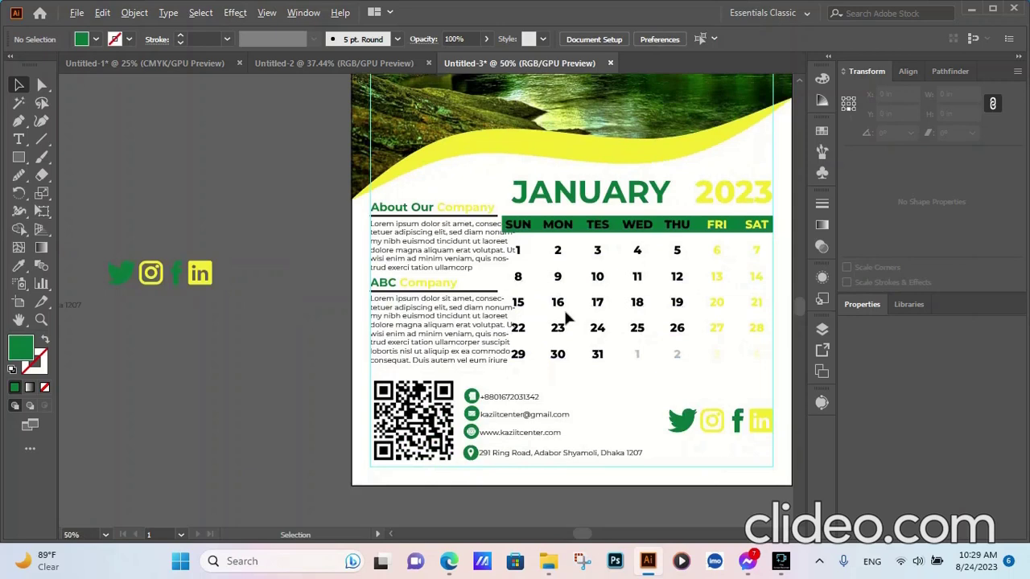
pyautogui.scroll(1, 566, 319)
# Set the day grid's Area Type Options column span to 0.813 in, narrowing it to 6.819 in
pyautogui.click(553, 273)
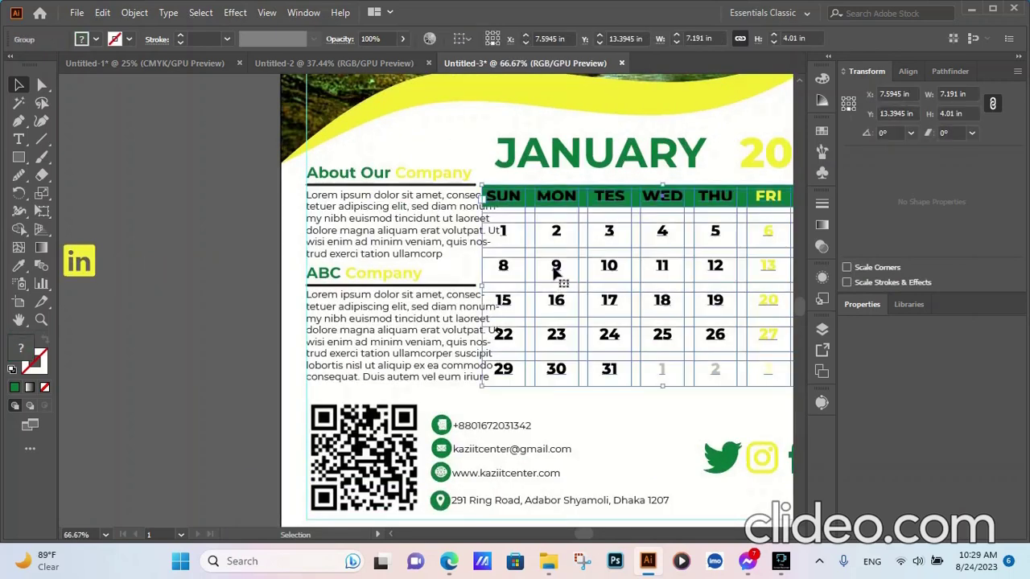
pyautogui.click(168, 12)
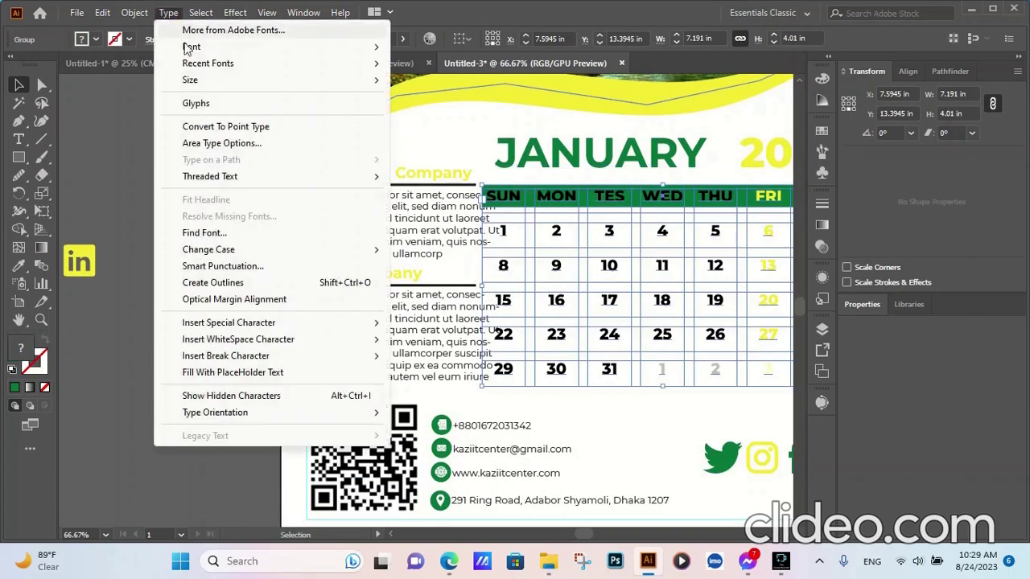
pyautogui.click(217, 143)
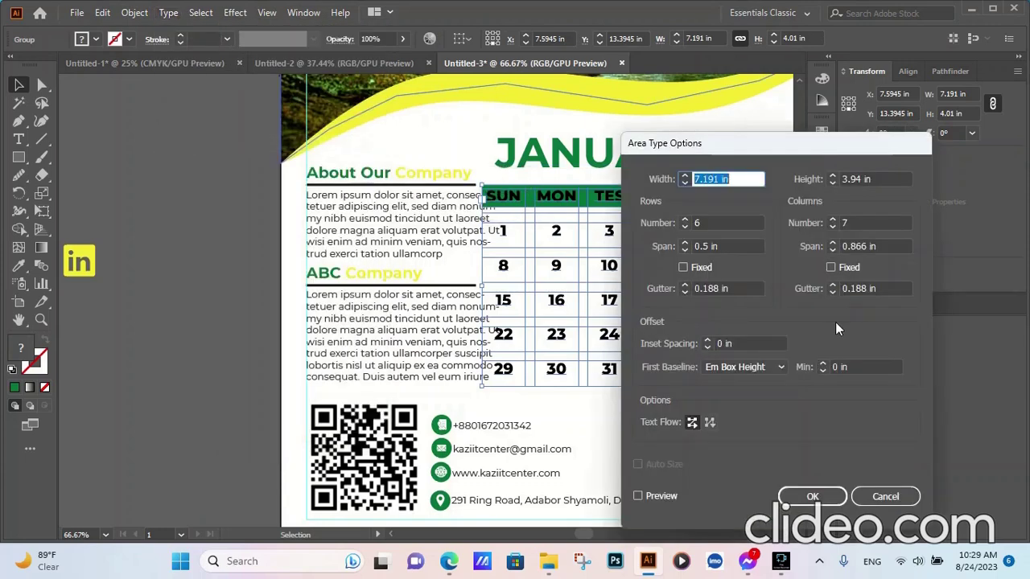
pyautogui.click(832, 251)
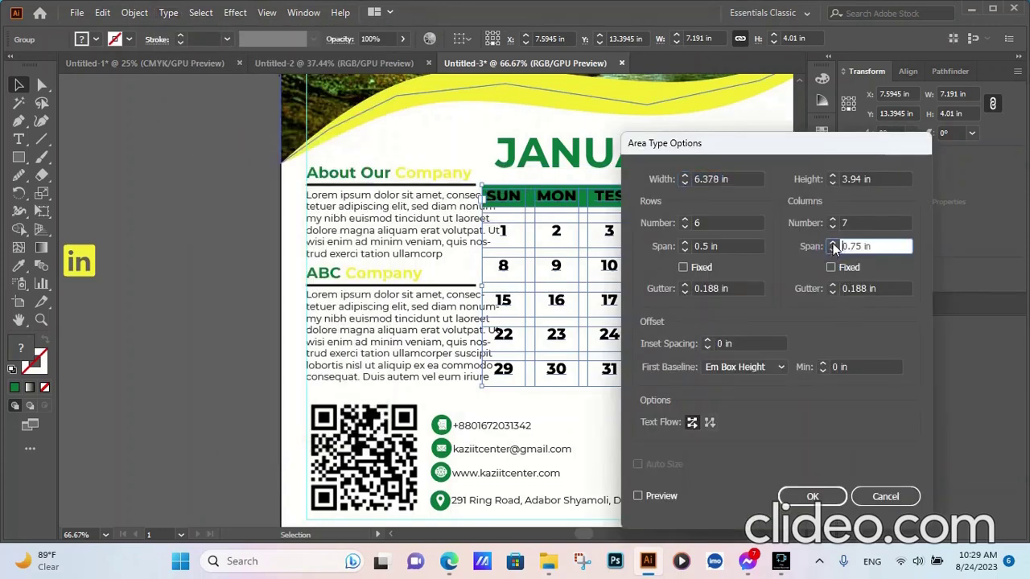
pyautogui.click(638, 496)
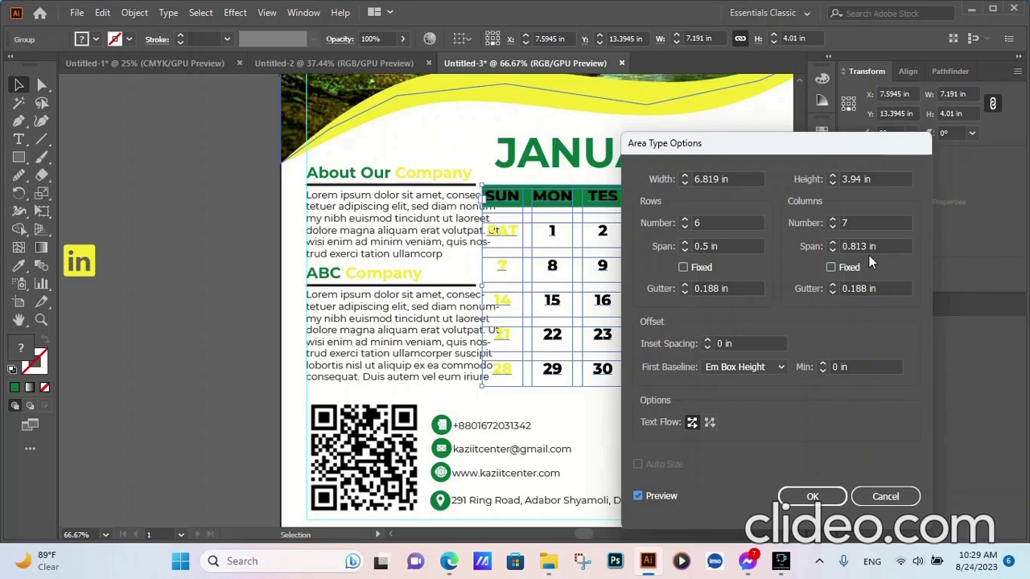
pyautogui.click(805, 496)
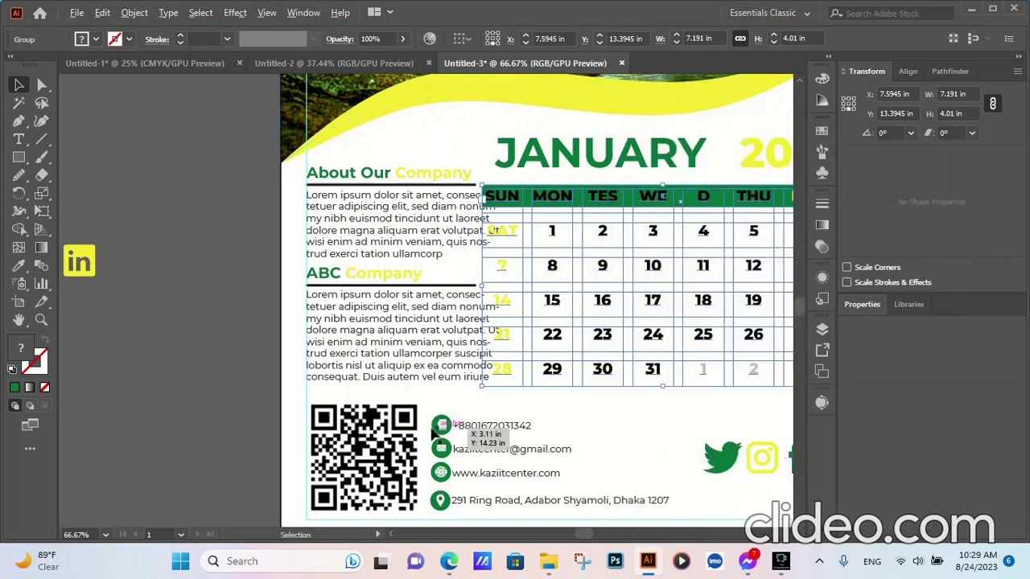
pyautogui.scroll(-2, 434, 430)
pyautogui.scroll(1, 546, 430)
# Shift the calendar grid slightly right and ungroup the calendar
pyautogui.click(697, 338)
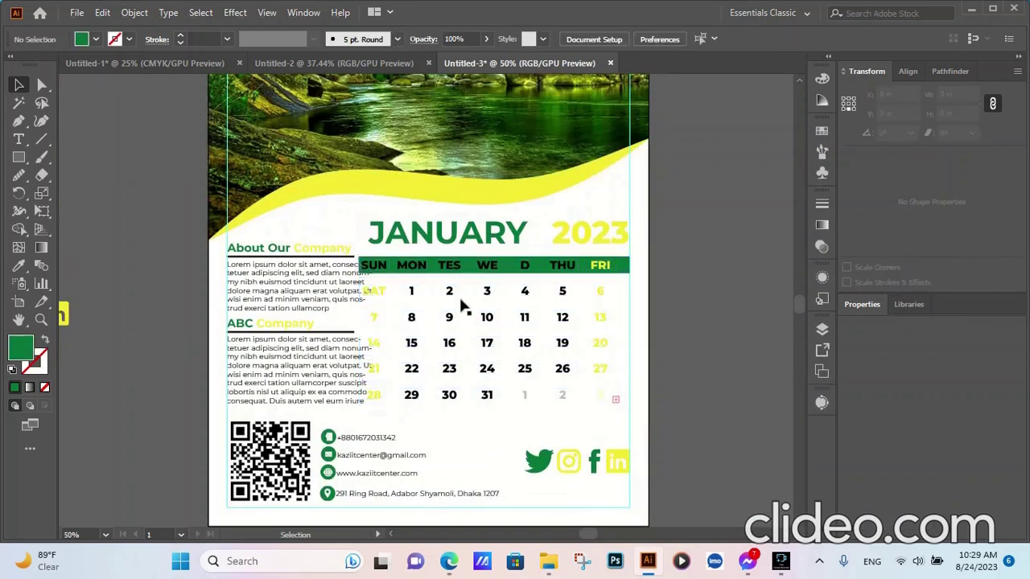
pyautogui.moveTo(380, 273); pyautogui.dragTo(394, 275)
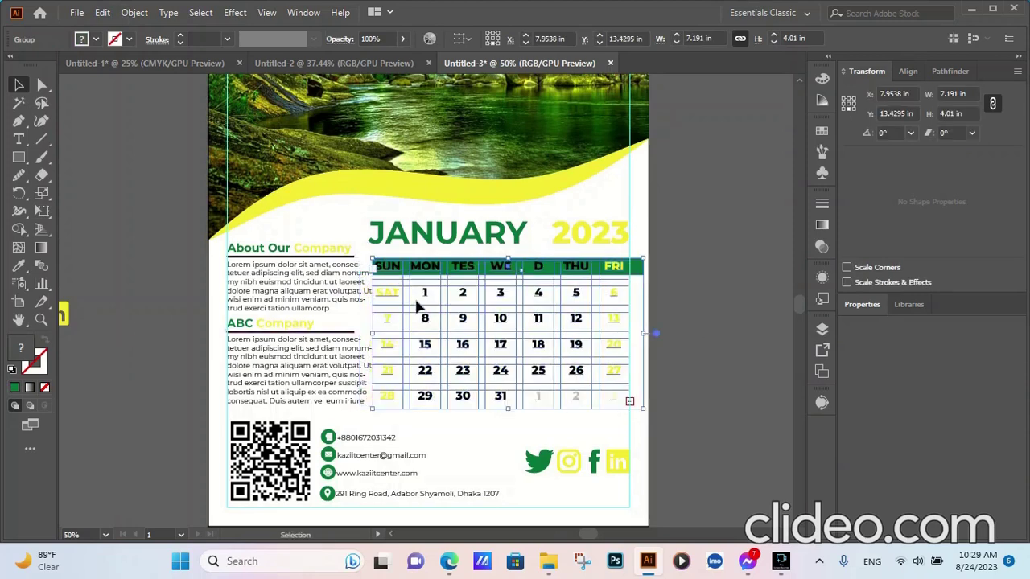
pyautogui.click(706, 279)
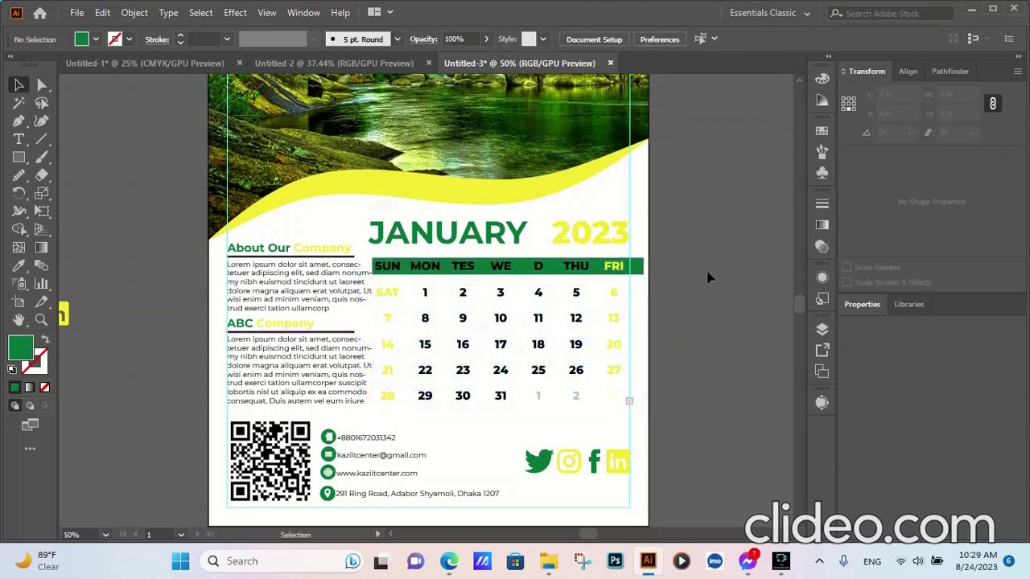
pyautogui.click(637, 272)
pyautogui.rightClick(636, 334)
pyautogui.click(684, 397)
# Shorten the green weekday header bar to 6.8317 in so its right end meets the margin guide
pyautogui.click(645, 271)
pyautogui.scroll(3, 644, 273)
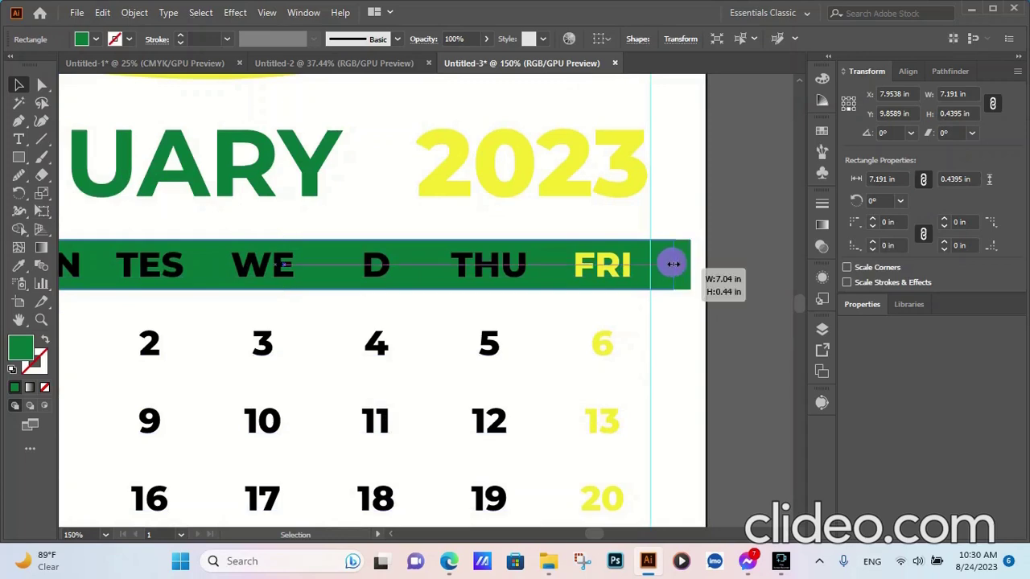
pyautogui.moveTo(690, 265); pyautogui.dragTo(650, 265)
pyautogui.scroll(-3, 724, 266)
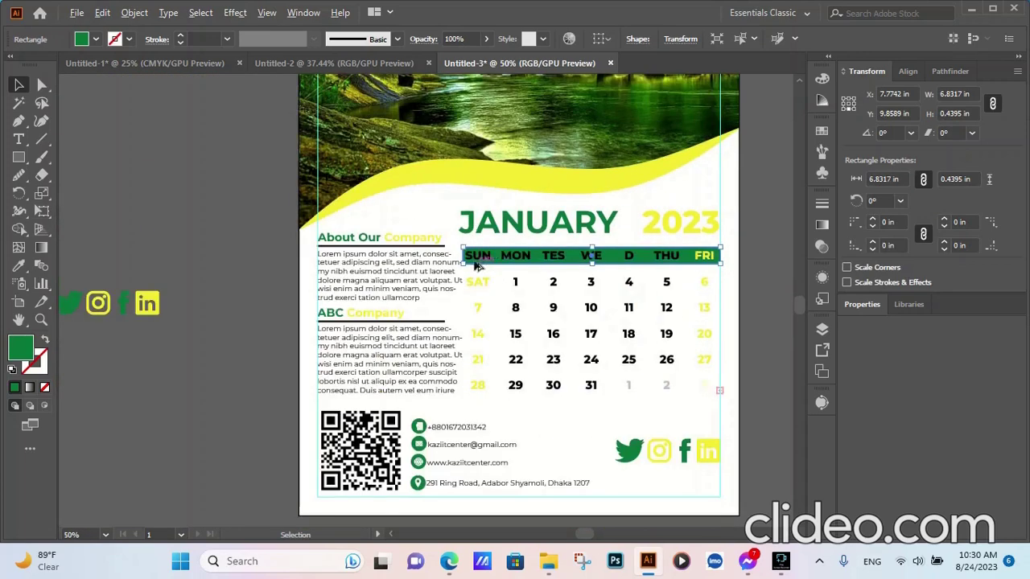
pyautogui.scroll(4, 475, 264)
pyautogui.scroll(-2, 465, 264)
pyautogui.scroll(-2, 324, 311)
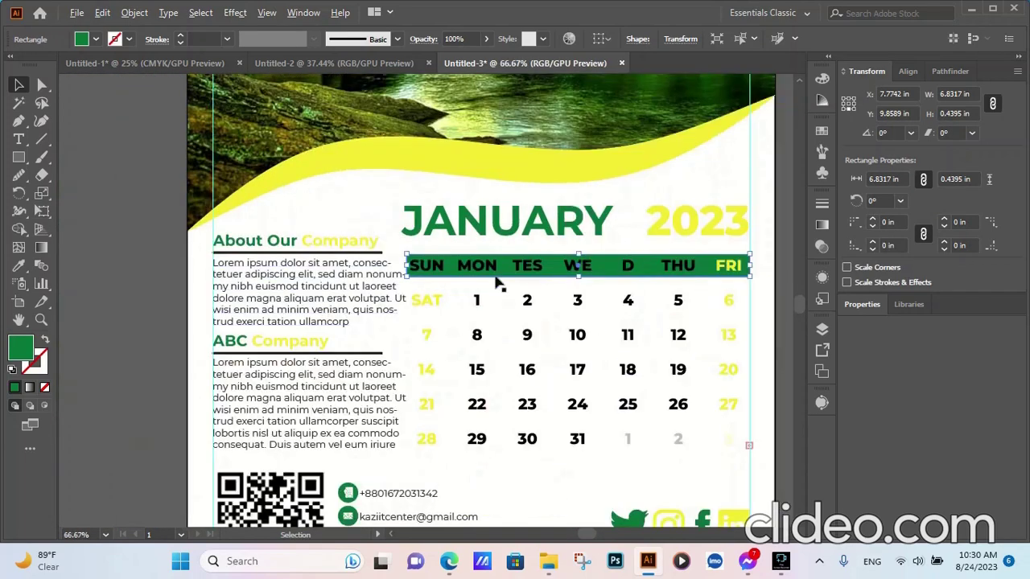
pyautogui.scroll(-1, 368, 276)
pyautogui.click(635, 316)
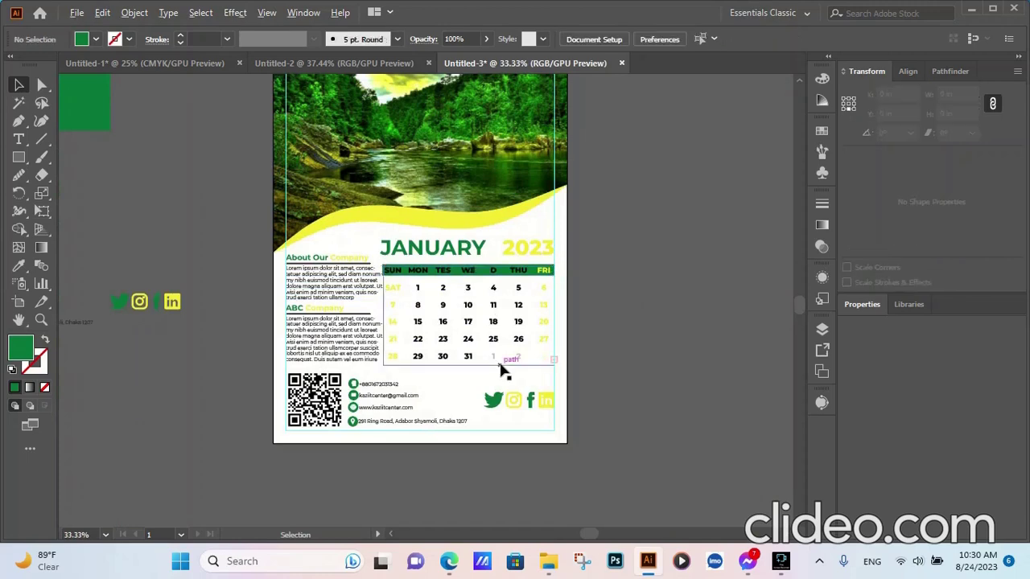
pyautogui.scroll(2, 567, 378)
# Undo a trial stretch of the day grid, then edit the text in its last row of dates
pyautogui.click(538, 354)
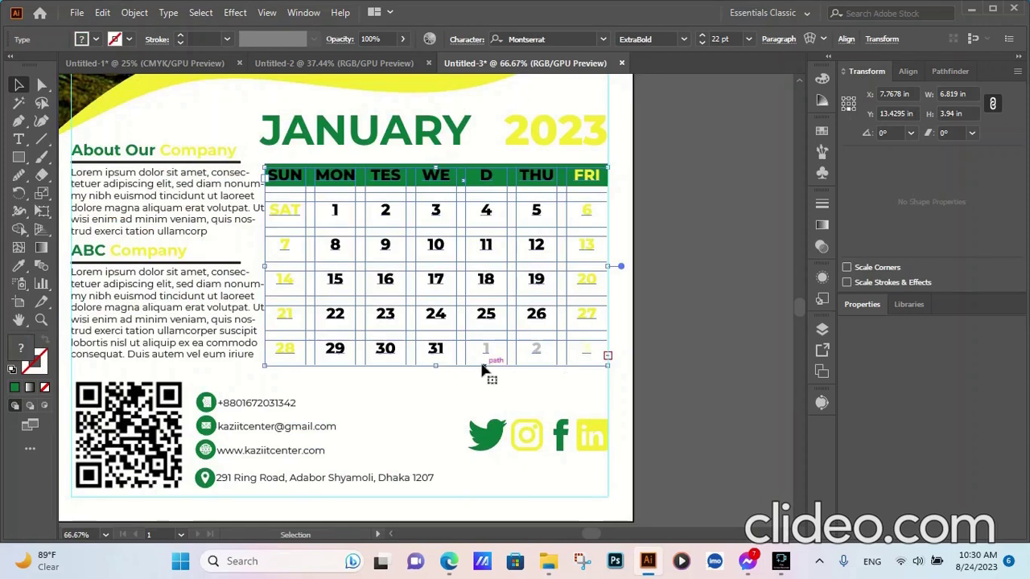
pyautogui.moveTo(436, 366); pyautogui.dragTo(438, 385)
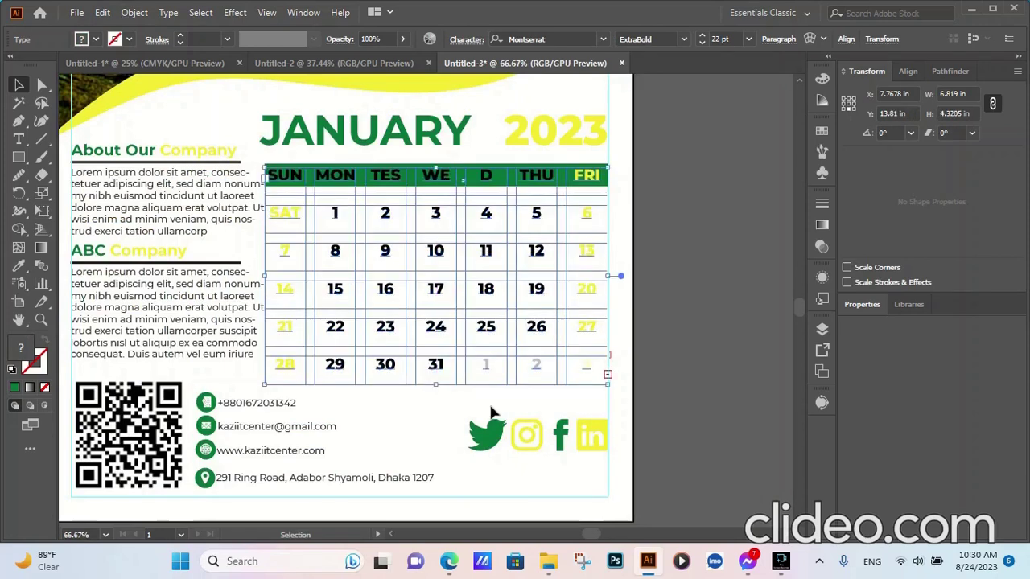
pyautogui.hotkey('ctrl', 'z')
pyautogui.click(591, 350)
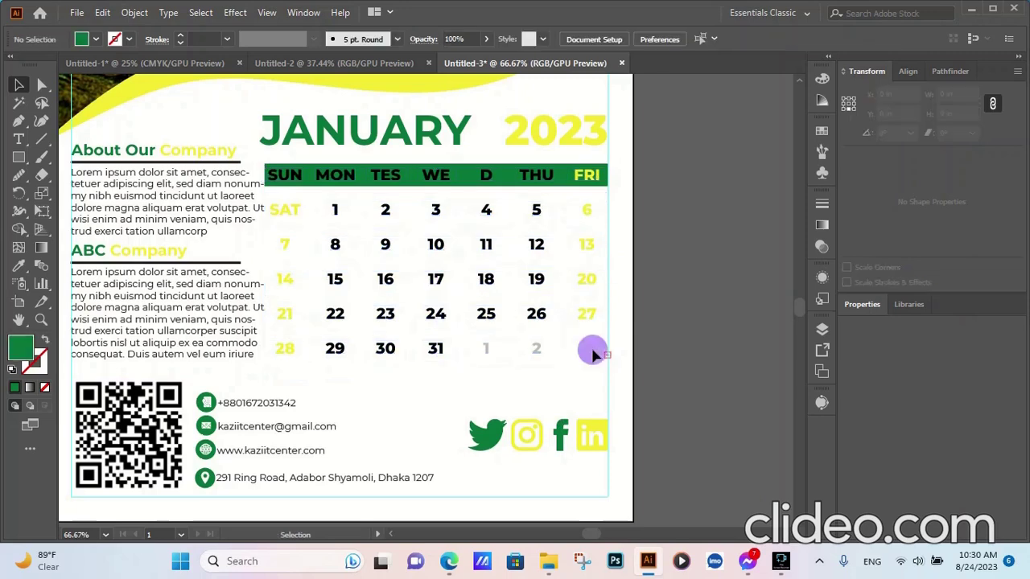
pyautogui.doubleClick(592, 352)
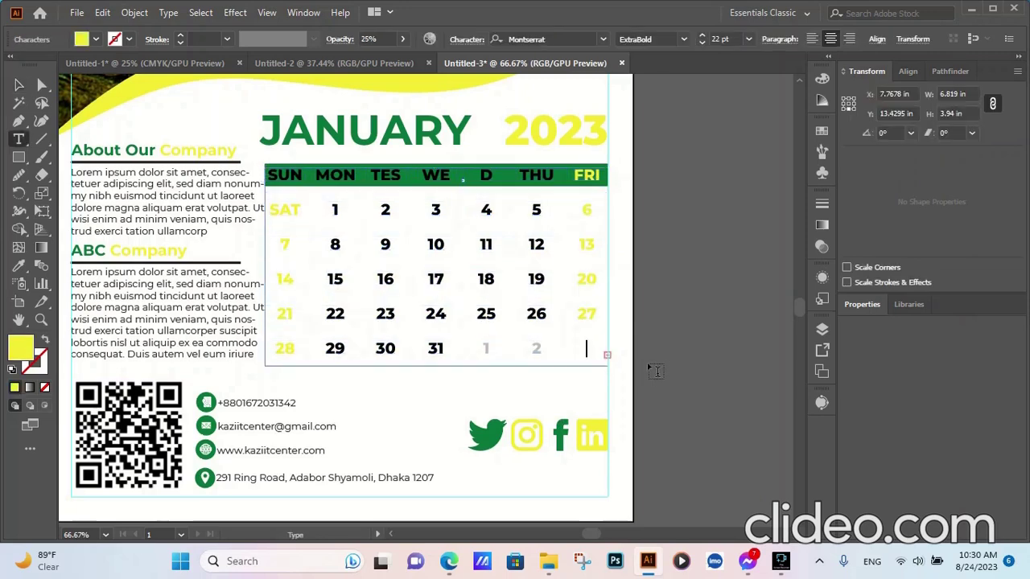
pyautogui.press('BackSpace')
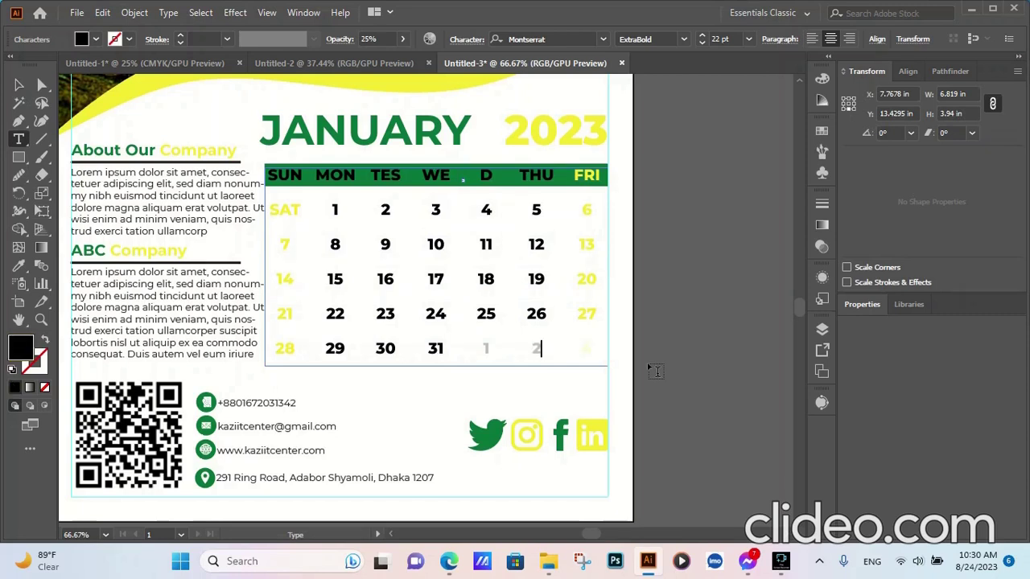
pyautogui.press('Right')
pyautogui.press('Right')
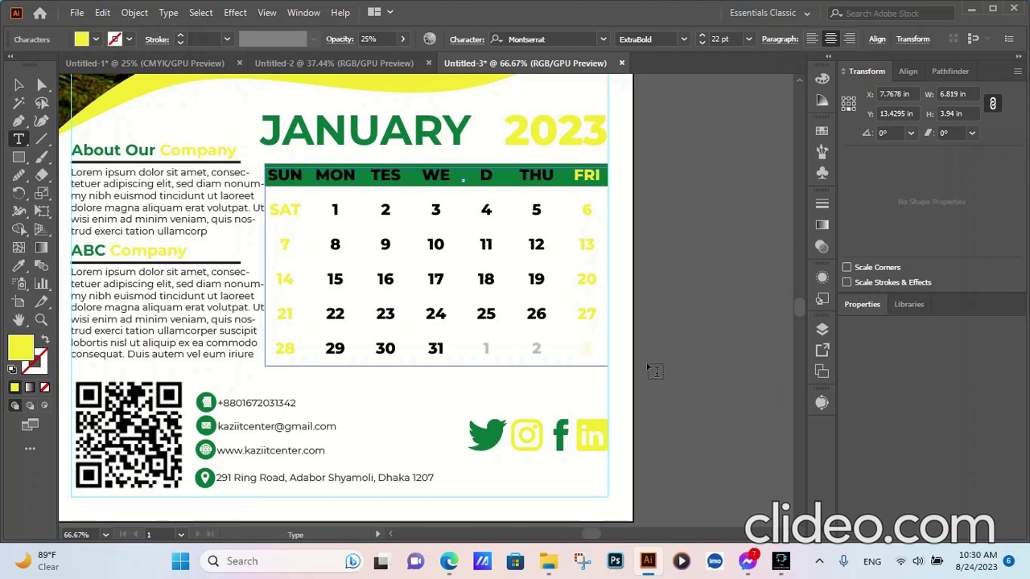
# Recolour the trailing date 2 yellow by sampling the colour of the date 3
pyautogui.click(17, 87)
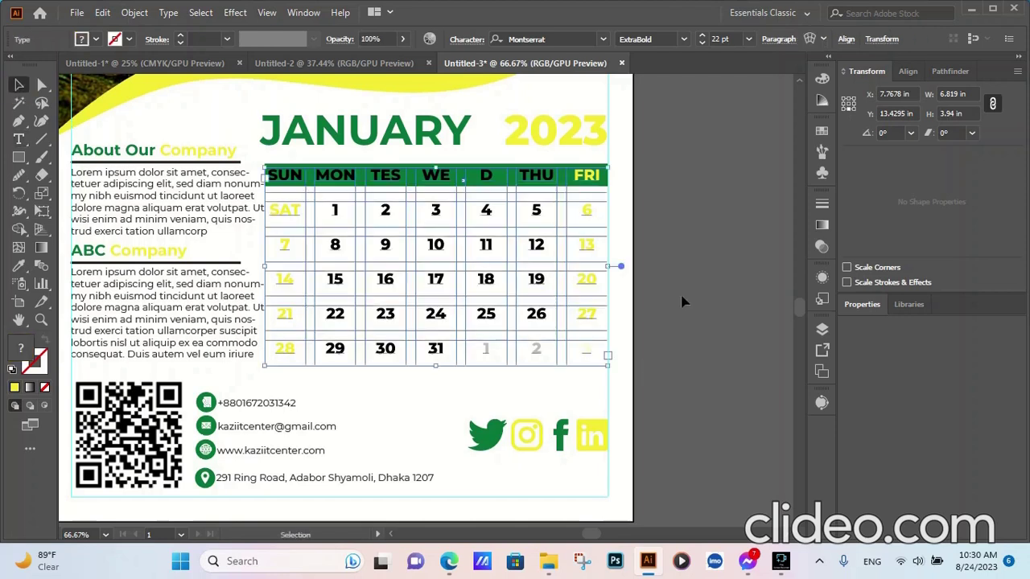
pyautogui.click(699, 320)
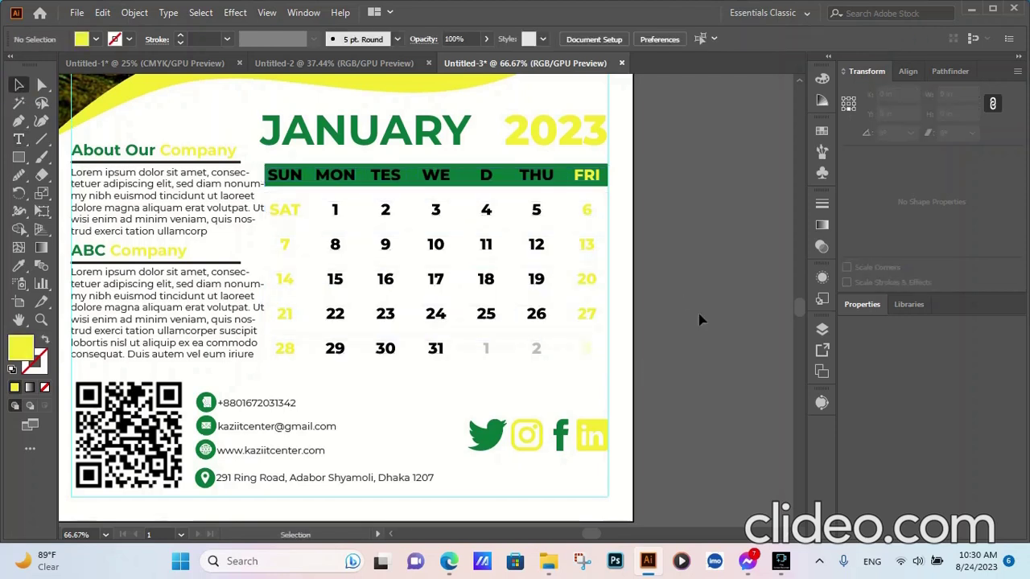
pyautogui.click(544, 352)
pyautogui.doubleClick(535, 348)
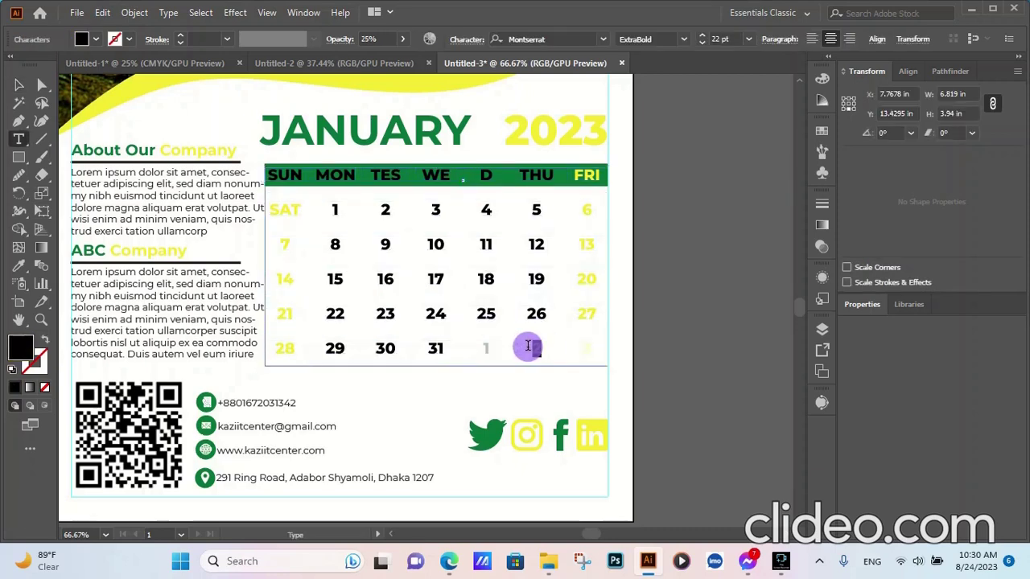
pyautogui.click(19, 265)
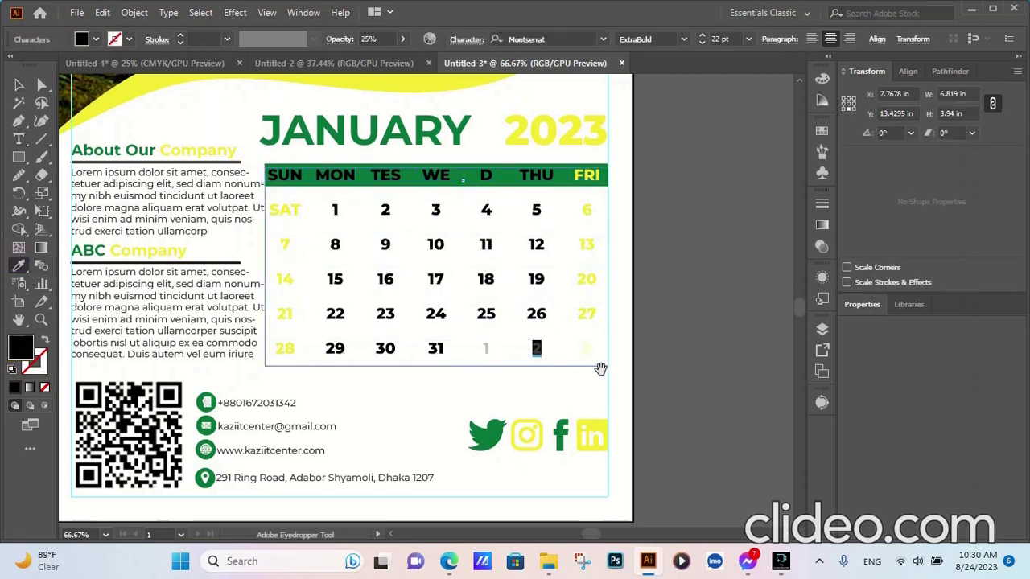
pyautogui.scroll(5, 599, 364)
pyautogui.click(536, 280)
pyautogui.scroll(-5, 552, 306)
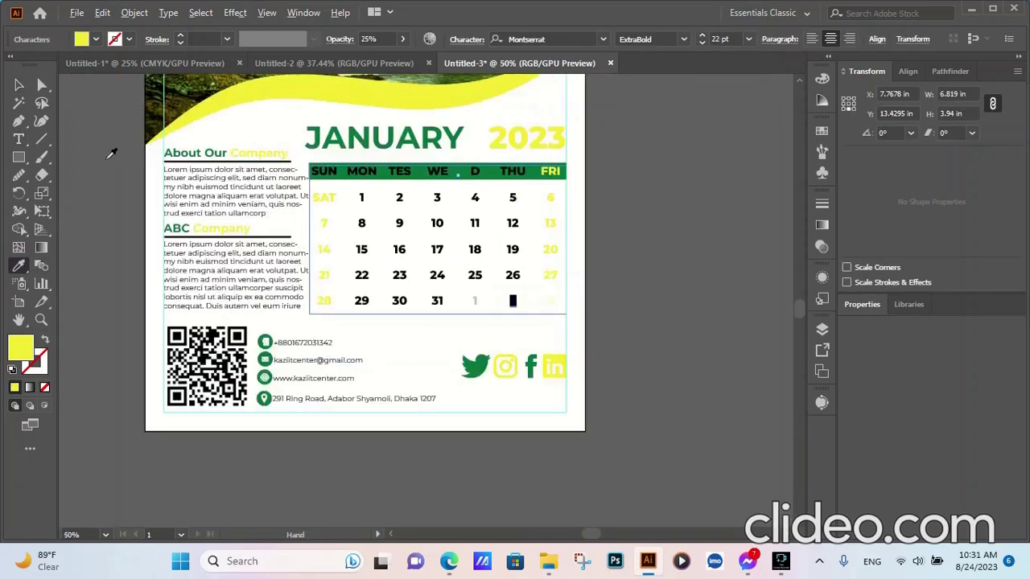
pyautogui.click(18, 85)
pyautogui.click(674, 376)
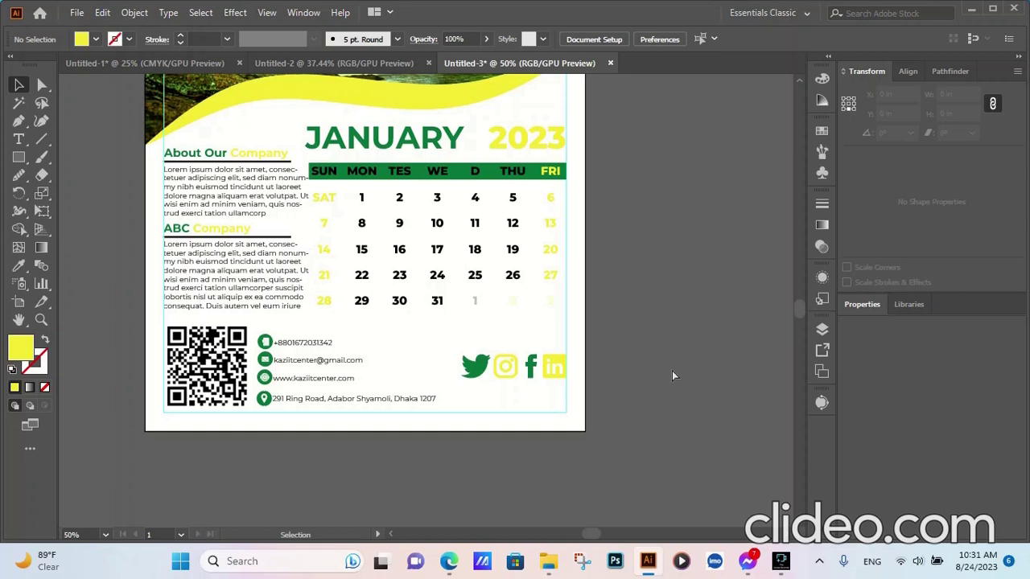
# Undo three times to restore the SUN–SAT header, then select the whole calendar group
pyautogui.hotkey('ctrl', 'z')
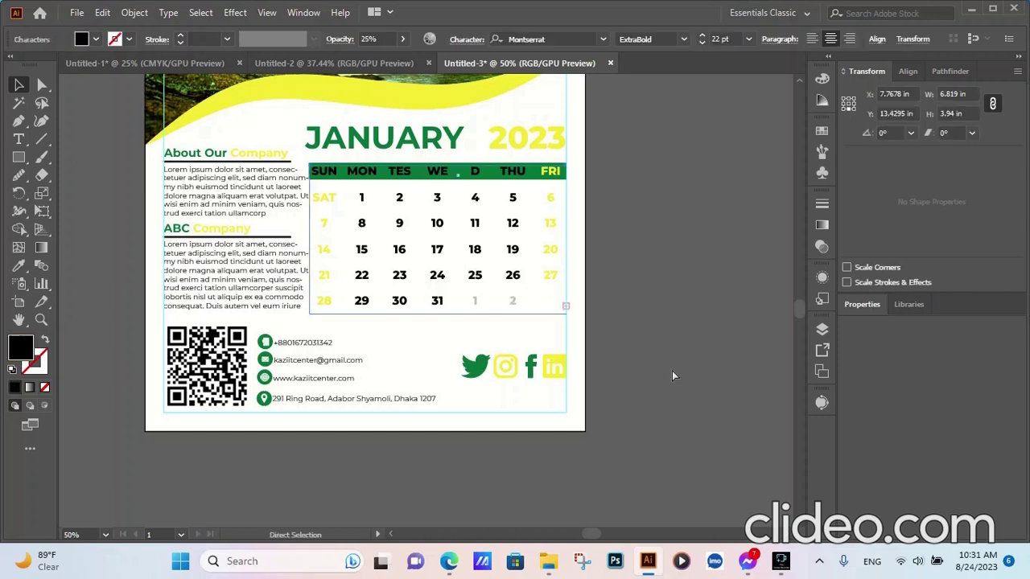
pyautogui.hotkey('ctrl', 'z')
pyautogui.hotkey('ctrl', 'z')
pyautogui.hotkey('ctrl', 'z')
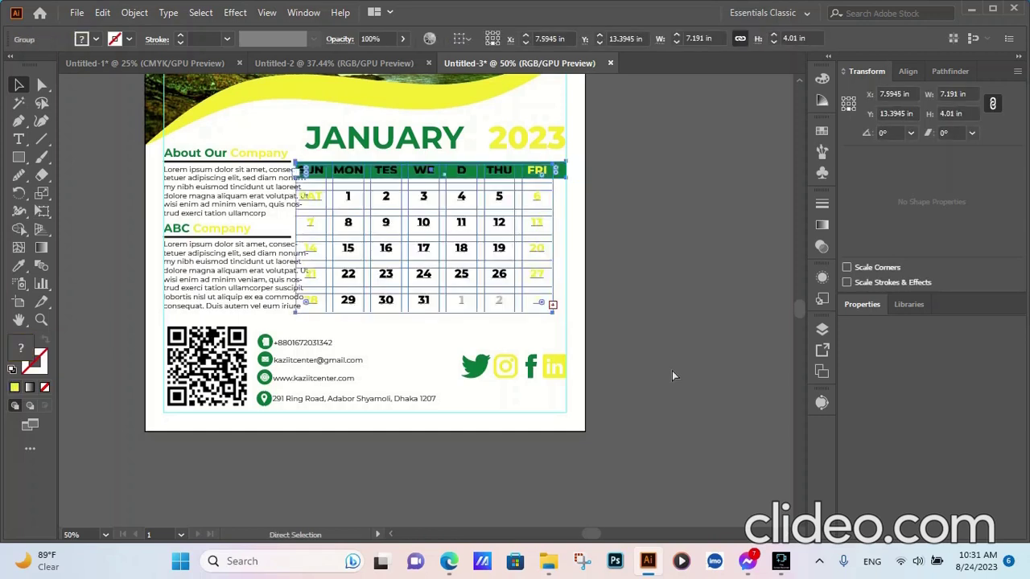
pyautogui.hotkey('ctrl', 'z')
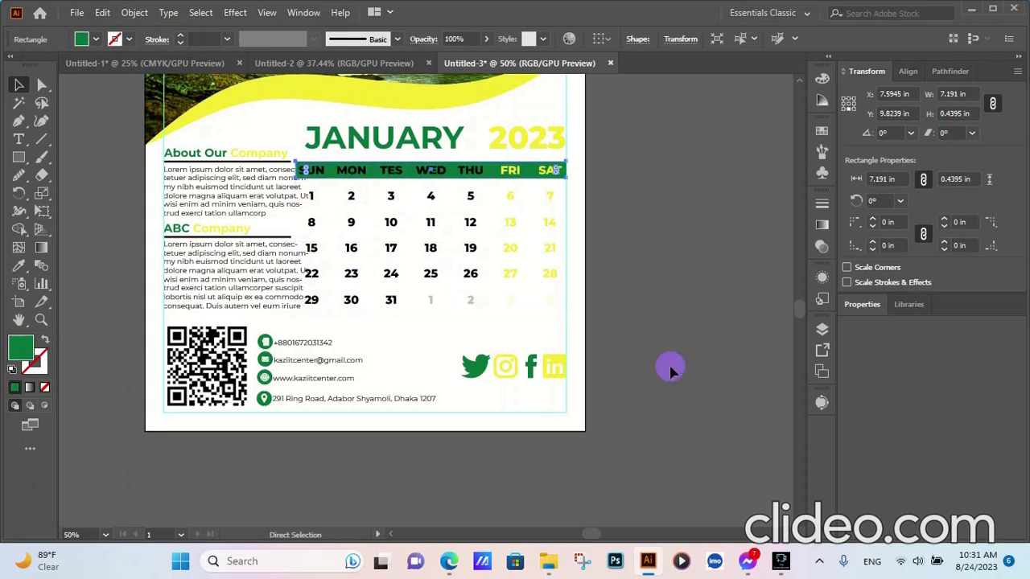
pyautogui.click(671, 349)
pyautogui.click(444, 180)
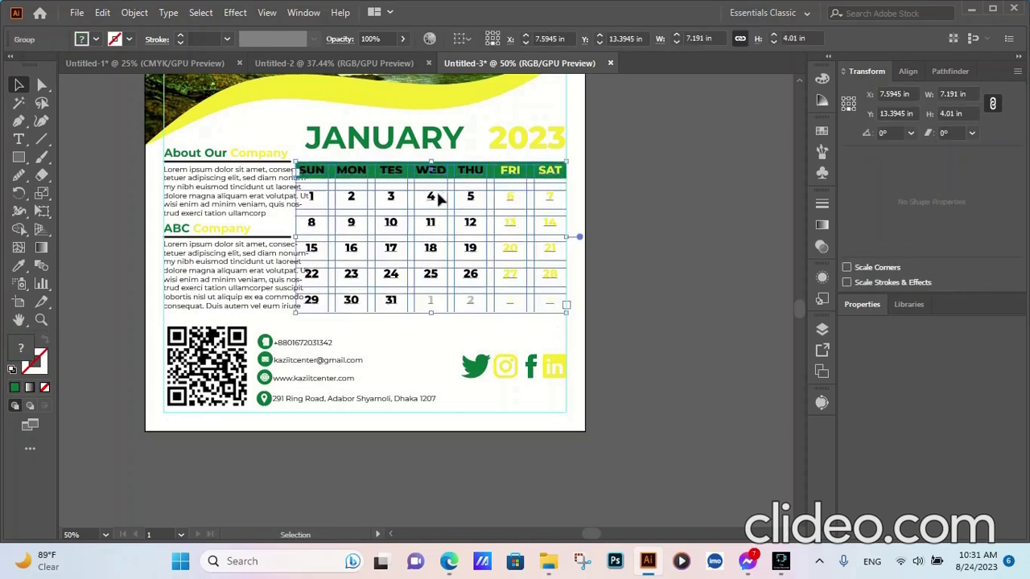
# Open Area Type Options for the calendar with Preview on, trying 0.813 in columns
pyautogui.click(169, 13)
pyautogui.click(225, 141)
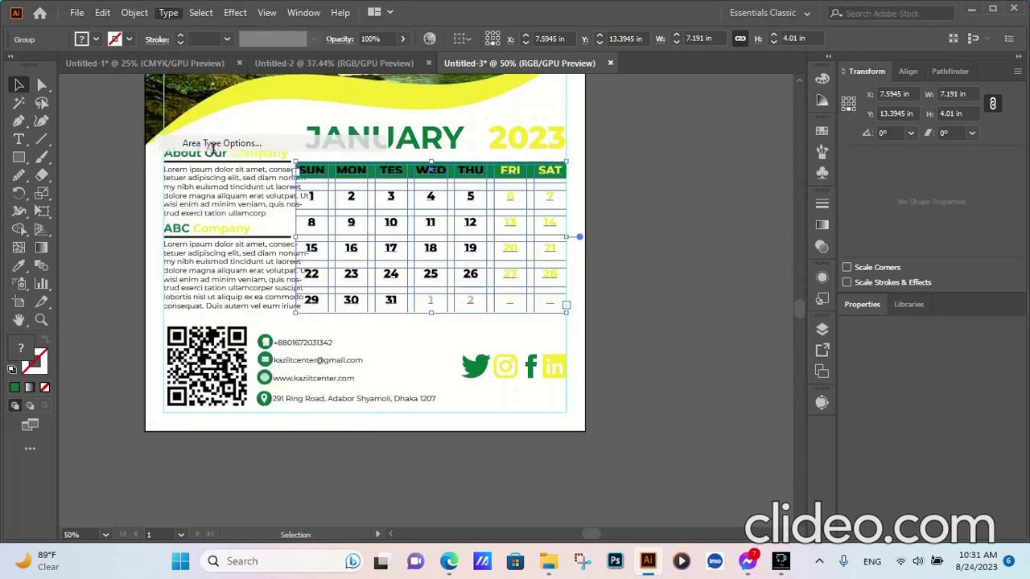
pyautogui.click(655, 495)
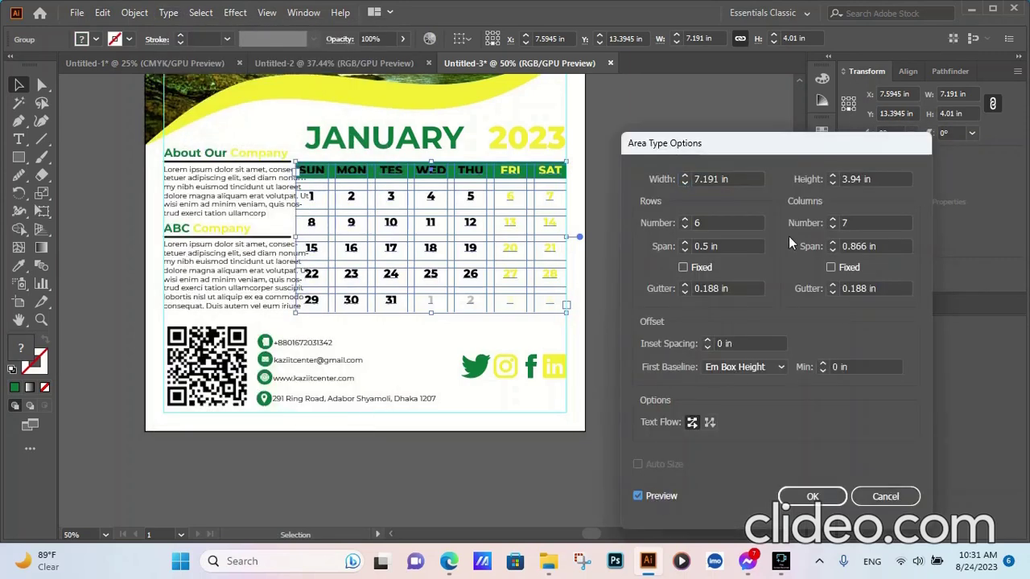
pyautogui.click(833, 252)
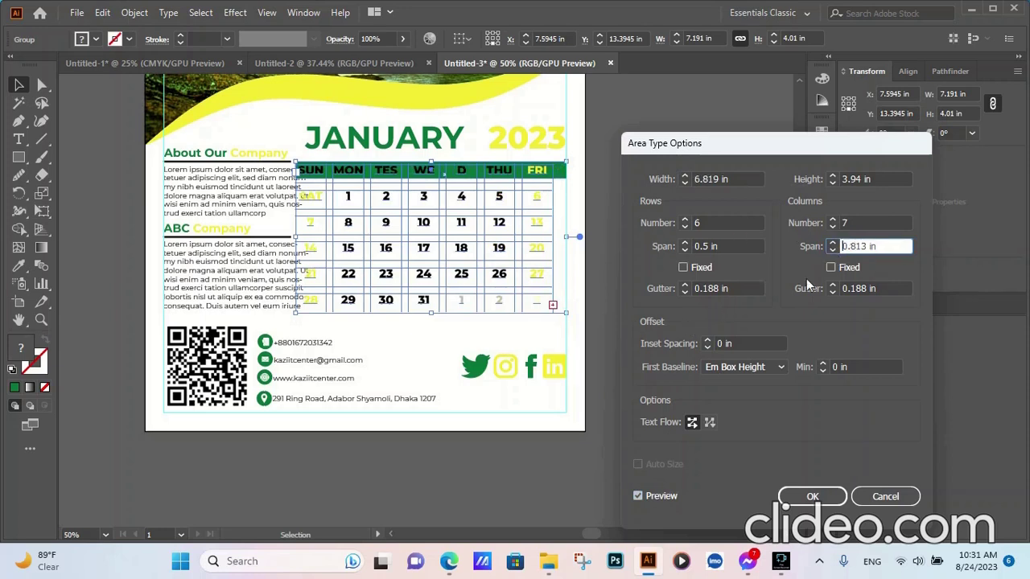
pyautogui.press('Tab')
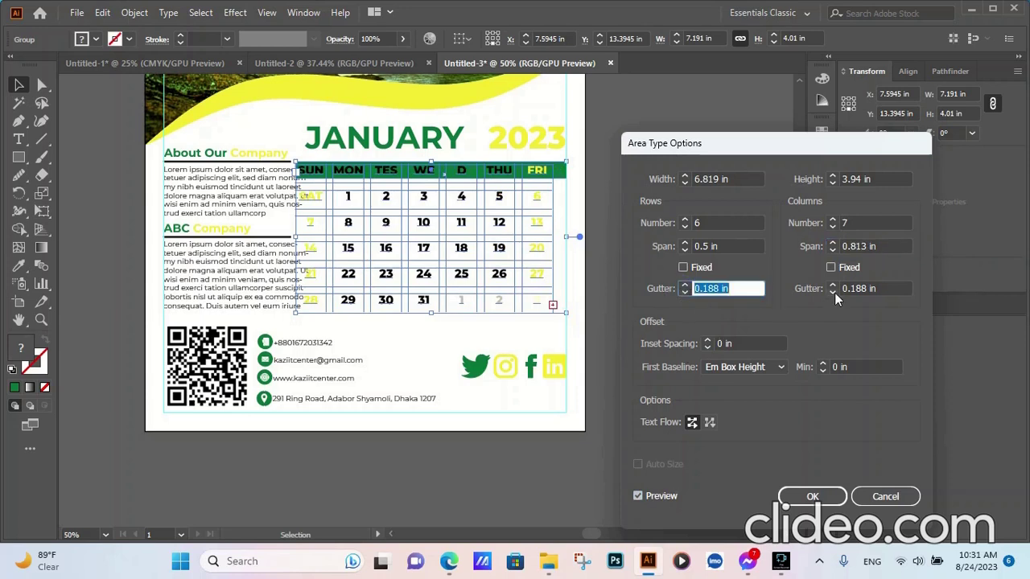
pyautogui.press('Tab')
# Set the rows span to 0.438 in and the columns span to 0.875 in, and apply
pyautogui.click(685, 244)
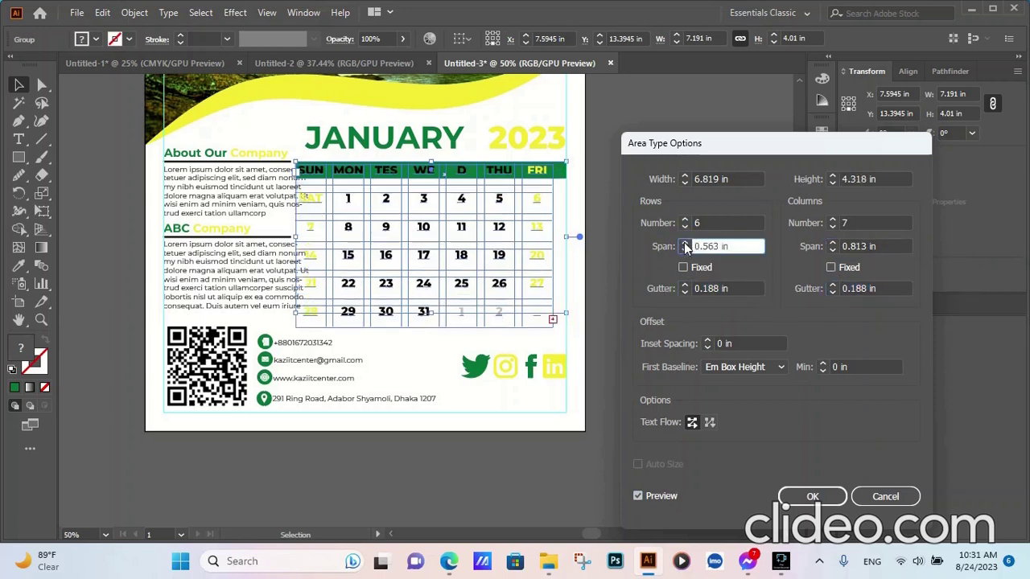
pyautogui.click(684, 250)
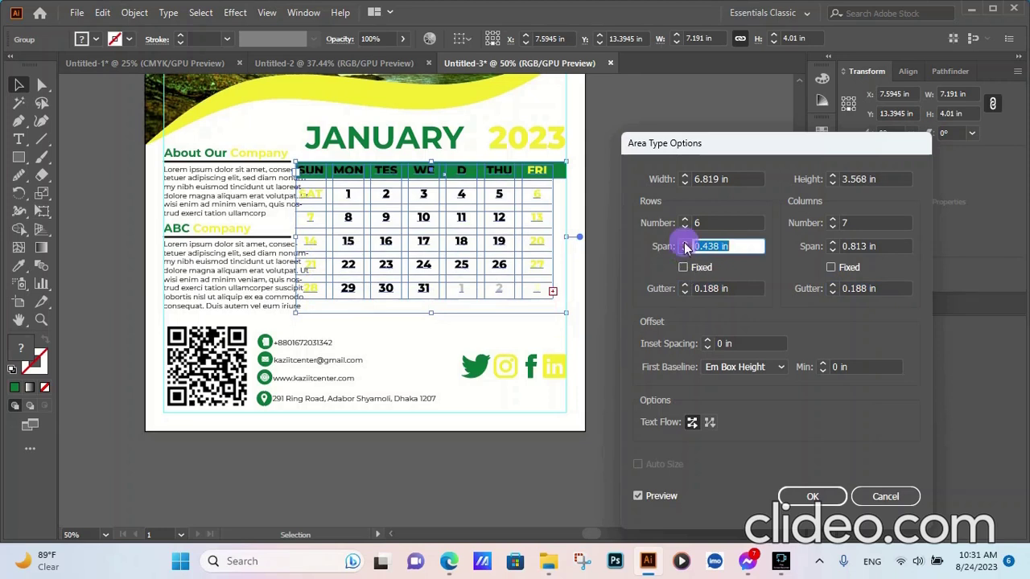
pyautogui.click(685, 245)
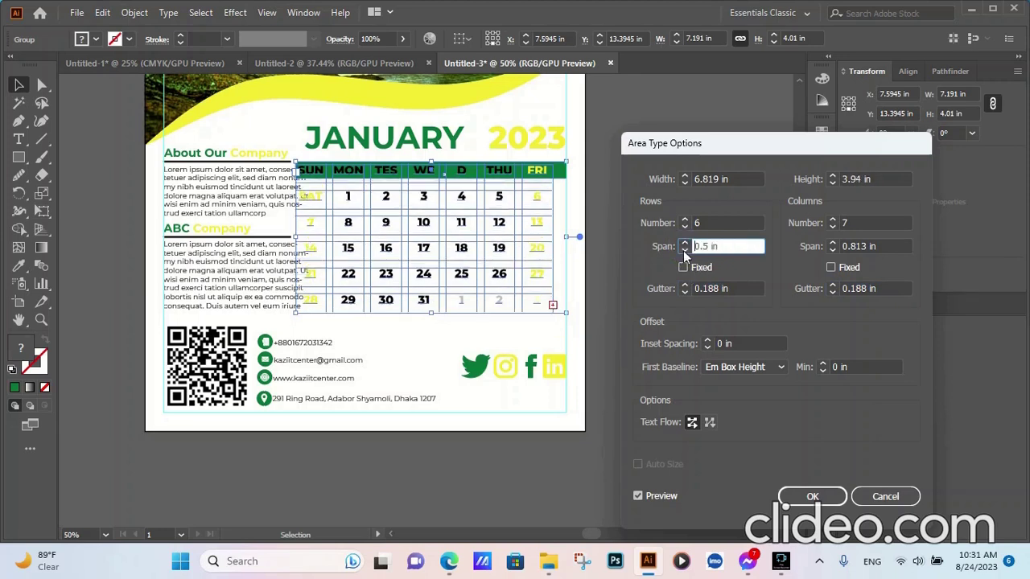
pyautogui.click(684, 250)
pyautogui.click(833, 252)
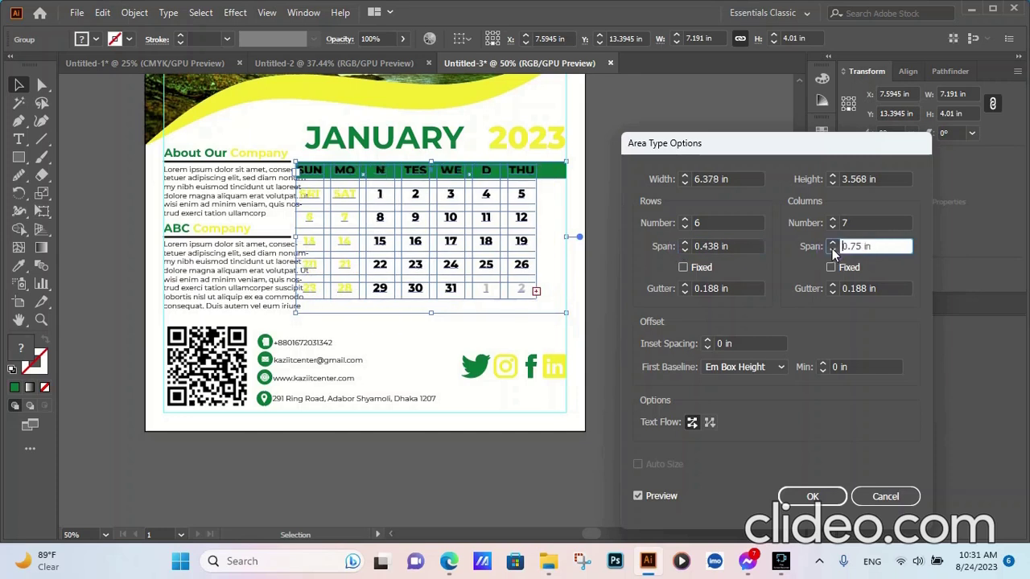
pyautogui.click(832, 243)
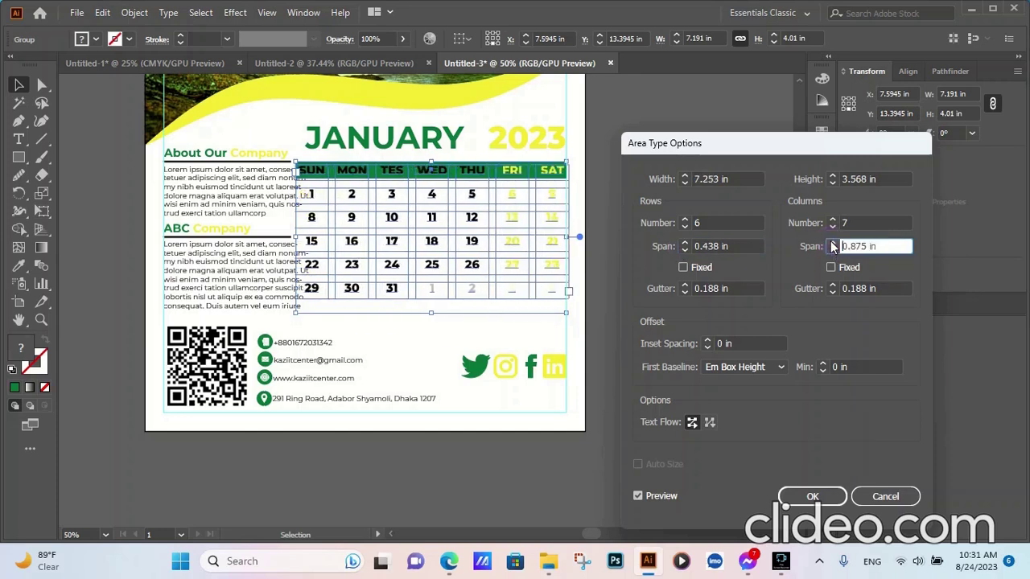
pyautogui.click(813, 496)
pyautogui.click(678, 310)
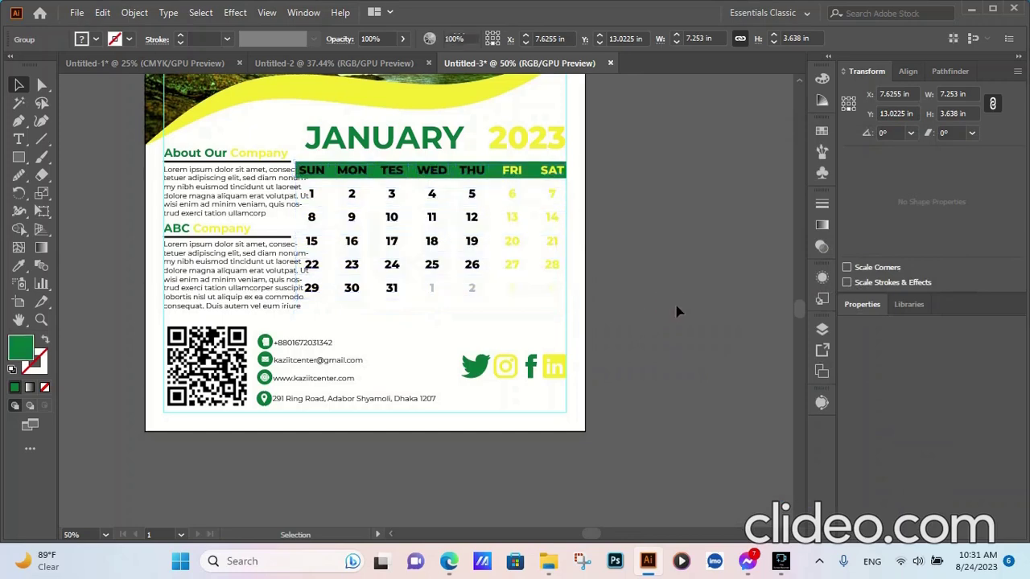
# Select the calendar text frame inside the calendar group
pyautogui.click(511, 173)
pyautogui.doubleClick(510, 171)
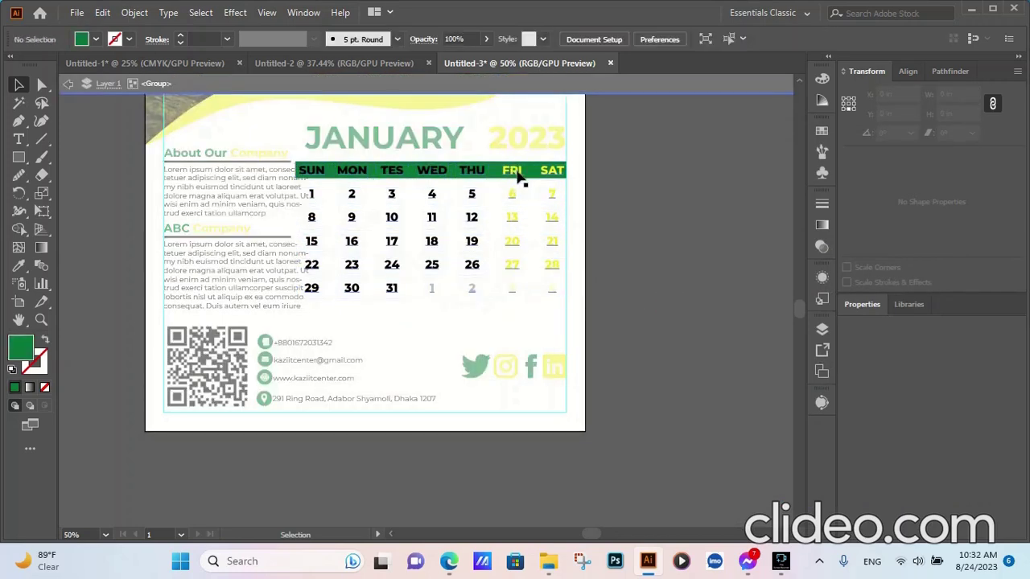
pyautogui.doubleClick(504, 170)
pyautogui.click(639, 231)
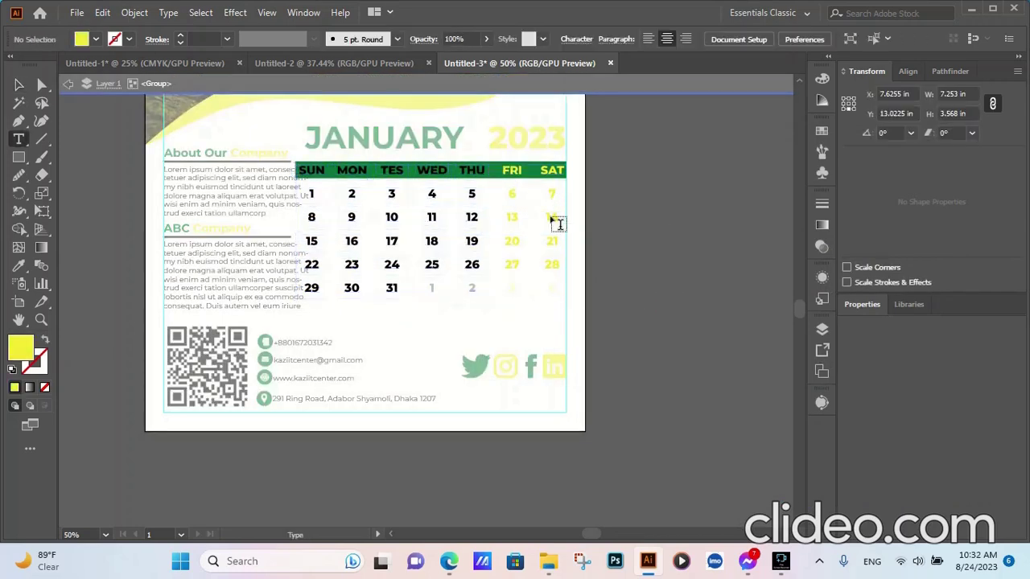
pyautogui.click(19, 85)
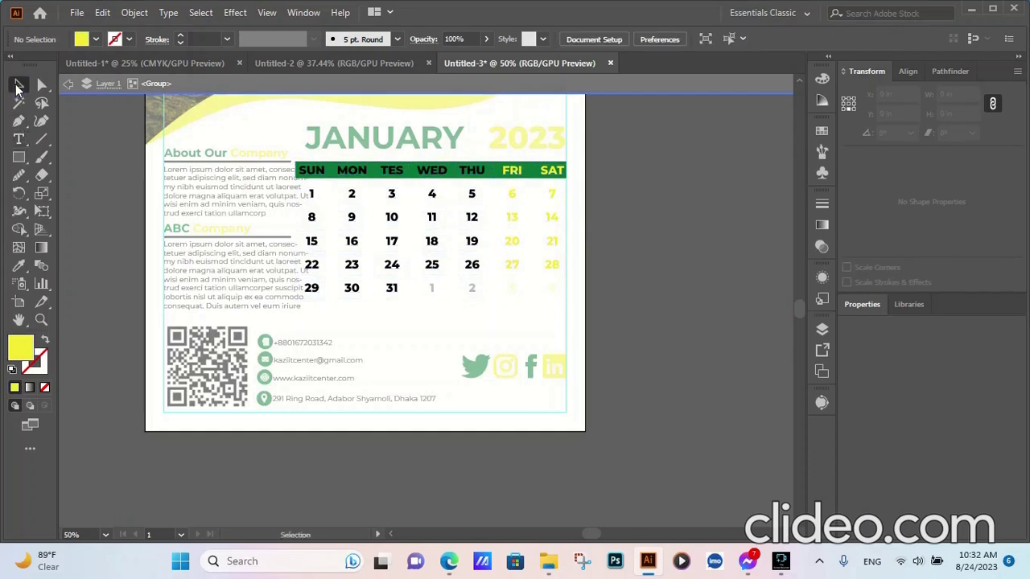
pyautogui.click(439, 175)
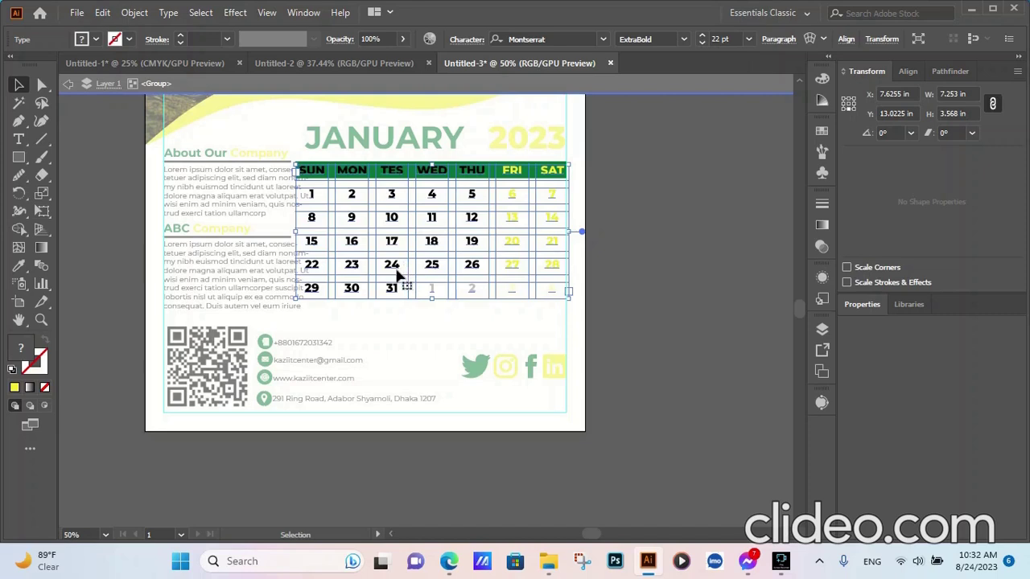
# Select all the weekday names and dates and reduce them from 22 pt to 20 pt
pyautogui.doubleClick(475, 178)
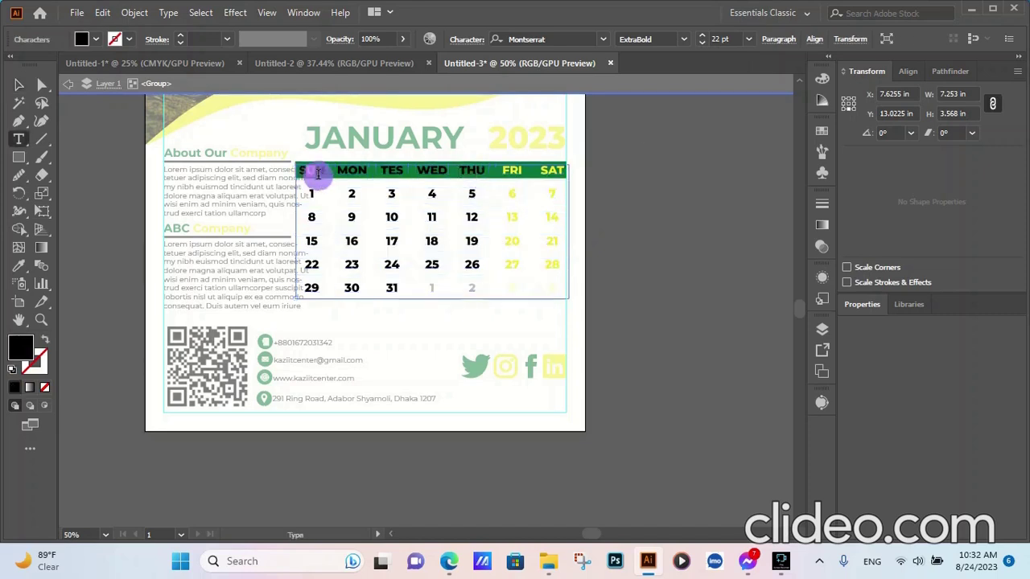
pyautogui.moveTo(308, 169)
pyautogui.mouseDown()
pyautogui.moveTo(360, 169)
pyautogui.moveTo(534, 288)
pyautogui.mouseUp()
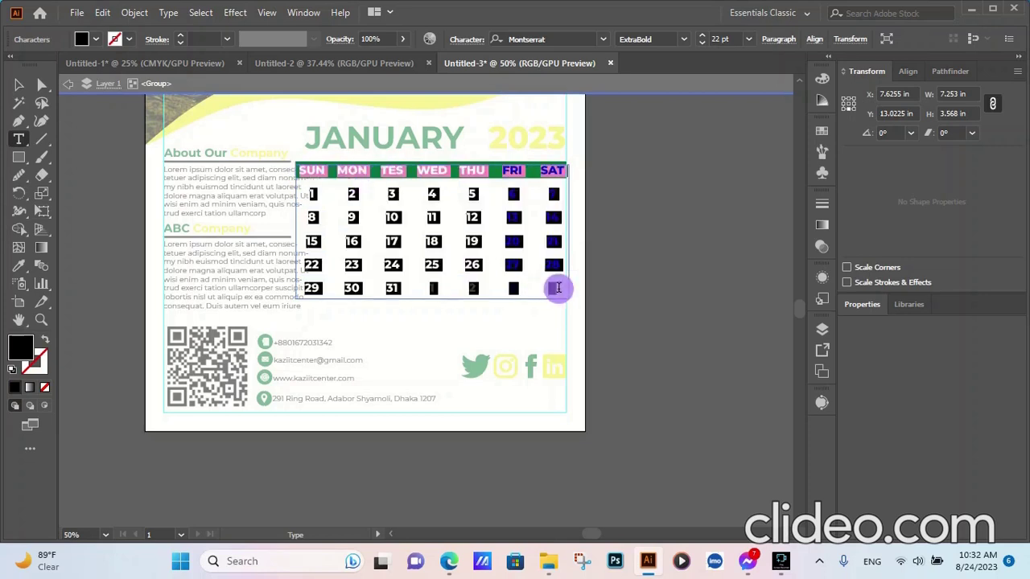
pyautogui.click(701, 43)
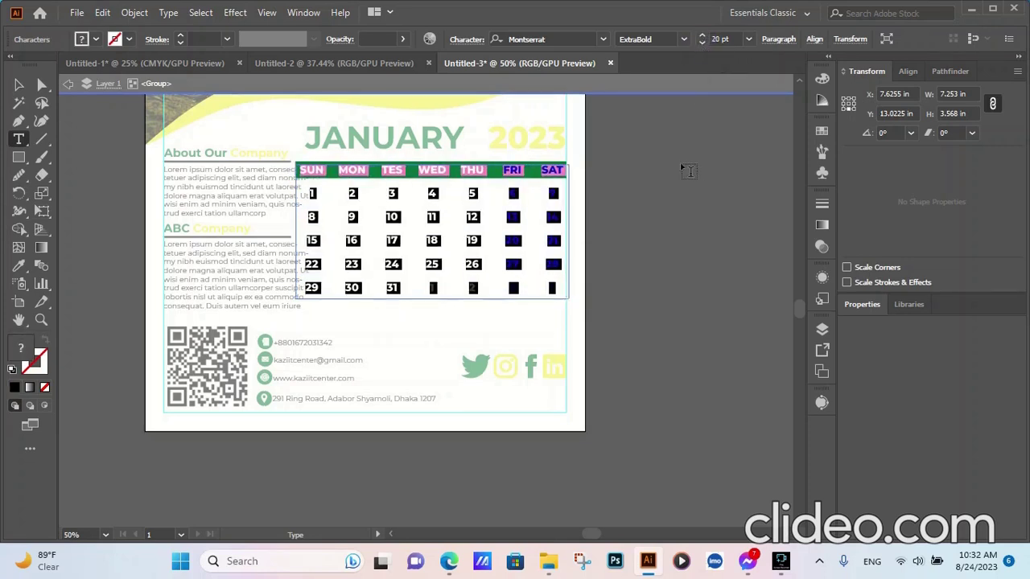
pyautogui.click(18, 84)
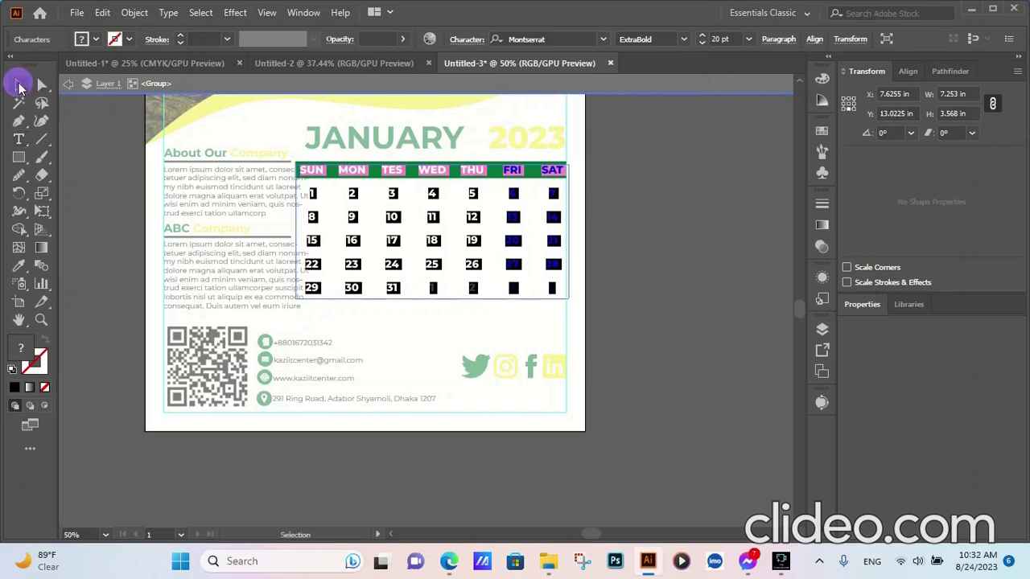
pyautogui.click(642, 275)
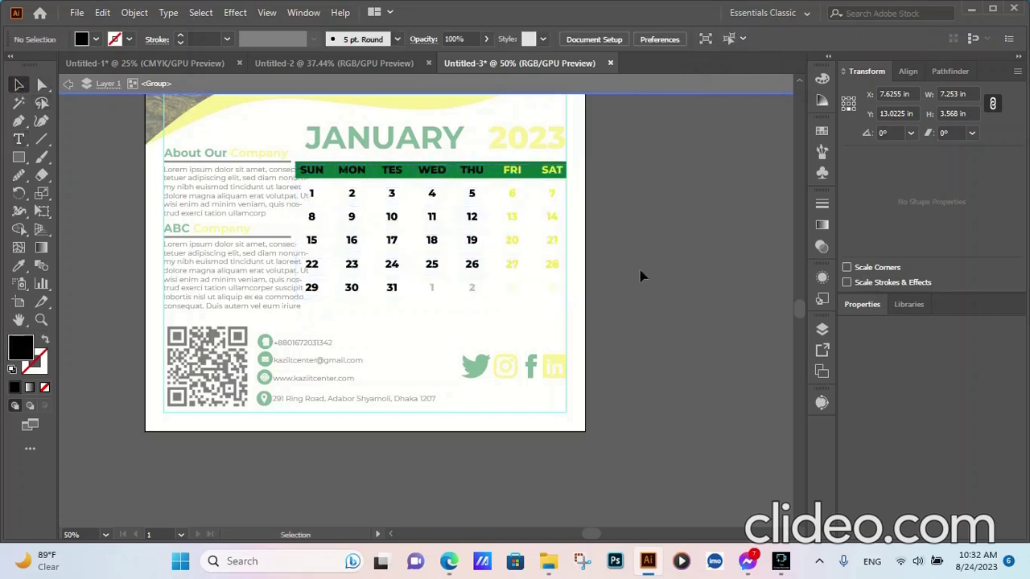
pyautogui.click(425, 190)
pyautogui.click(431, 219)
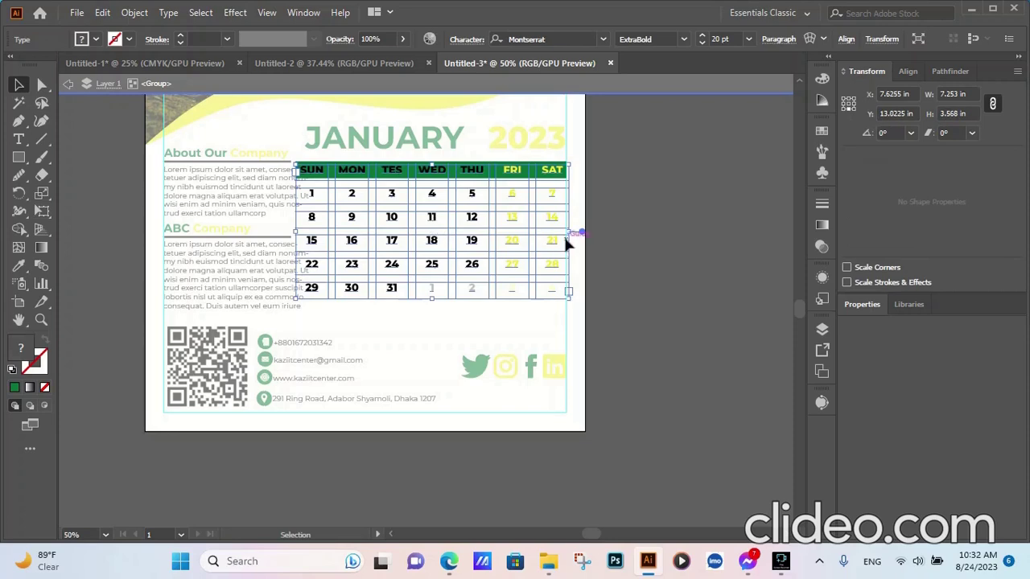
pyautogui.click(168, 12)
# Preview column widths and settle on a 0.75 in columns span, making the table 6.378 in wide
pyautogui.click(217, 140)
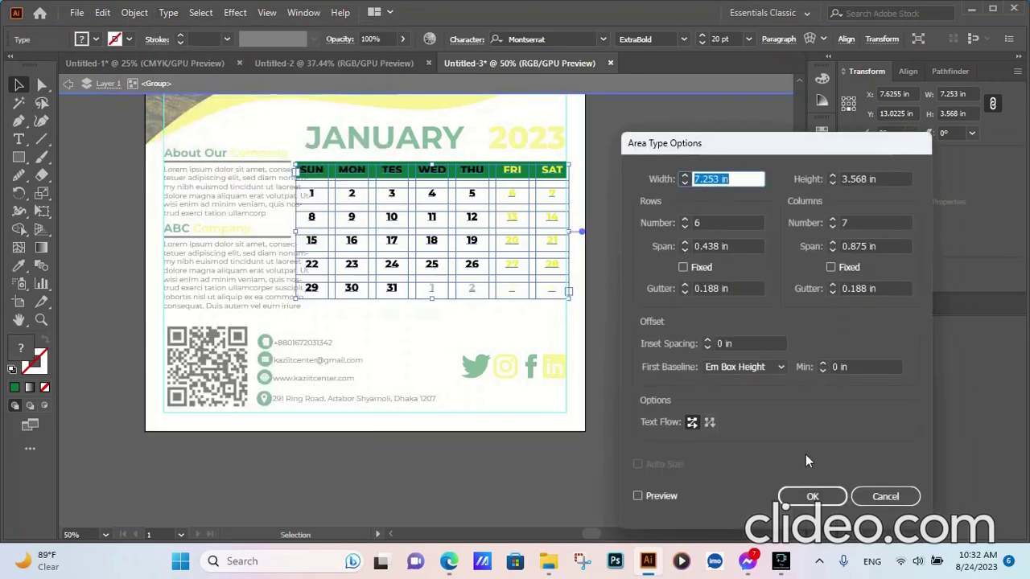
pyautogui.click(661, 498)
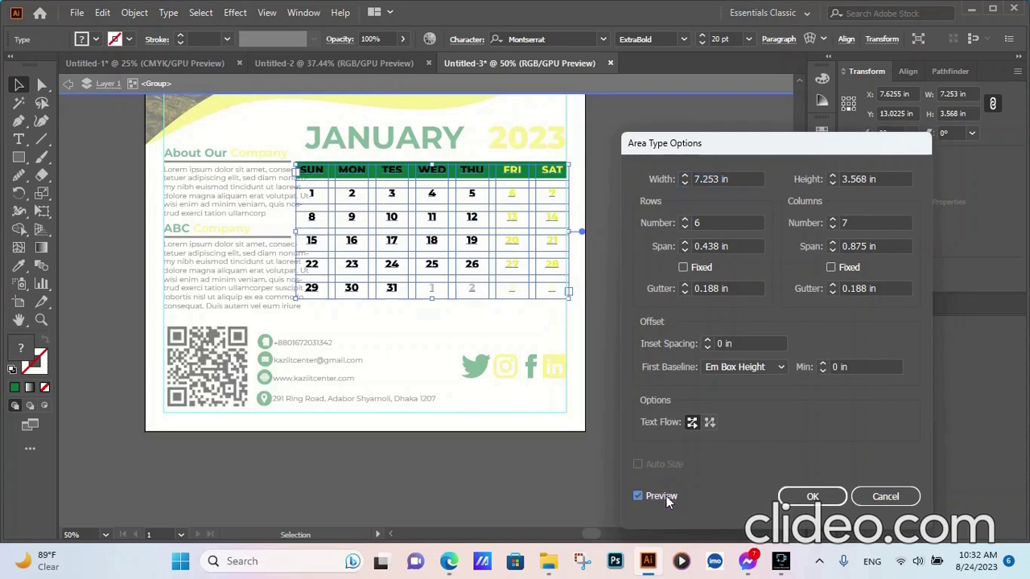
pyautogui.click(833, 250)
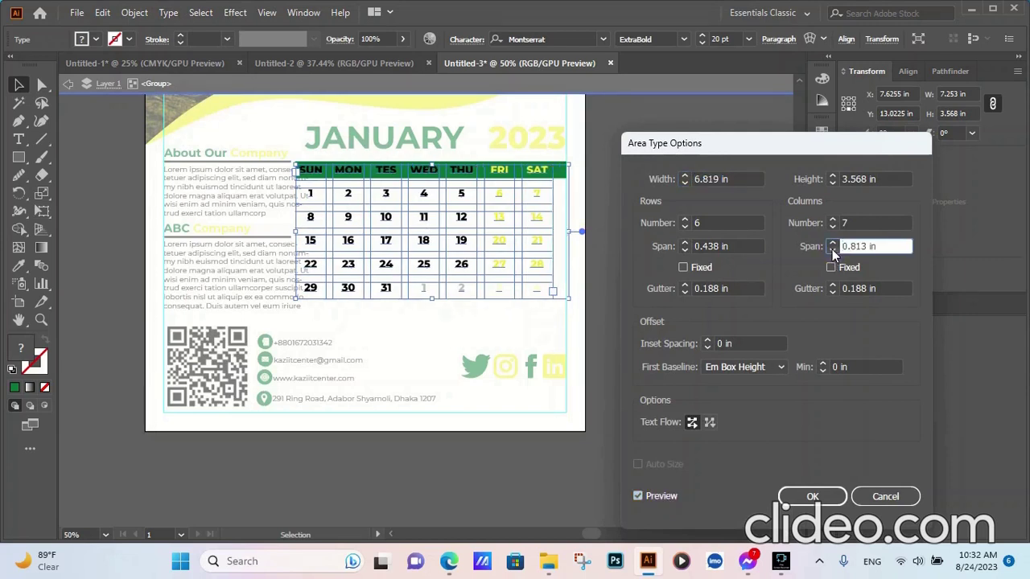
pyautogui.click(832, 250)
pyautogui.click(833, 250)
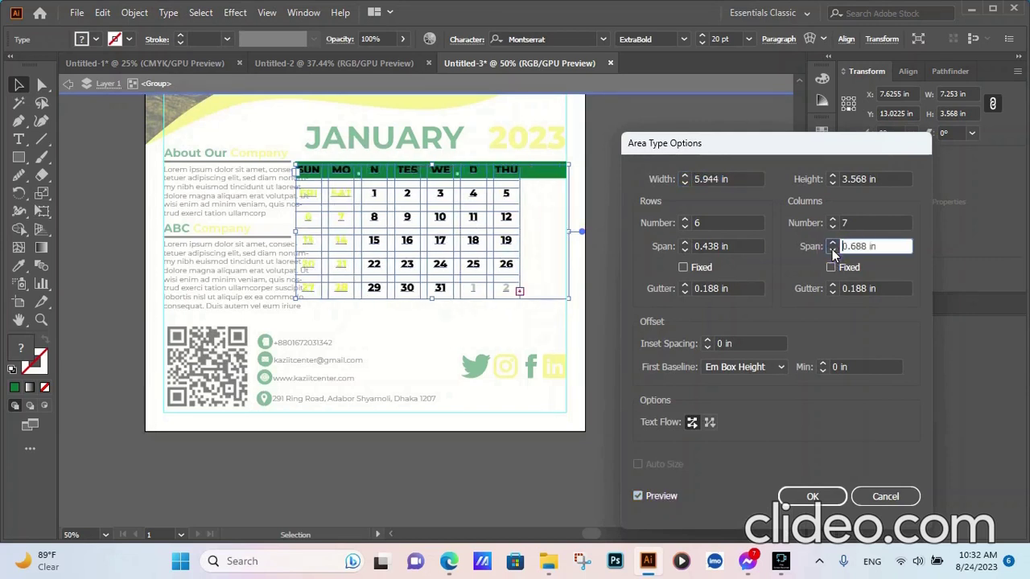
pyautogui.click(833, 243)
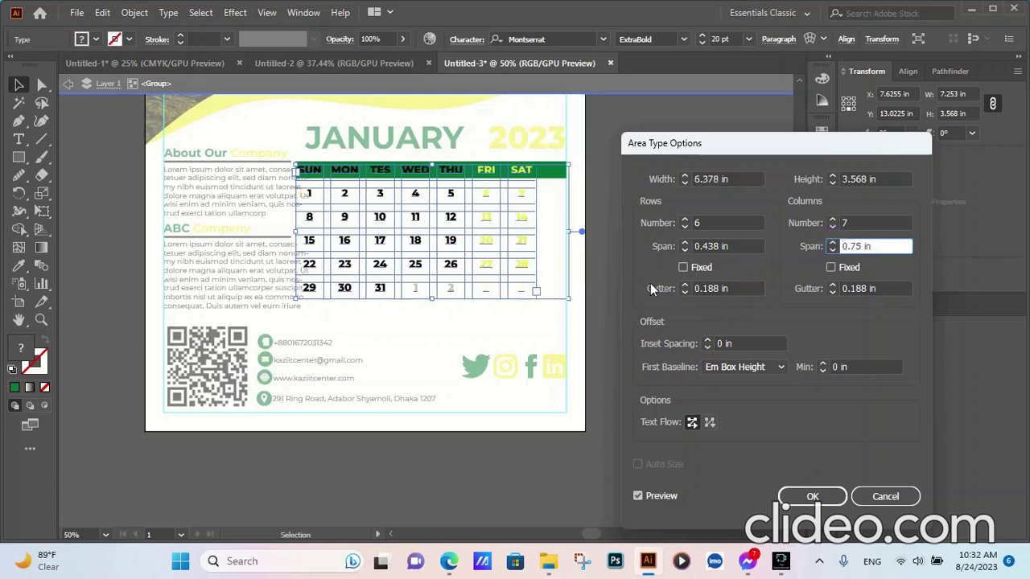
pyautogui.click(810, 499)
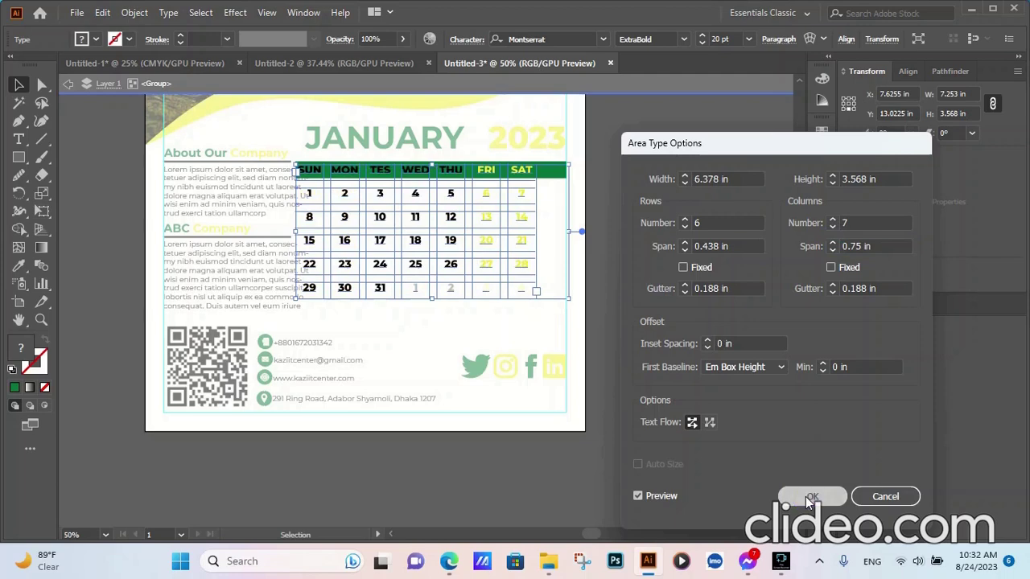
pyautogui.click(671, 393)
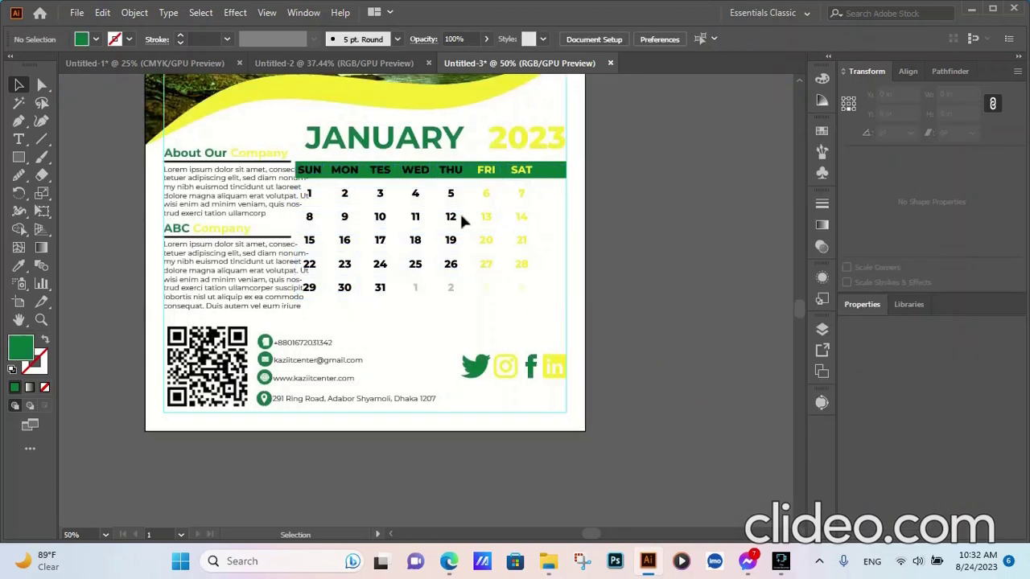
# Move the date grid 0.81 in to the right
pyautogui.moveTo(379, 169); pyautogui.dragTo(412, 177)
pyautogui.click(641, 218)
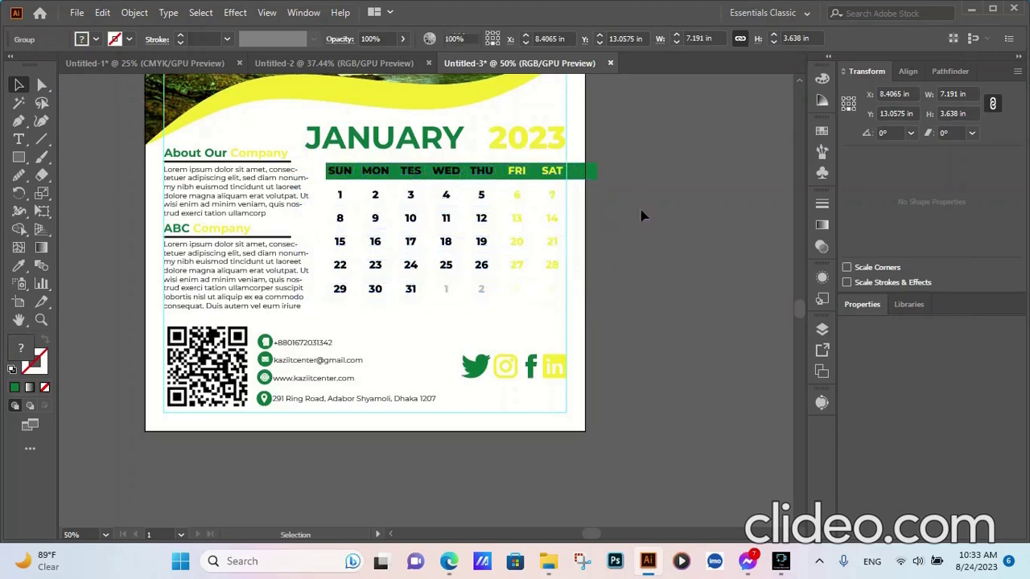
pyautogui.doubleClick(593, 177)
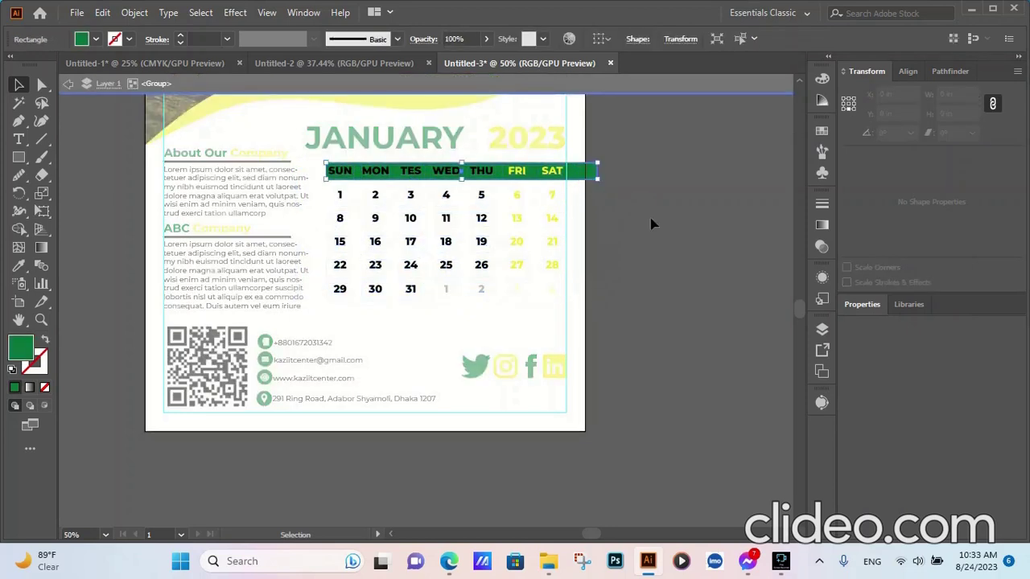
pyautogui.doubleClick(650, 223)
# Ungroup the calendar and shorten the green header bar to end at the SAT column
pyautogui.rightClick(581, 170)
pyautogui.click(634, 301)
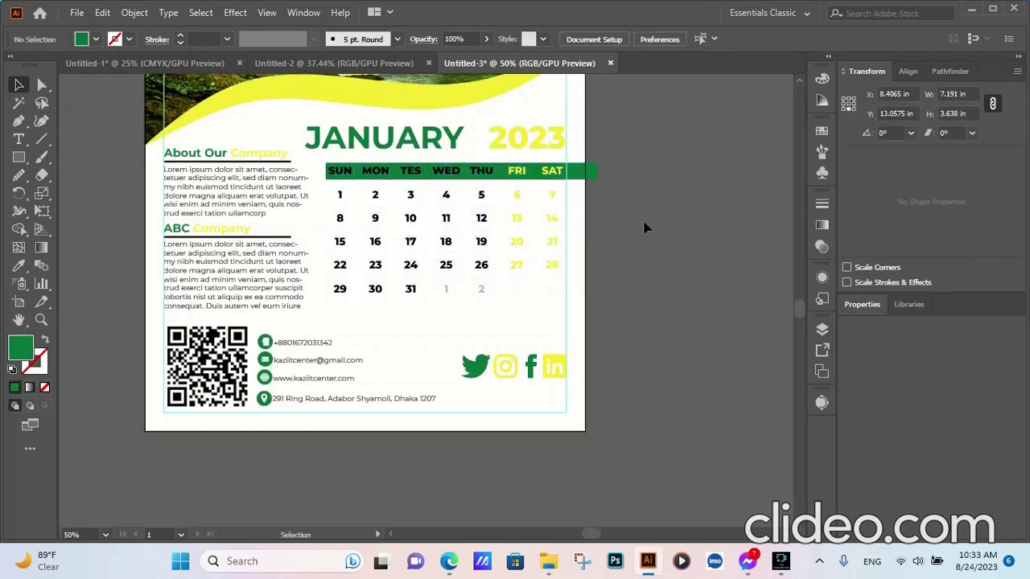
pyautogui.click(593, 173)
pyautogui.scroll(2, 595, 172)
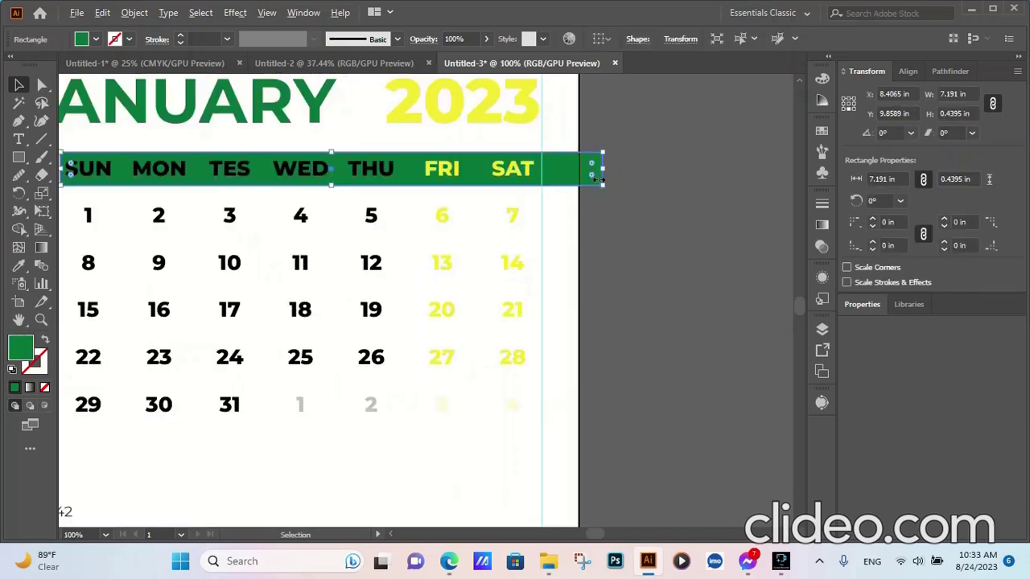
pyautogui.moveTo(601, 168); pyautogui.dragTo(543, 169)
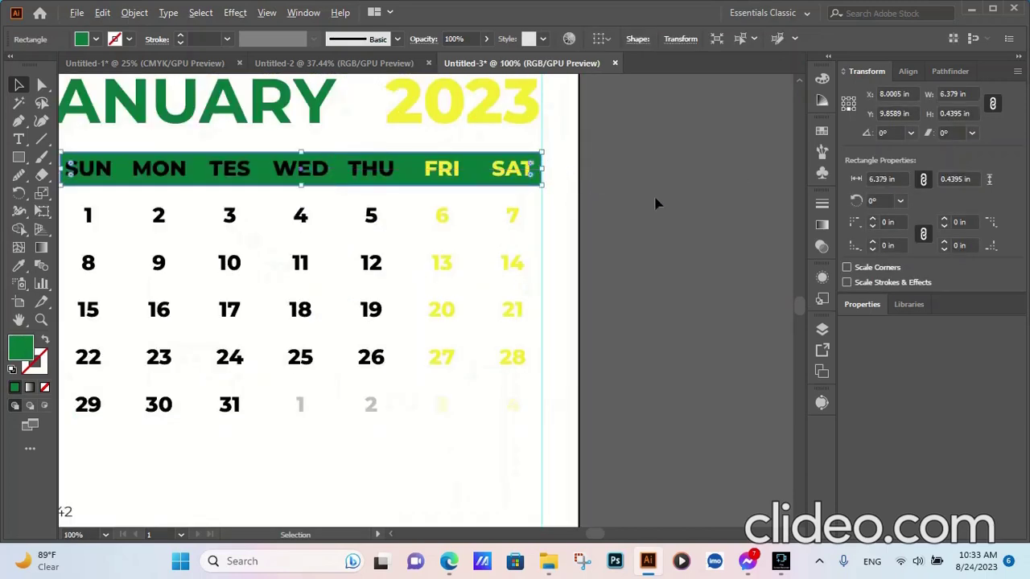
pyautogui.scroll(-4, 654, 202)
pyautogui.click(709, 234)
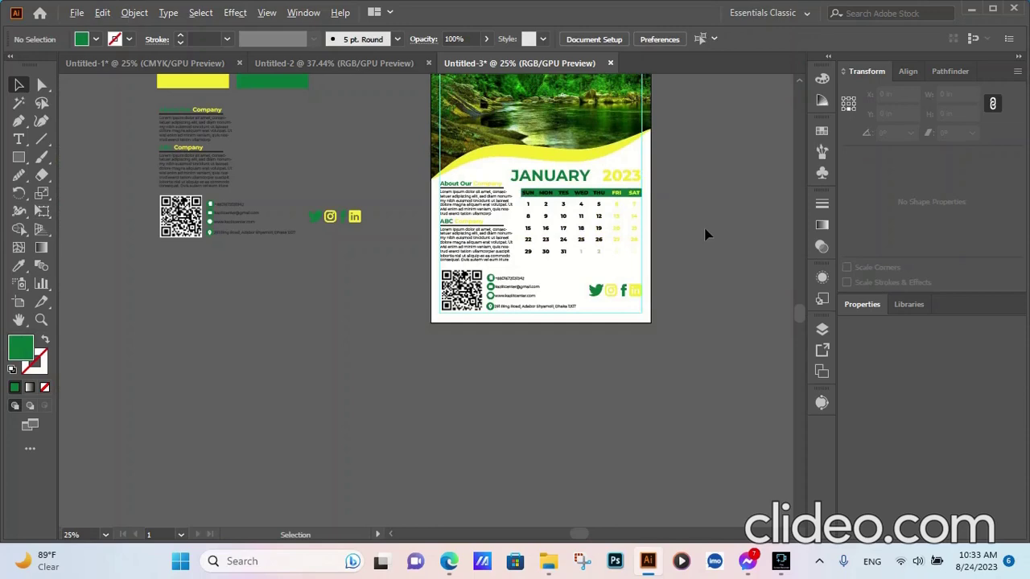
pyautogui.scroll(-1, 358, 237)
pyautogui.scroll(1, 387, 96)
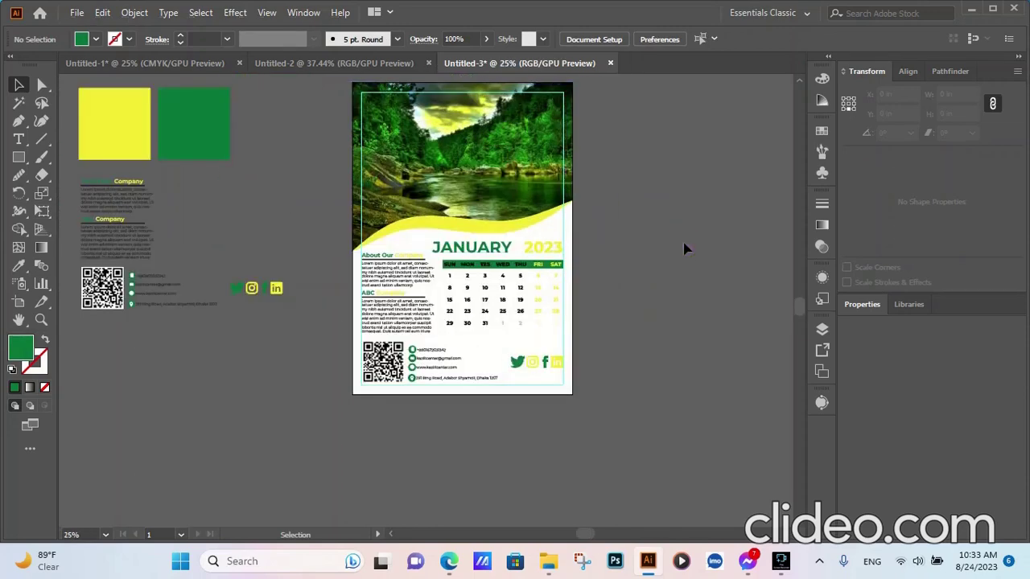
pyautogui.scroll(1, 609, 101)
pyautogui.scroll(1, 627, 154)
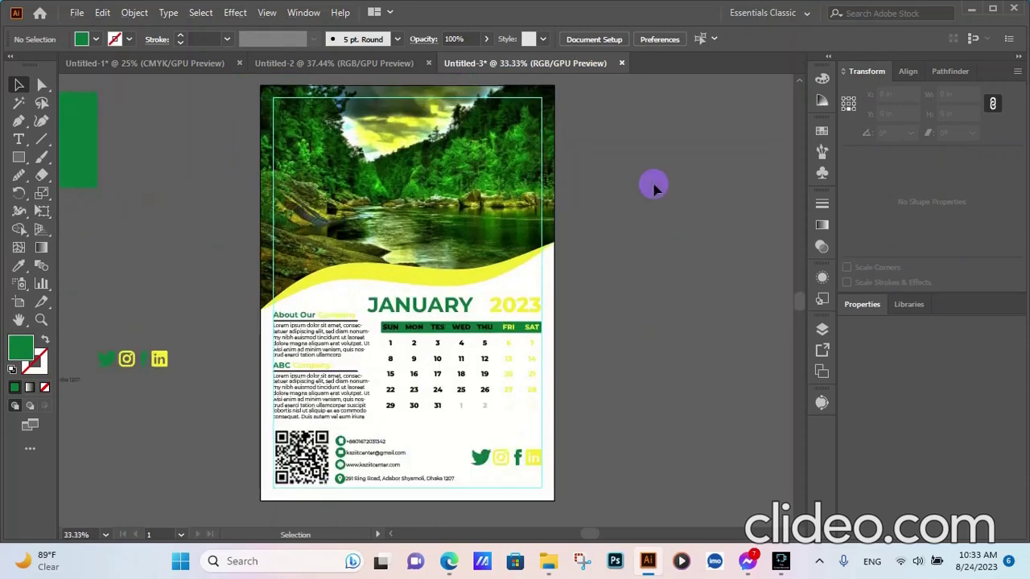